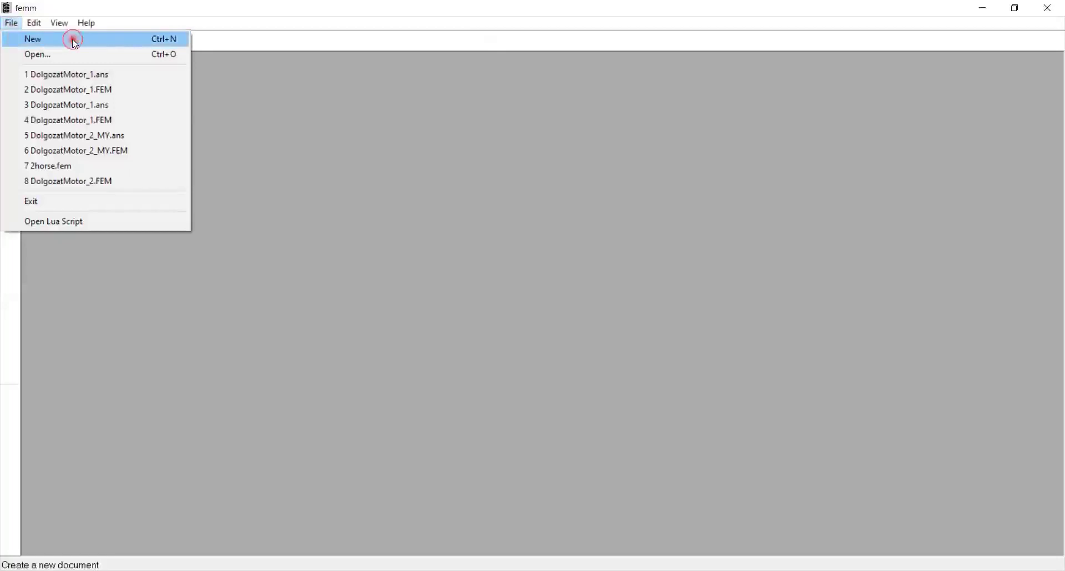
# - Create a new document with Magnetics Problem kept as the problem type
pyautogui.click(74, 40)
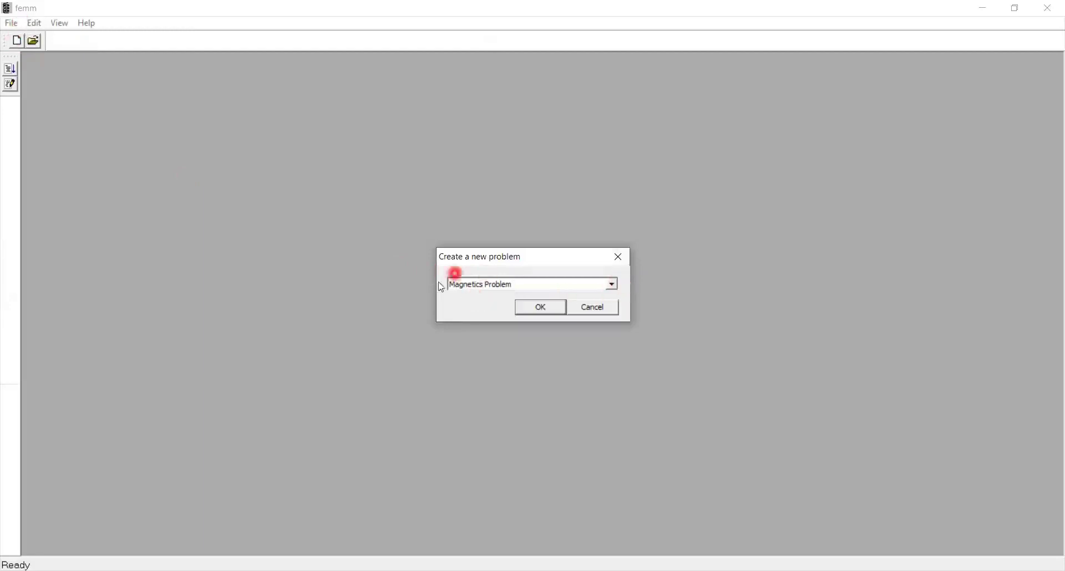
pyautogui.click(616, 285)
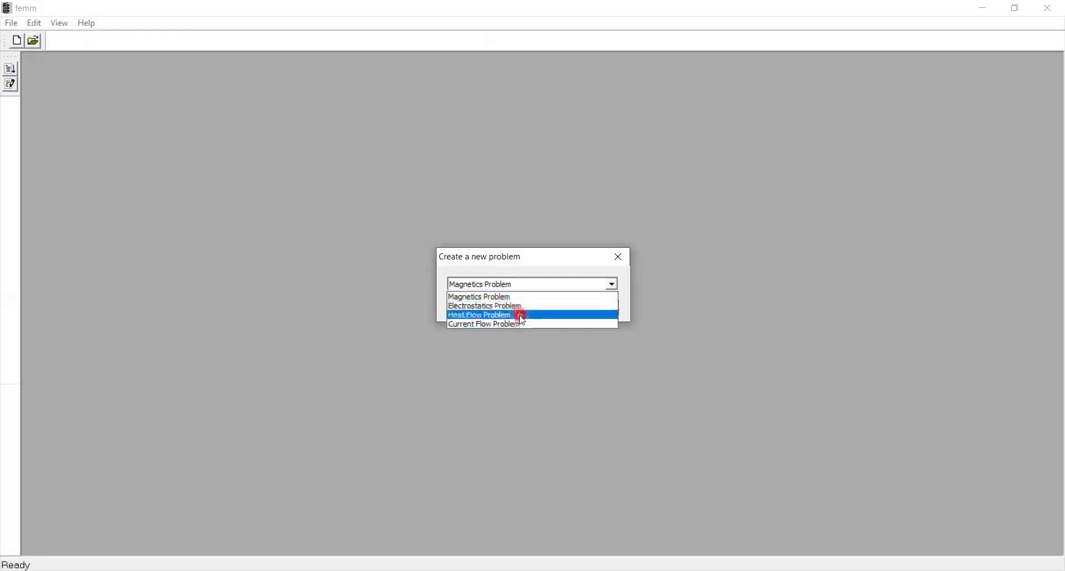
pyautogui.click(480, 299)
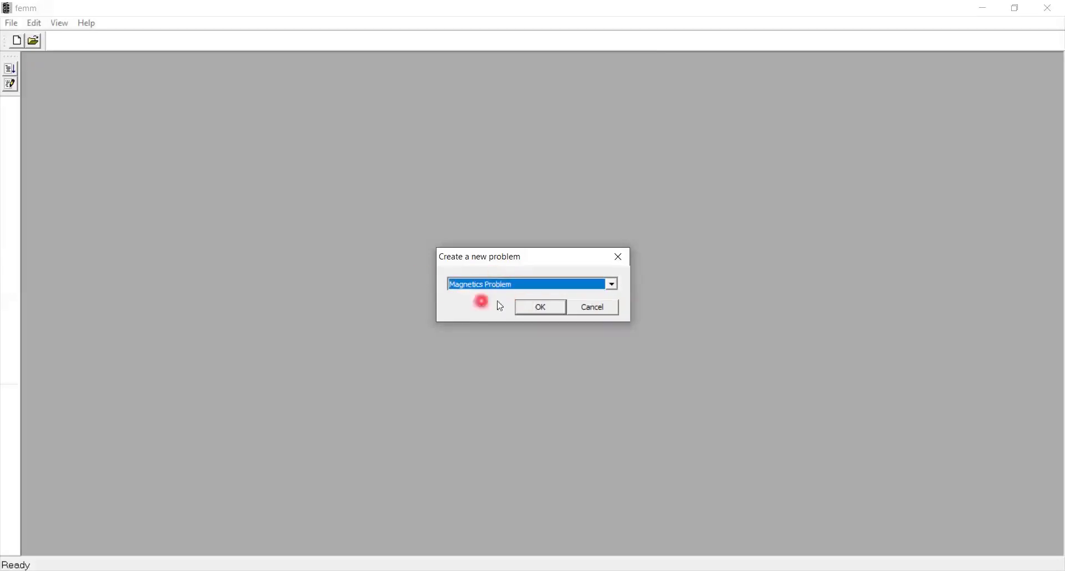
pyautogui.click(545, 310)
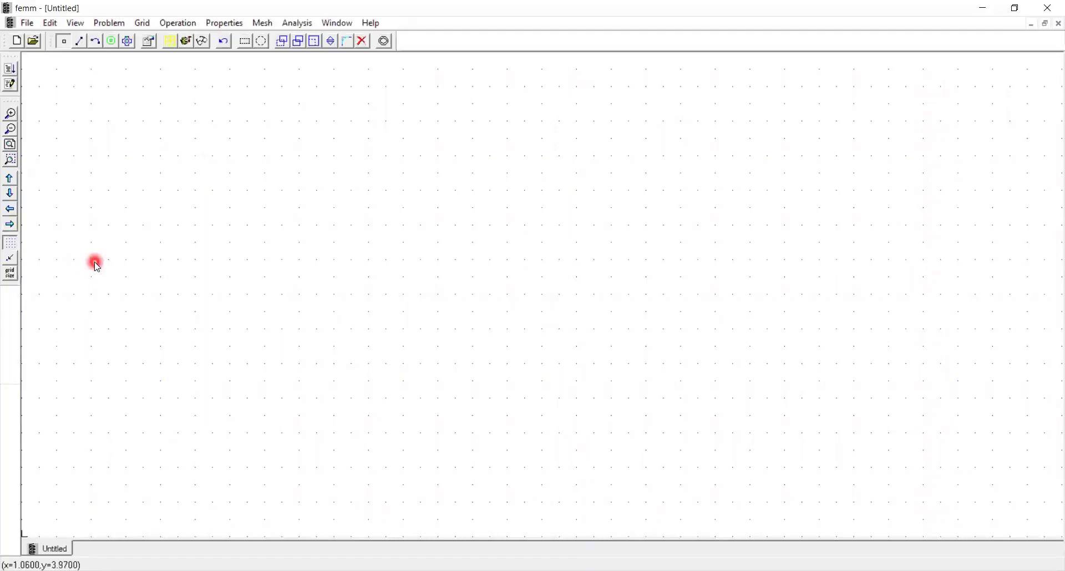
# - Change the problem type to Axisymmetric, keeping millimetres and 0 Hz
pyautogui.click(111, 25)
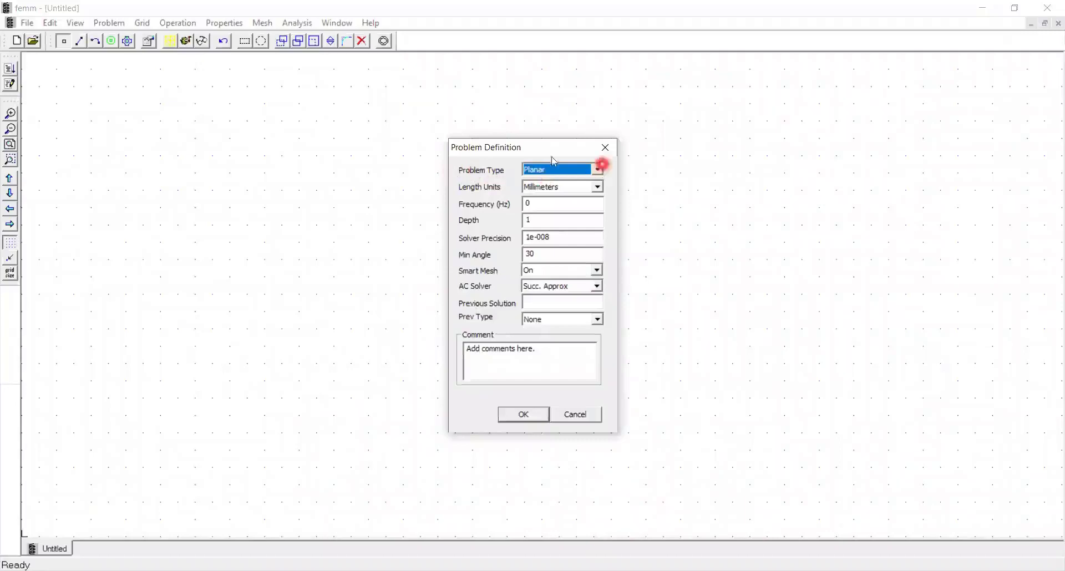
pyautogui.click(599, 169)
pyautogui.click(589, 192)
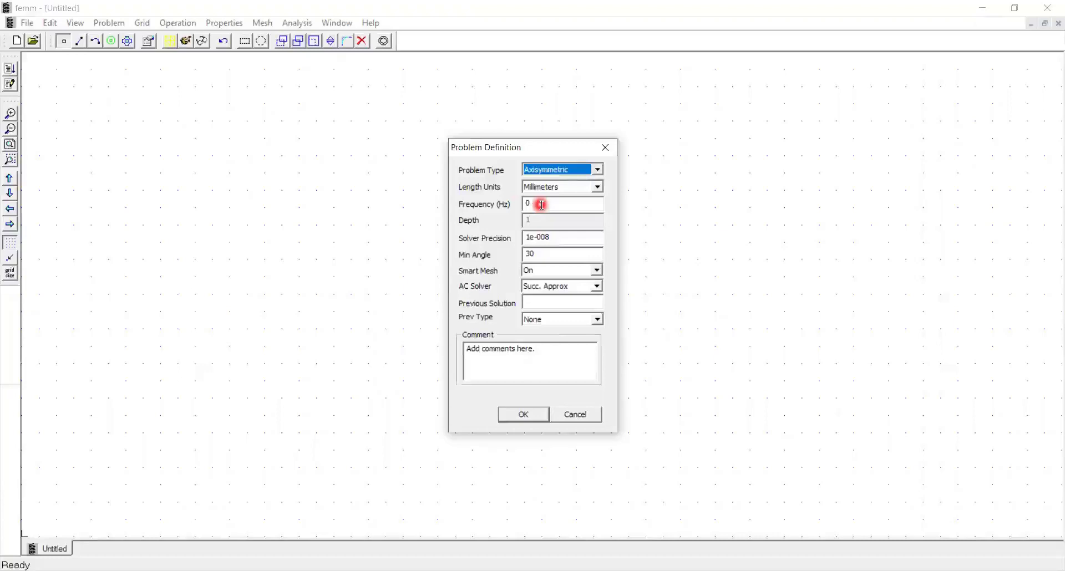
pyautogui.click(527, 416)
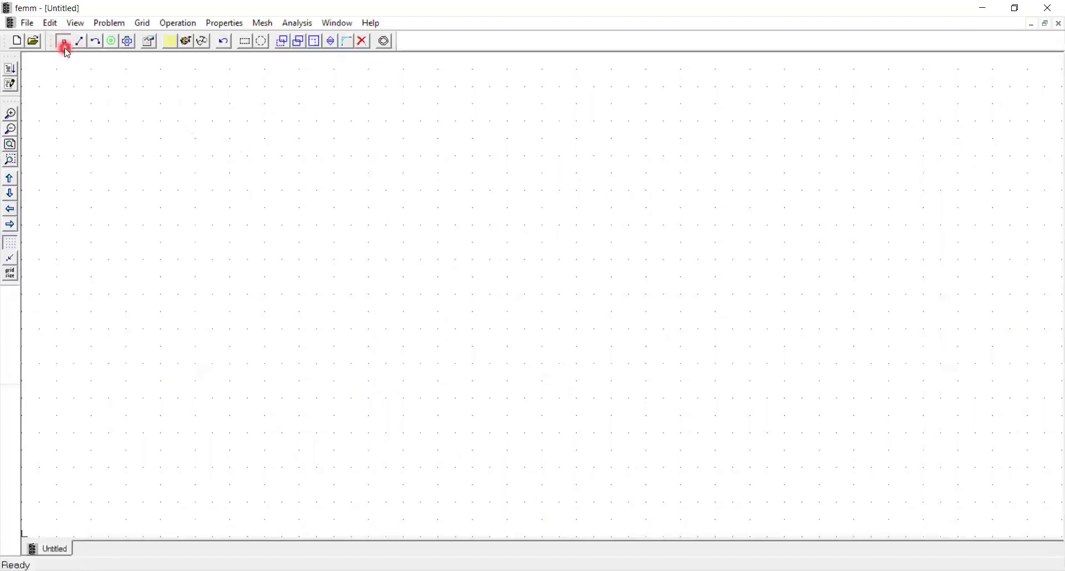
# - Switch to node mode and place five trial nodes on the canvas
pyautogui.click(178, 23)
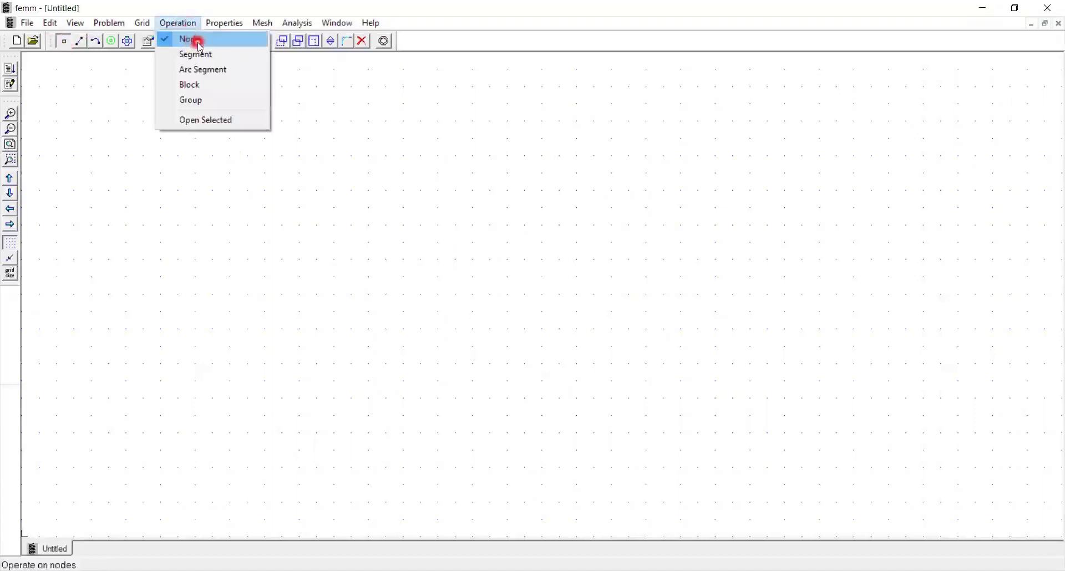
pyautogui.click(300, 225)
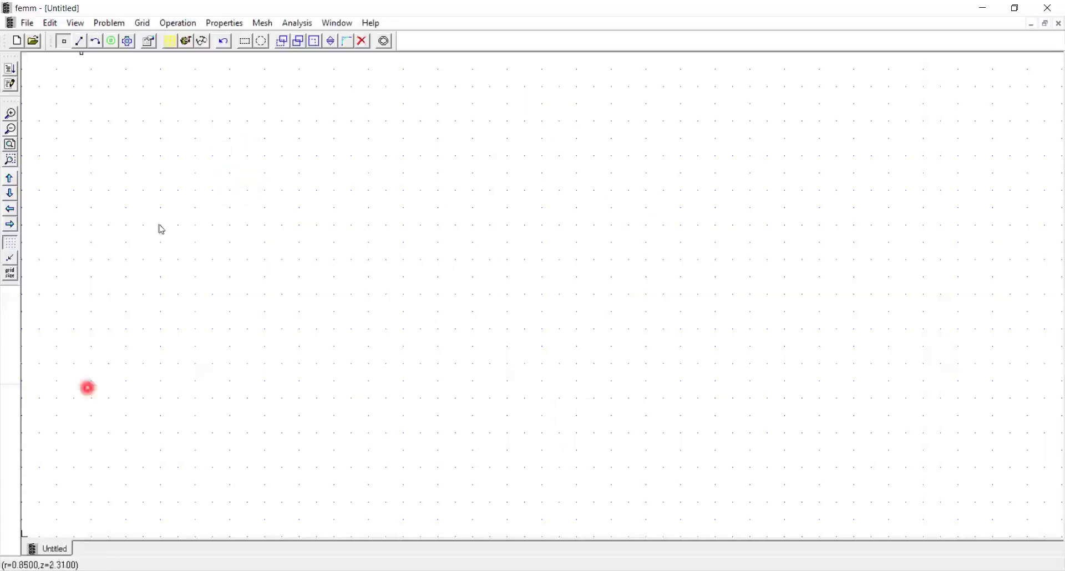
pyautogui.click(298, 205)
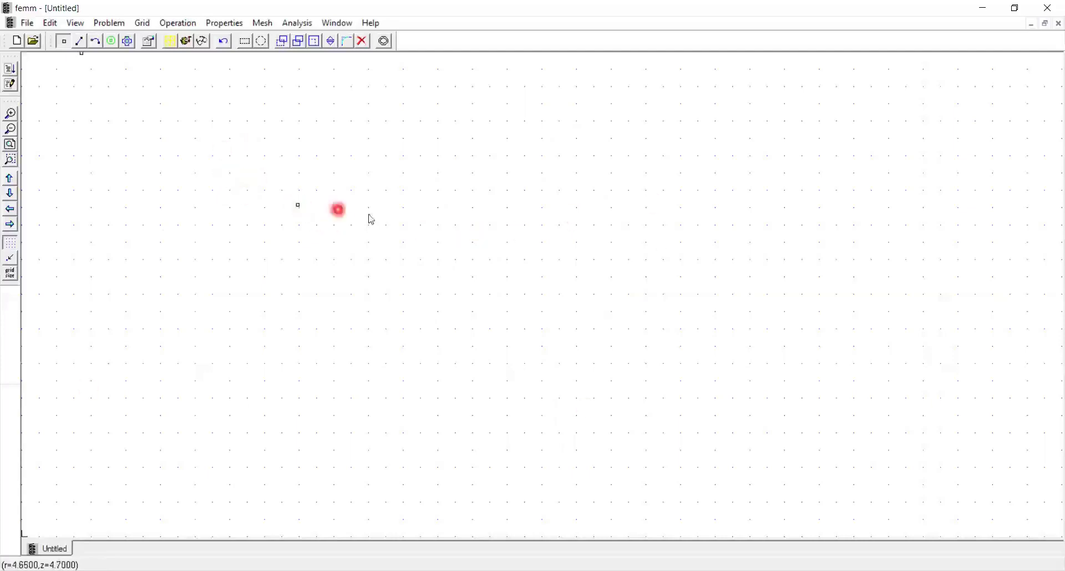
pyautogui.click(334, 190)
pyautogui.click(325, 197)
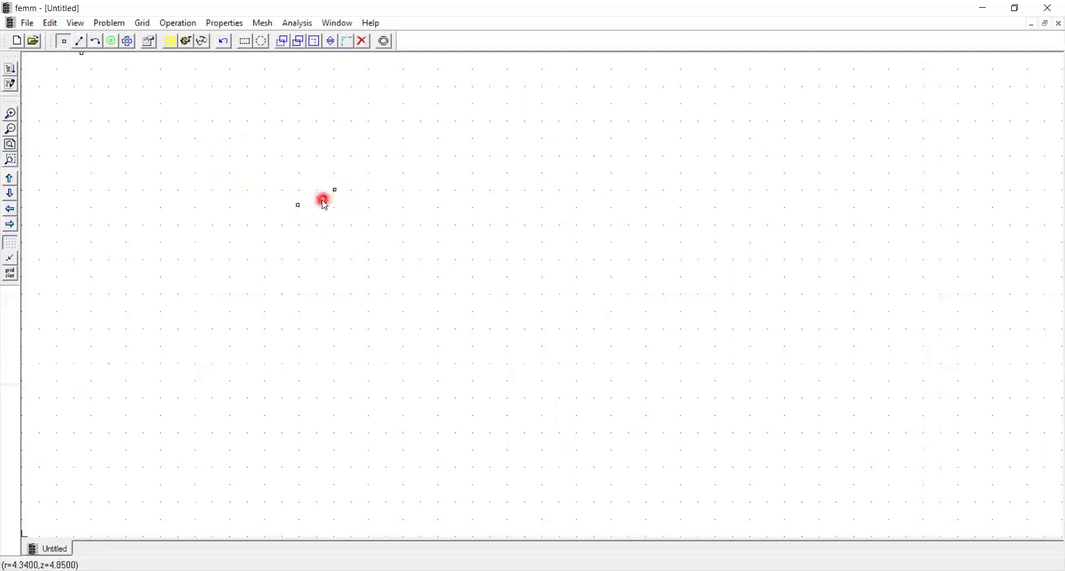
pyautogui.click(317, 203)
pyautogui.click(307, 204)
# - Select all five trial nodes
pyautogui.rightClick(298, 205)
pyautogui.rightClick(308, 204)
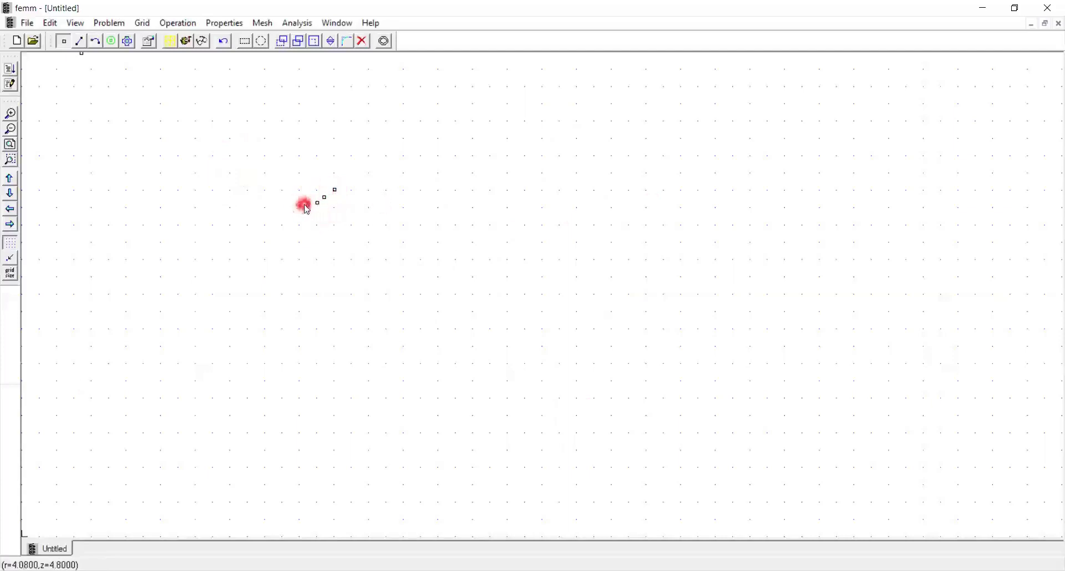
pyautogui.rightClick(316, 203)
pyautogui.rightClick(324, 197)
pyautogui.rightClick(334, 190)
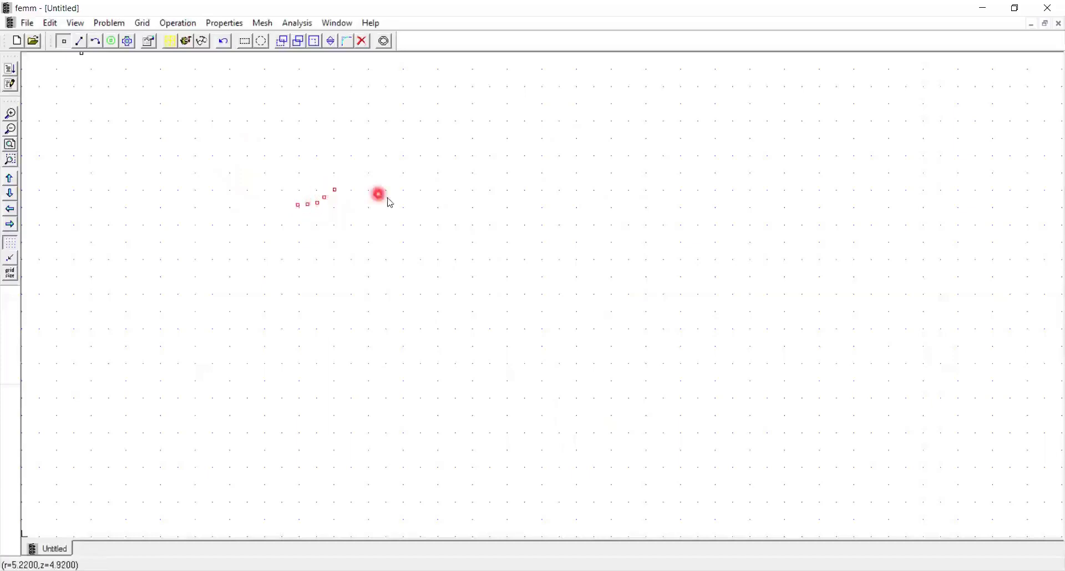
# - Delete the trial nodes and add exact nodes at (0, -7) and (3.6, 7)
pyautogui.press('Delete')
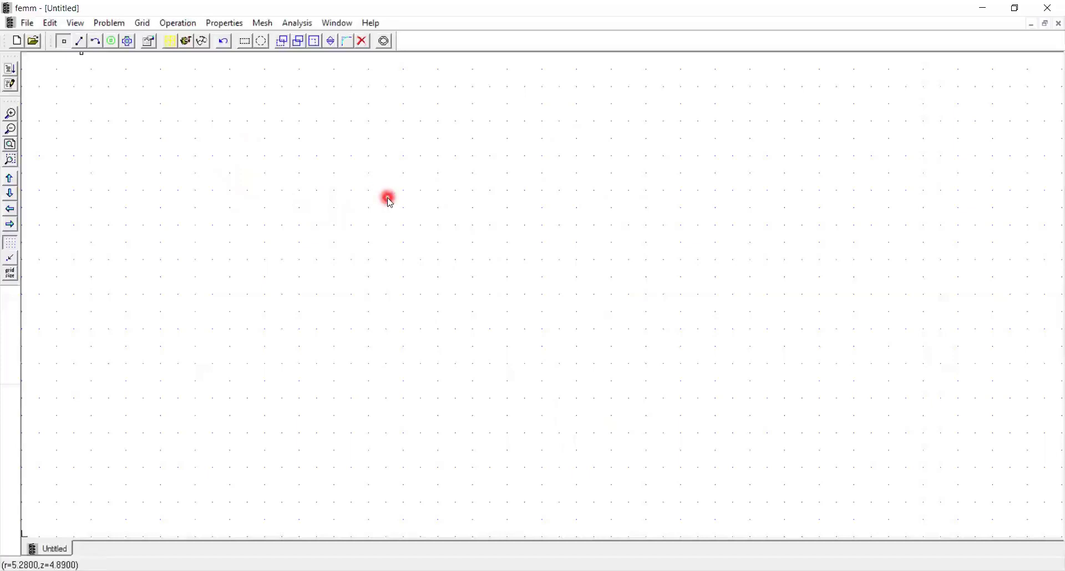
pyautogui.press('Tab')
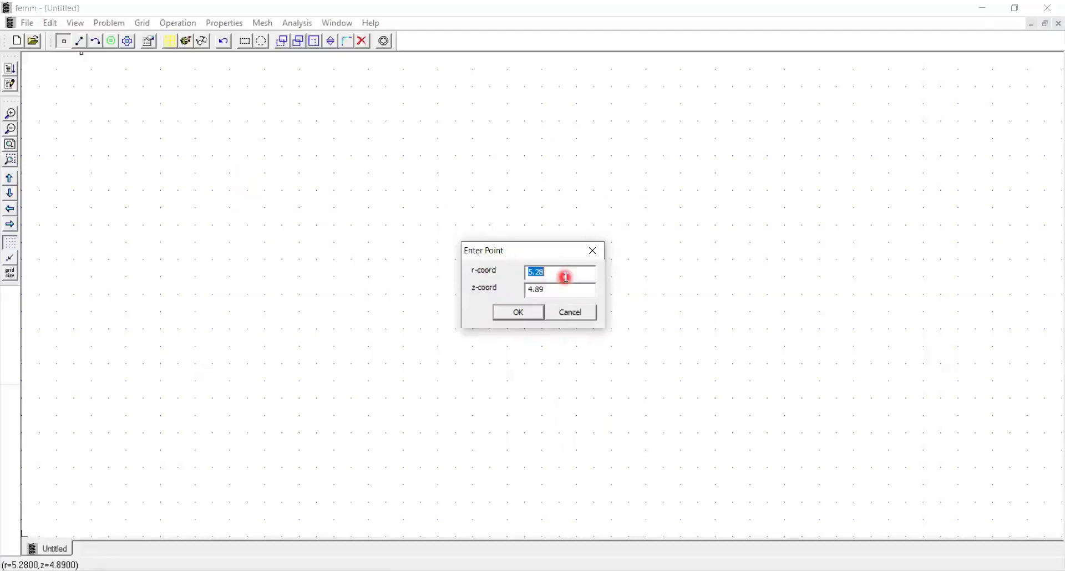
pyautogui.write('0')
pyautogui.press('Tab')
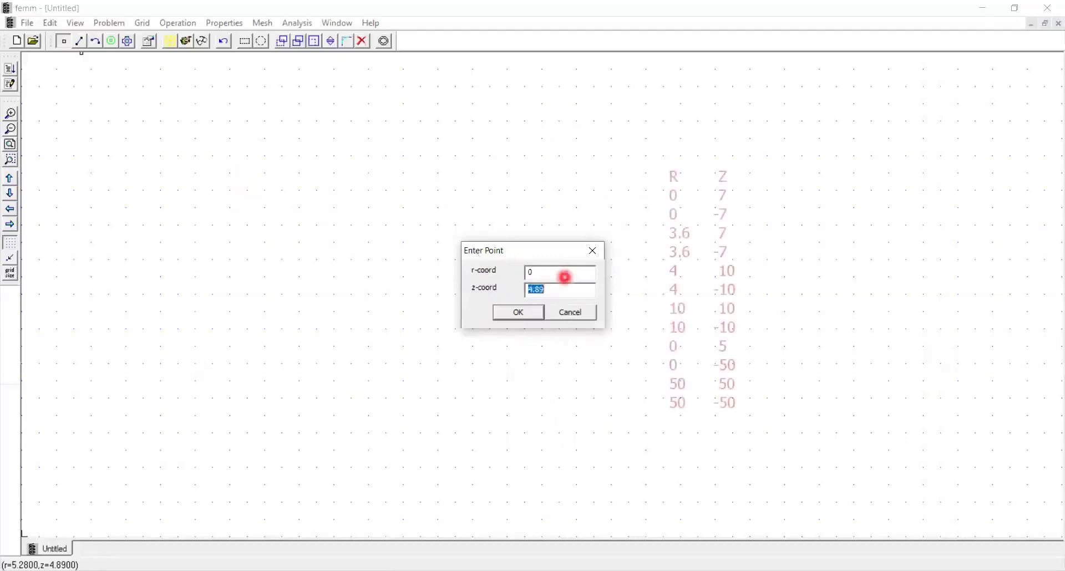
pyautogui.write('-7')
pyautogui.click(519, 312)
pyautogui.press('Tab')
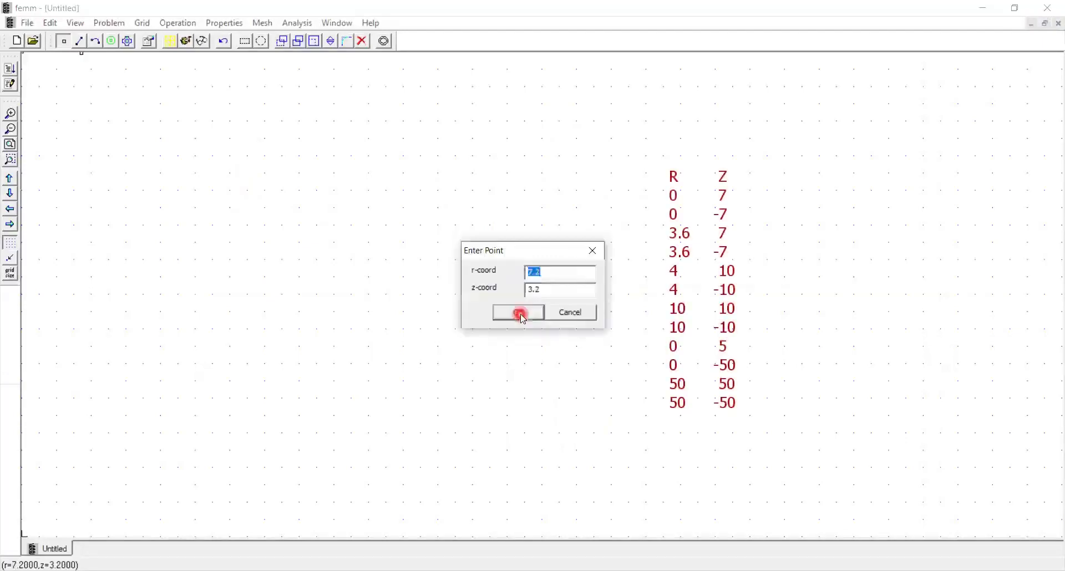
pyautogui.write('3.6')
pyautogui.press('Tab')
pyautogui.write('7')
pyautogui.click(519, 313)
# - Add exact nodes at (4, 10) and (10, 10)
pyautogui.write('4')
pyautogui.press('Tab')
pyautogui.write('10')
pyautogui.hotkey('shift', 'Tab')
pyautogui.press('Tab')
pyautogui.click(519, 313)
pyautogui.press('Tab')
pyautogui.write('10')
pyautogui.press('Tab')
pyautogui.write('10')
pyautogui.click(519, 313)
# - Add the boundary nodes at (0, 50), z = -50 on the axis, and the final outer corner
pyautogui.press('Tab')
pyautogui.write('0')
pyautogui.press('Tab')
pyautogui.write('50')
pyautogui.click(520, 313)
pyautogui.write('-50')
pyautogui.click(519, 313)
pyautogui.write('50')
pyautogui.press('Tab')
pyautogui.write('5')
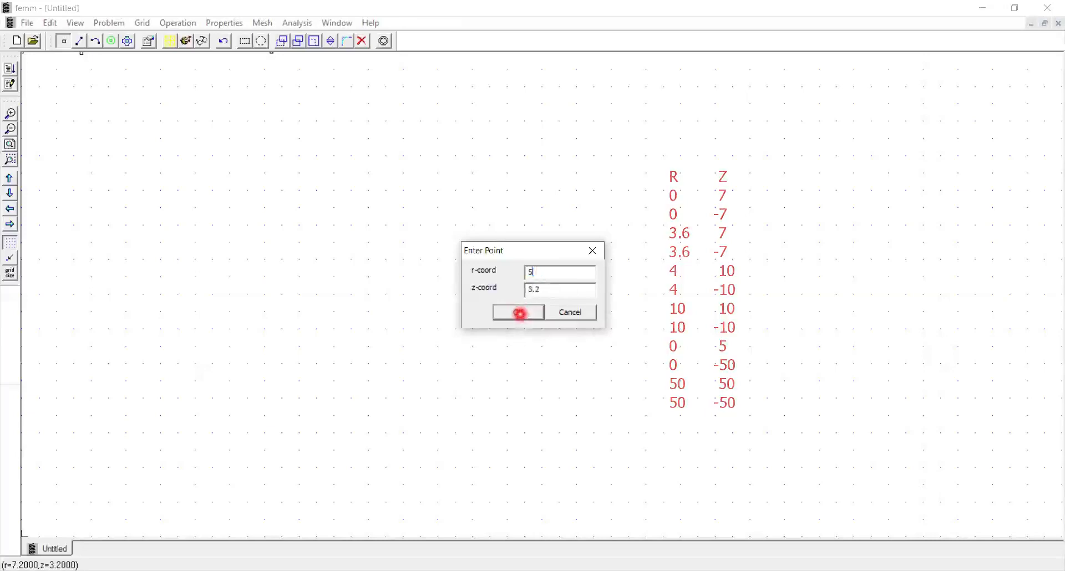
pyautogui.write('0')
pyautogui.click(519, 312)
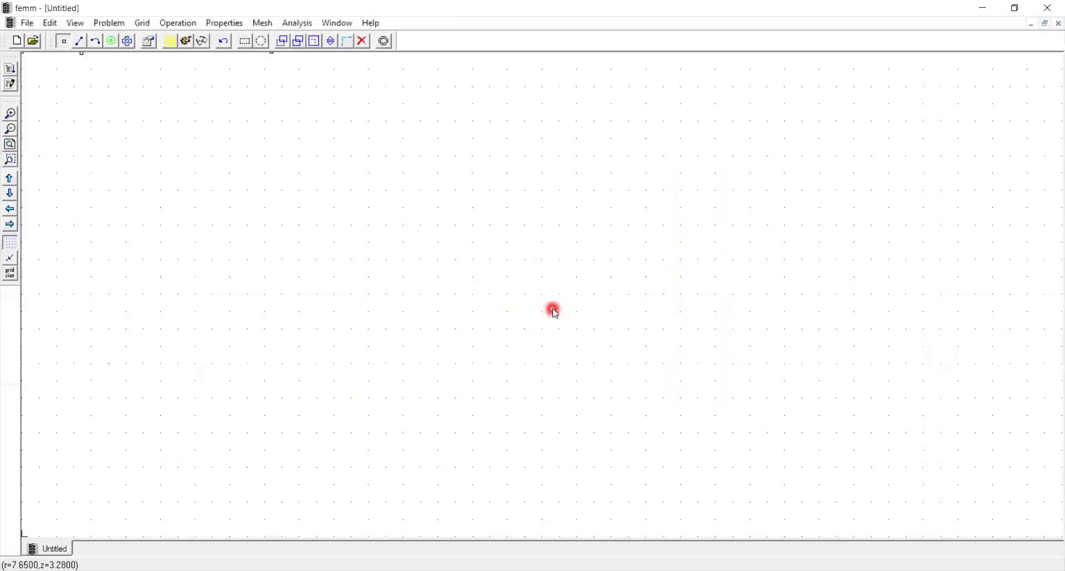
# - Zoom until all twelve nodes, including the distant outer corners, are visible
pyautogui.click(10, 147)
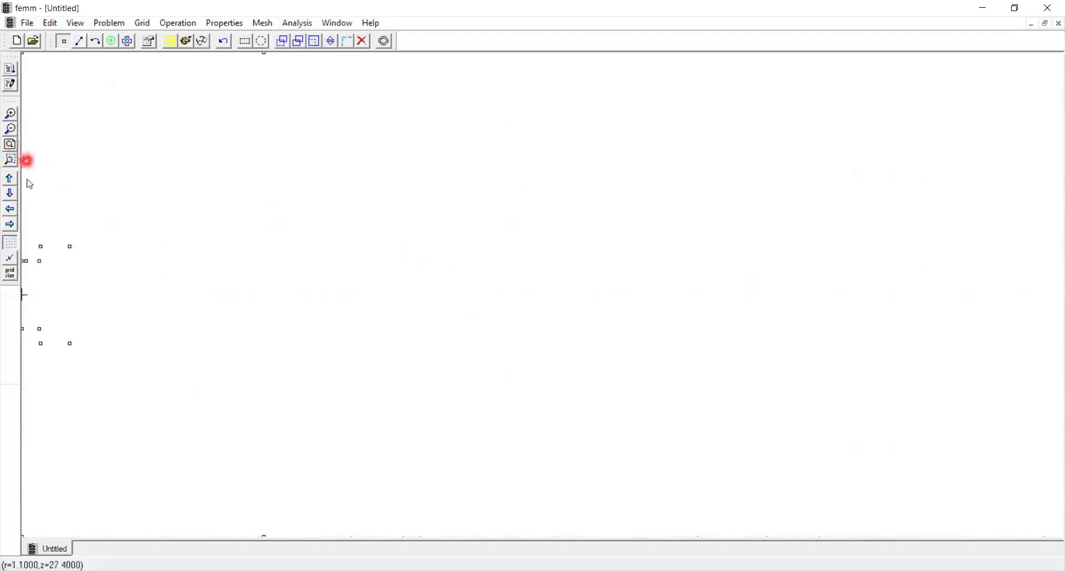
pyautogui.click(10, 131)
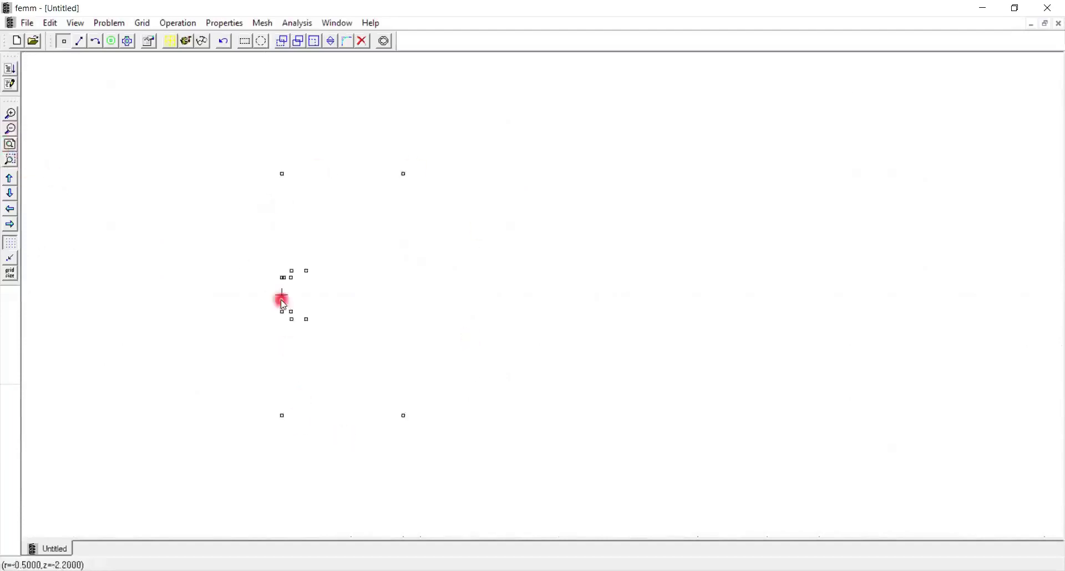
pyautogui.scroll(5, 323, 331)
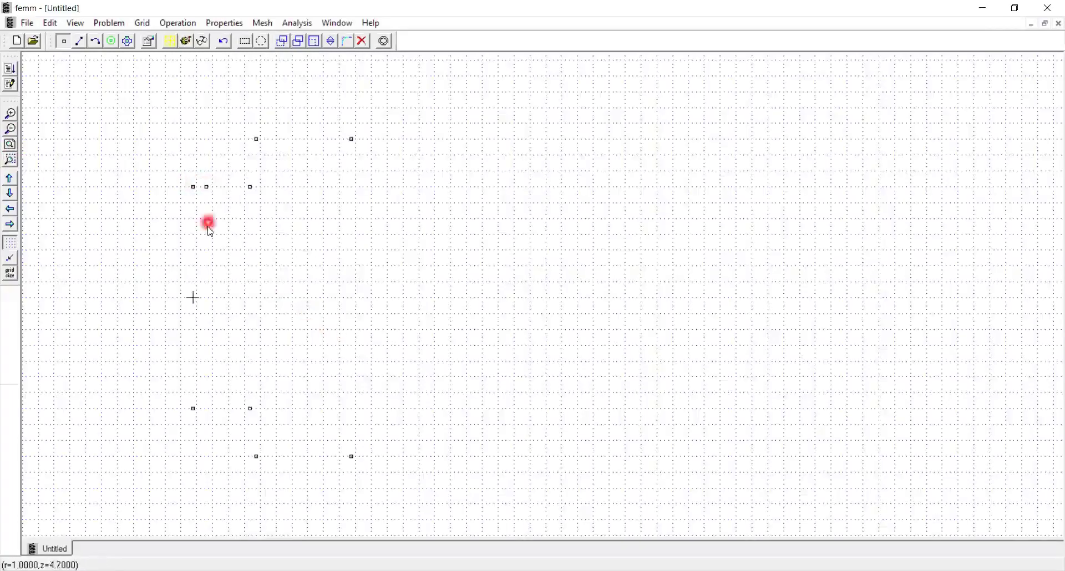
pyautogui.rightClick(208, 187)
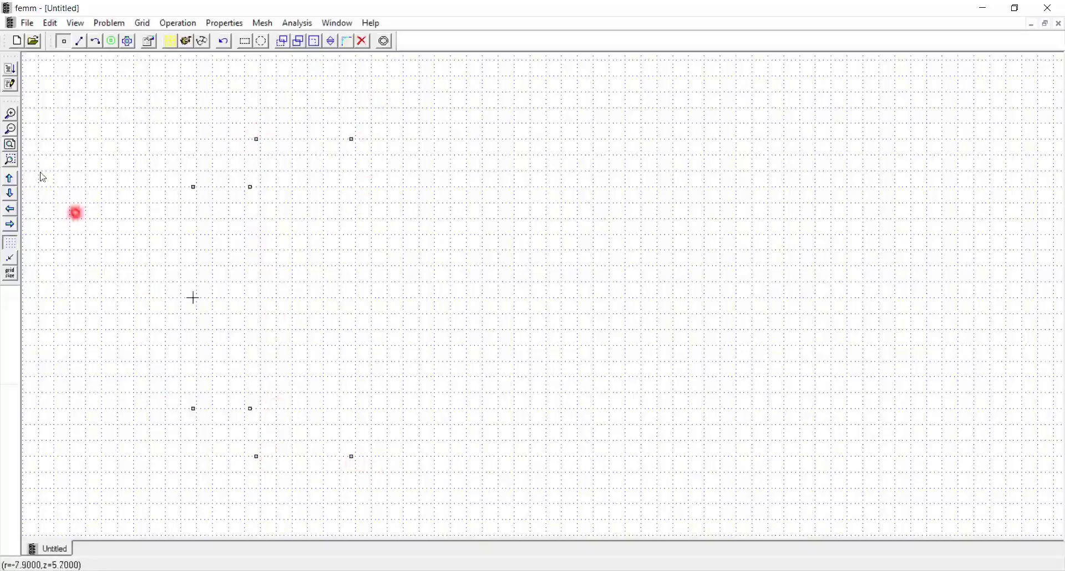
pyautogui.click(12, 129)
pyautogui.click(12, 130)
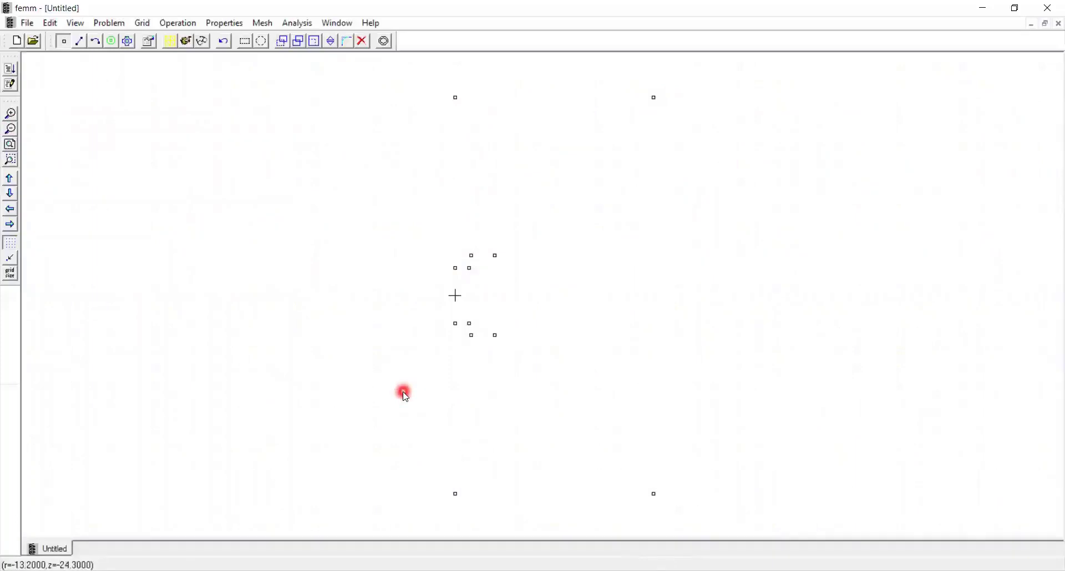
# - In segment mode, draw the closed outer boundary rectangle along the axis
pyautogui.click(84, 49)
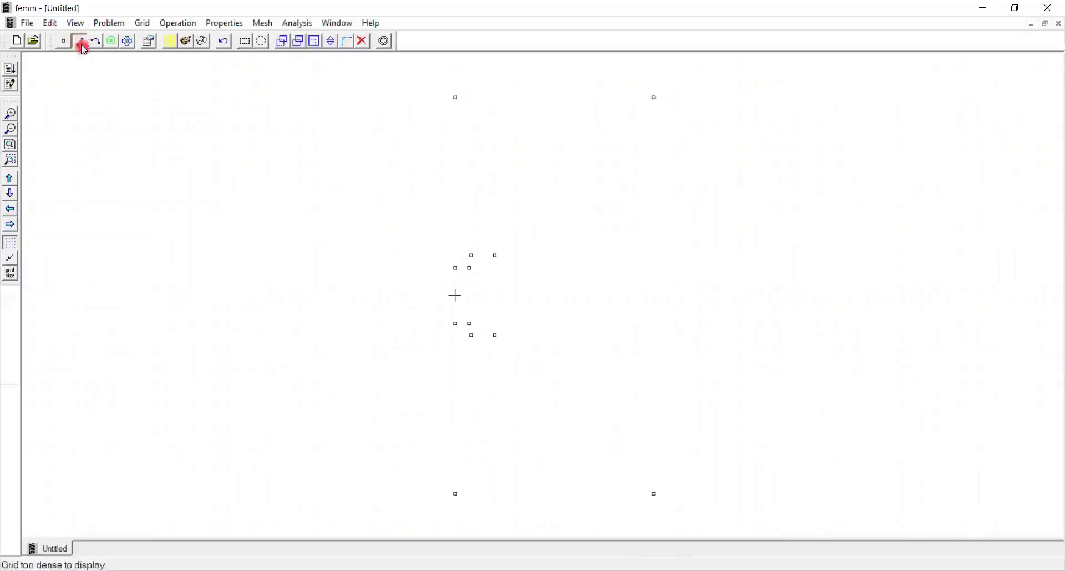
pyautogui.click(187, 23)
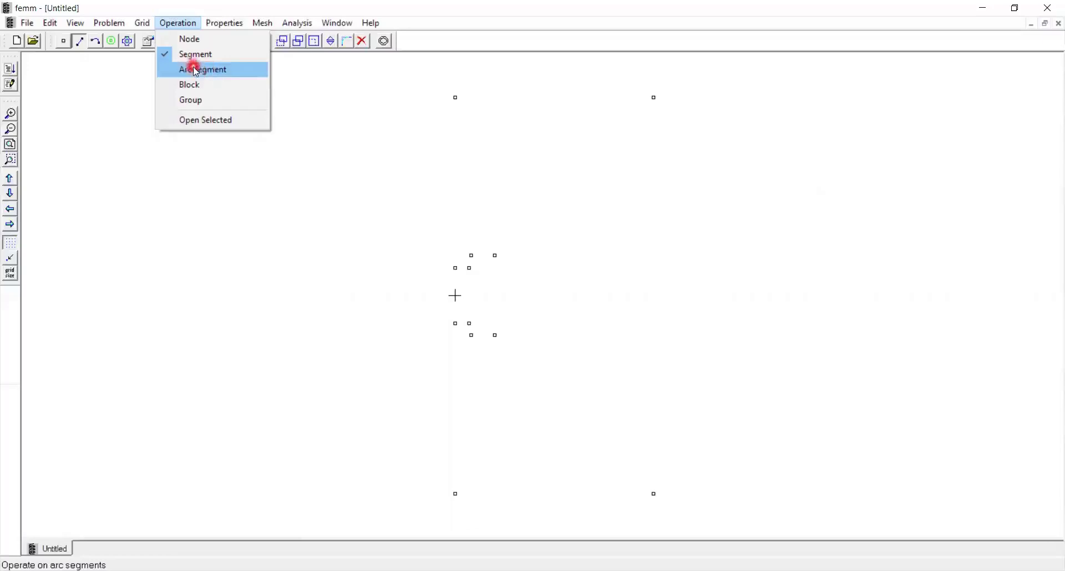
pyautogui.moveTo(230, 22)
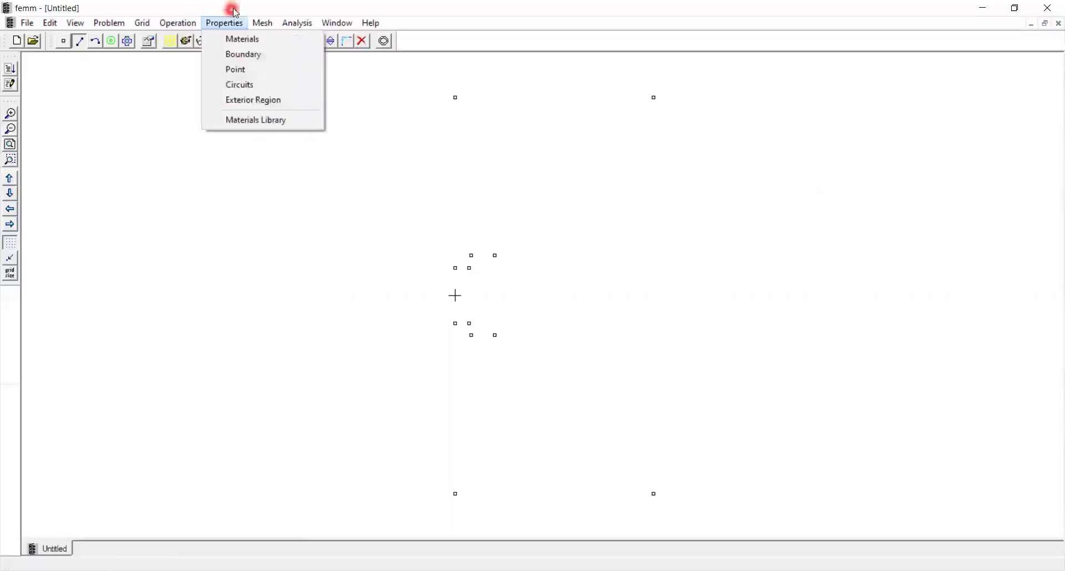
pyautogui.click(516, 205)
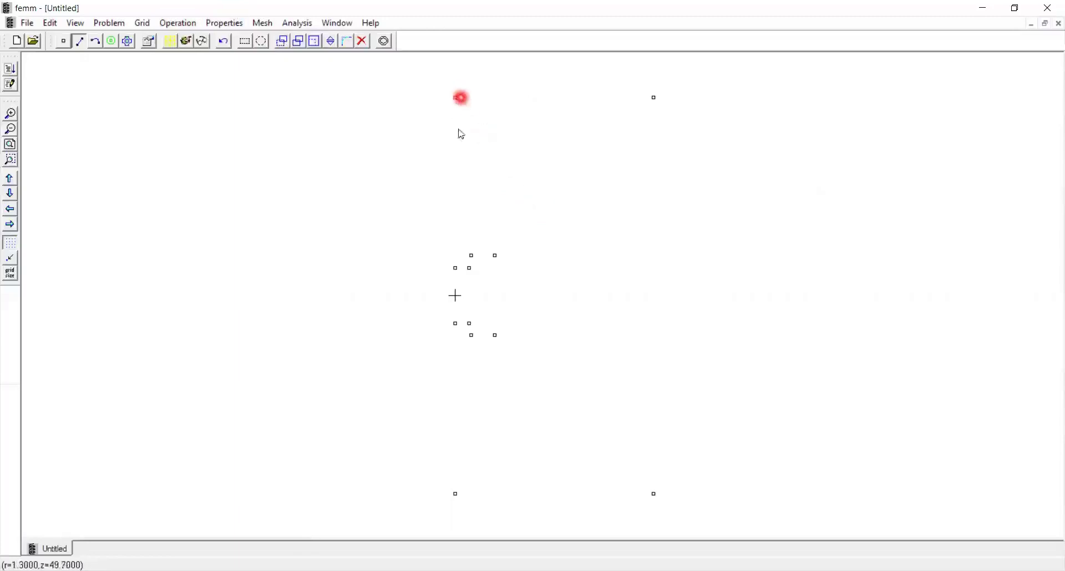
pyautogui.moveTo(461, 134); pyautogui.dragTo(460, 497)
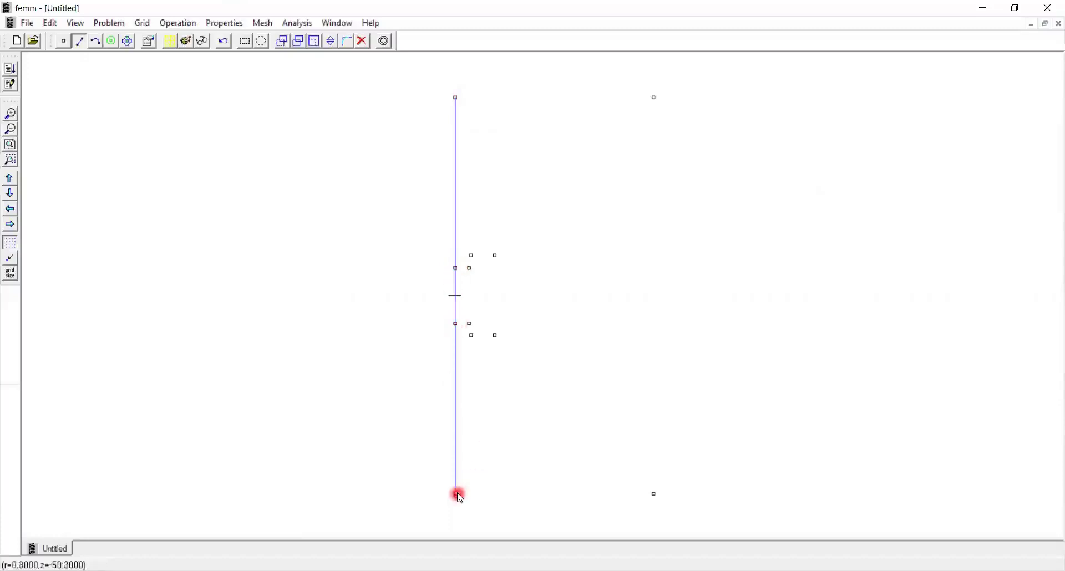
pyautogui.click(654, 494)
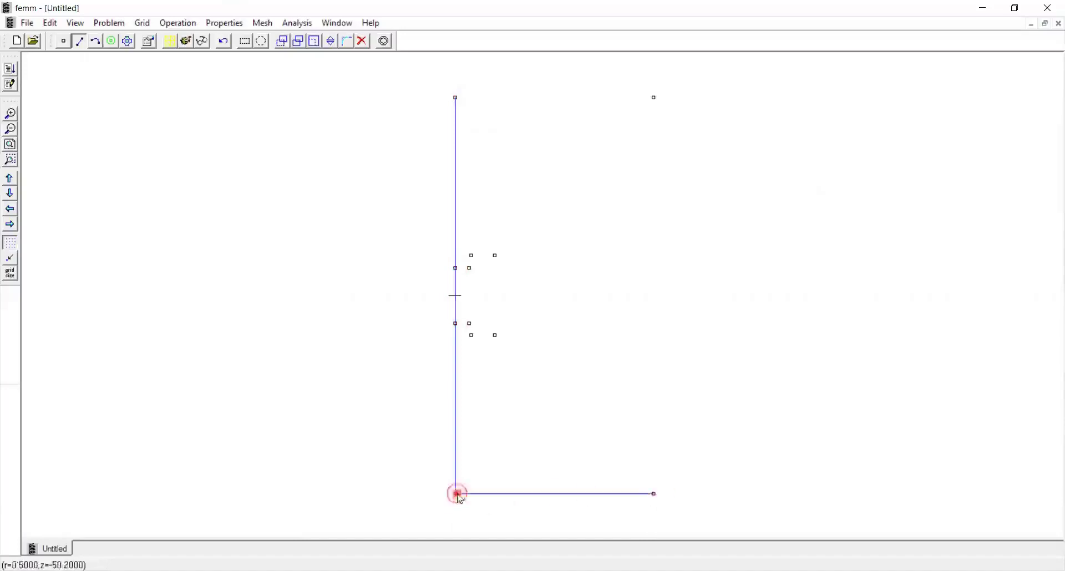
pyautogui.click(655, 494)
pyautogui.click(655, 99)
pyautogui.click(654, 98)
# - Draw the small core rectangle on the axis
pyautogui.click(455, 97)
pyautogui.click(456, 268)
pyautogui.click(471, 268)
pyautogui.click(470, 324)
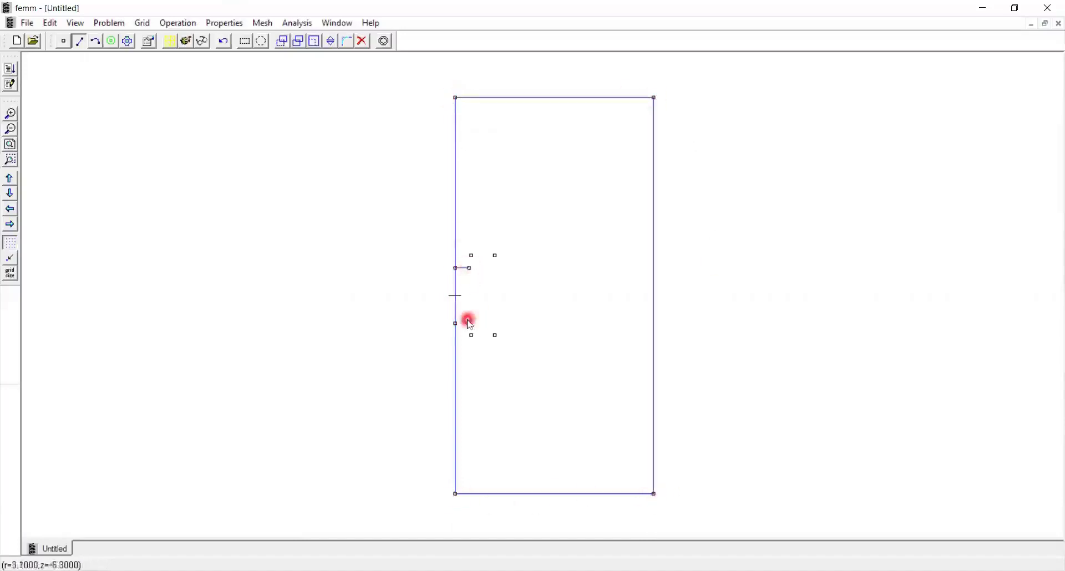
pyautogui.click(470, 268)
pyautogui.click(470, 324)
pyautogui.click(456, 324)
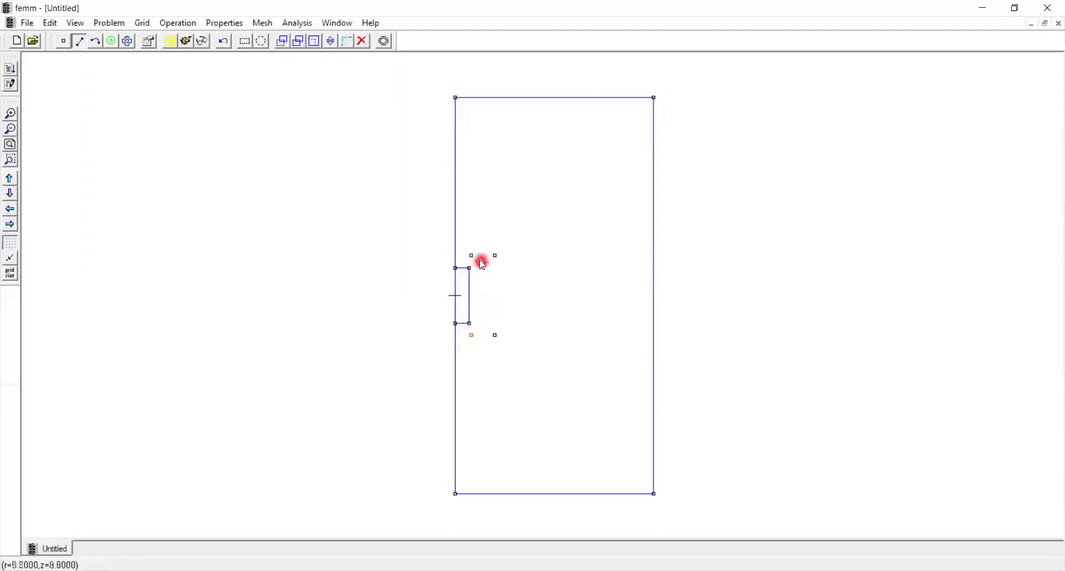
# - Draw the taller coil rectangle beside the core and zoom in on the model
pyautogui.click(472, 256)
pyautogui.click(496, 256)
pyautogui.click(495, 336)
pyautogui.click(471, 335)
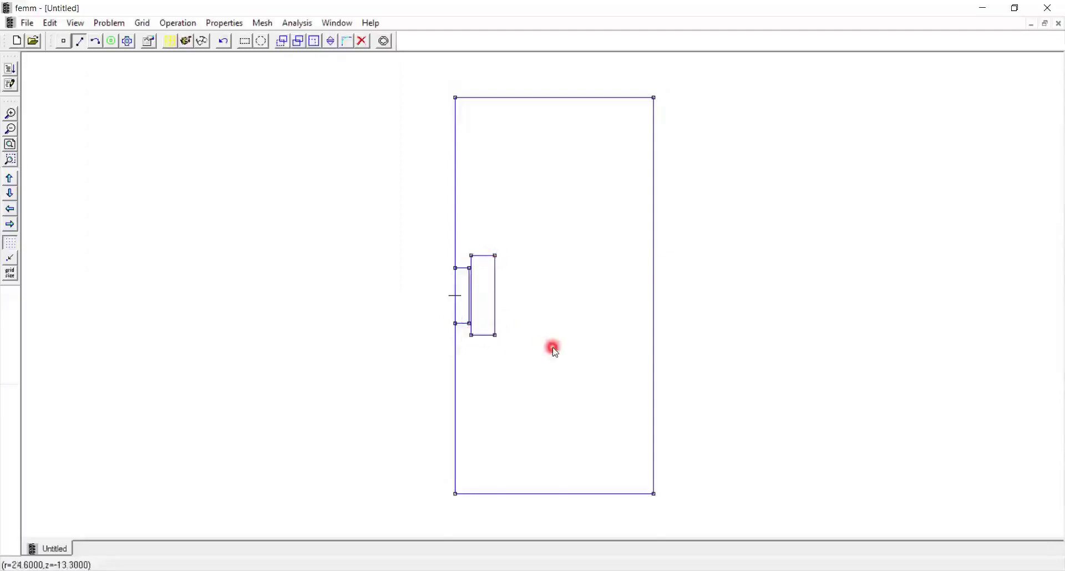
pyautogui.click(10, 145)
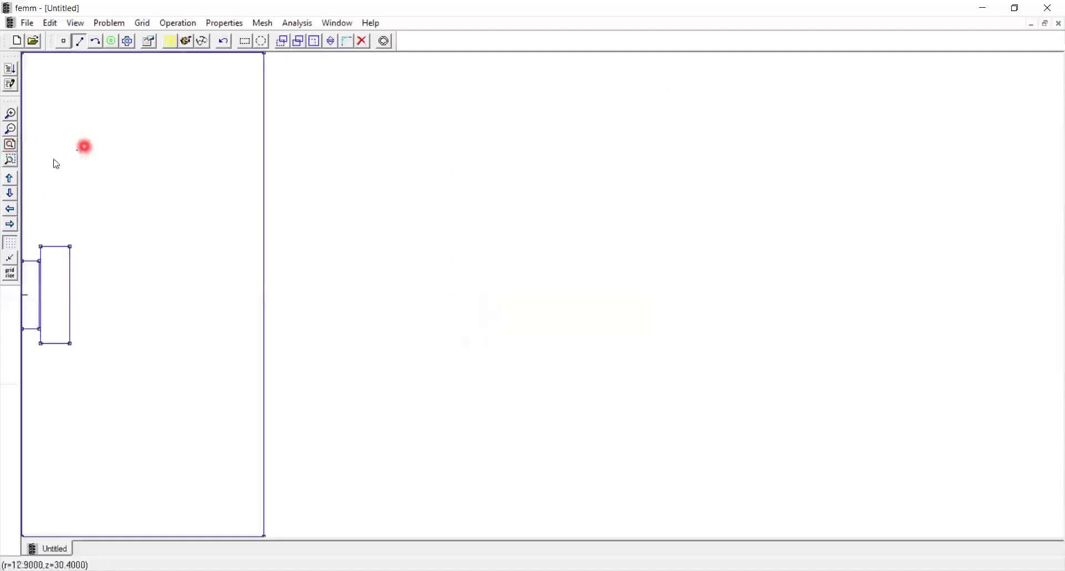
# - Place block labels in the axis core rectangle, the coil rectangle and the surrounding air
pyautogui.click(11, 209)
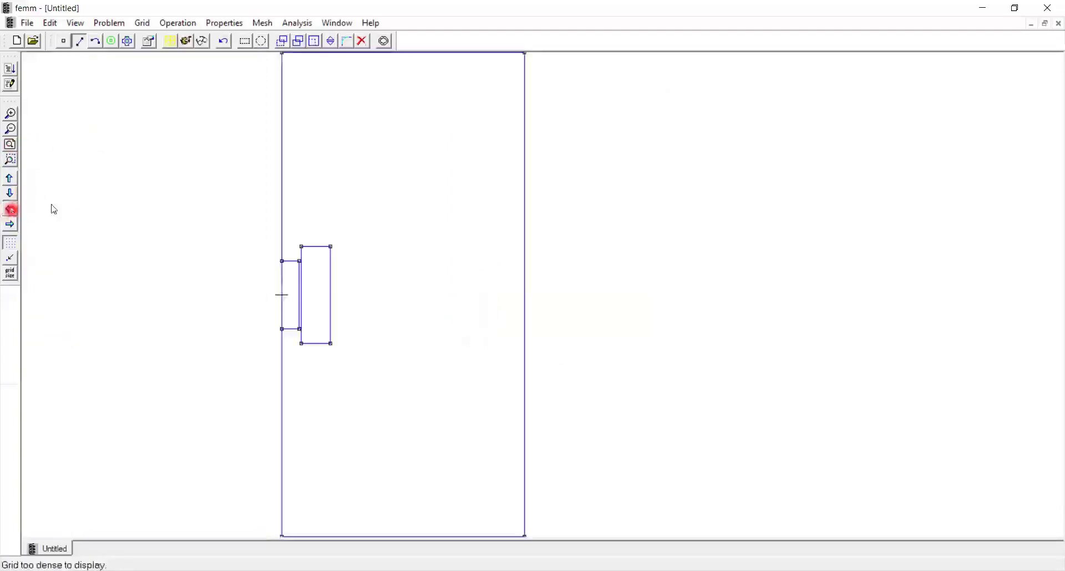
pyautogui.click(112, 41)
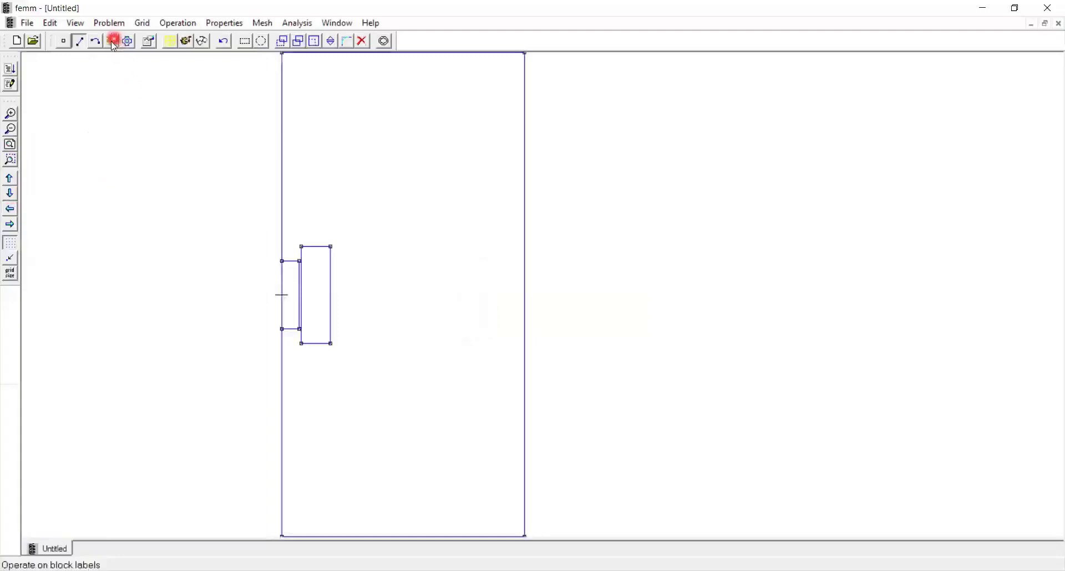
pyautogui.click(178, 24)
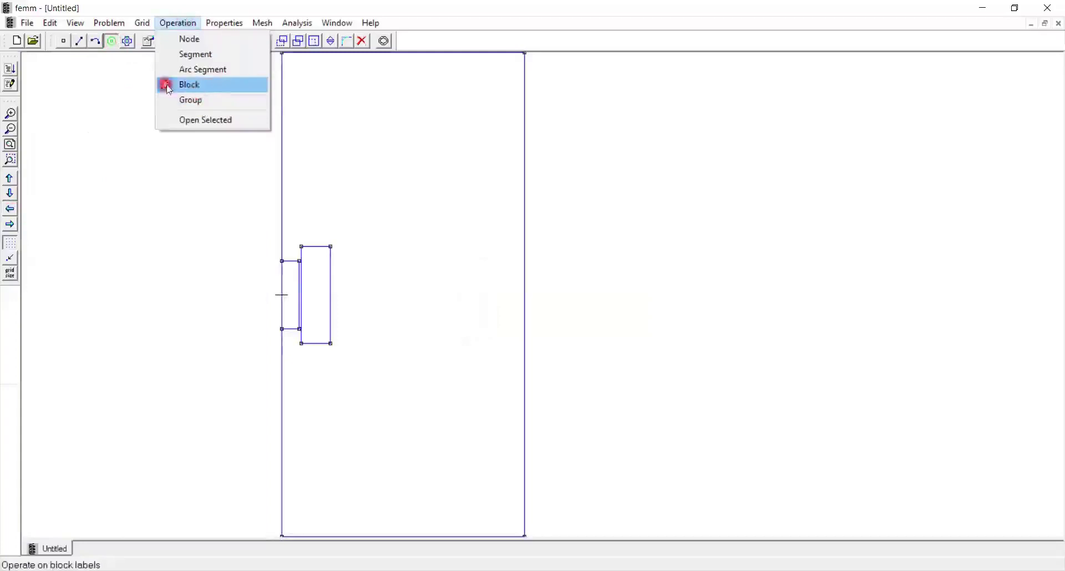
pyautogui.click(212, 87)
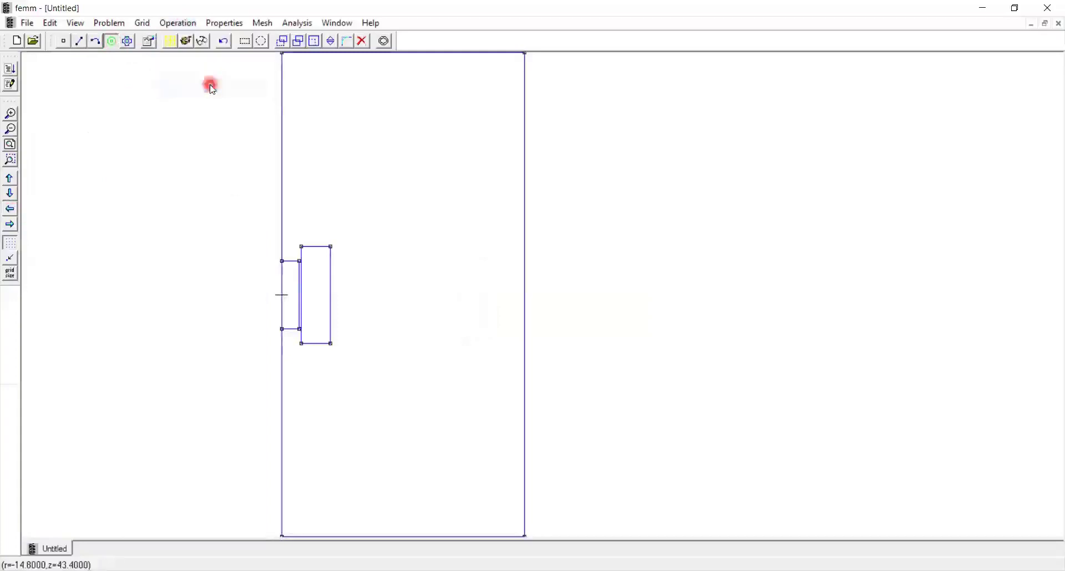
pyautogui.click(289, 283)
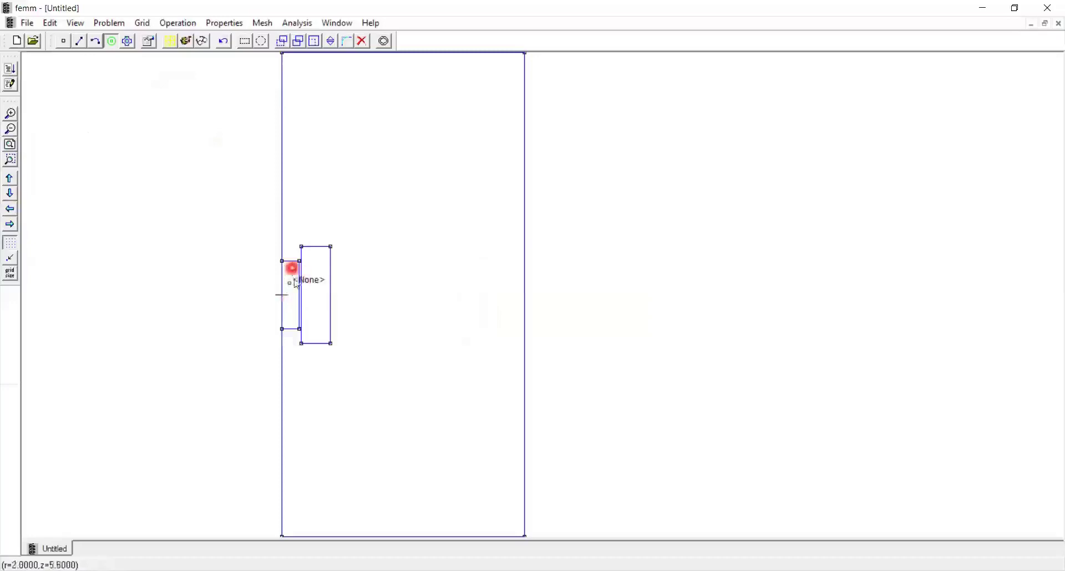
pyautogui.click(317, 298)
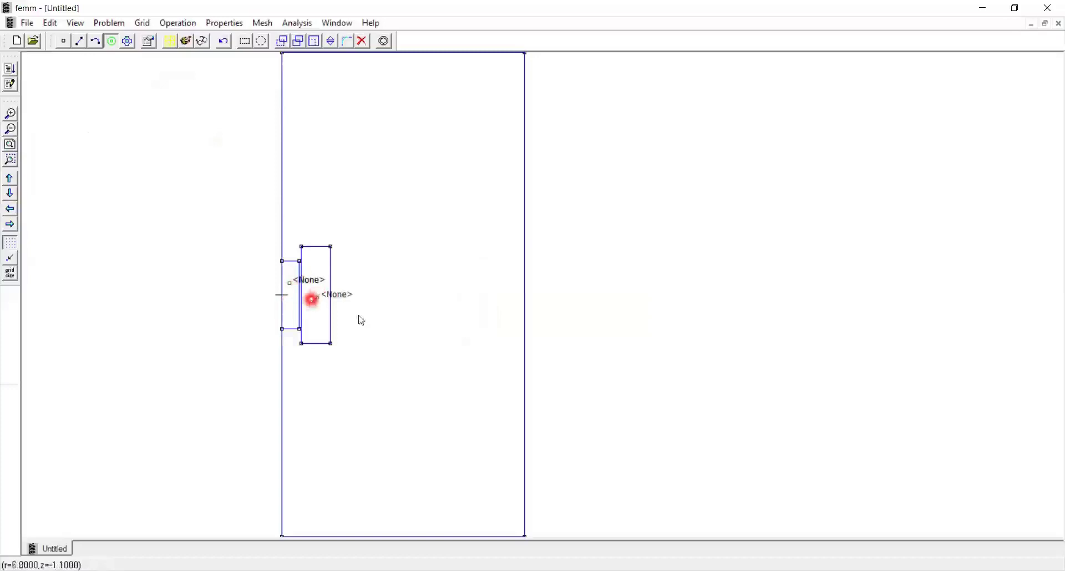
pyautogui.click(351, 259)
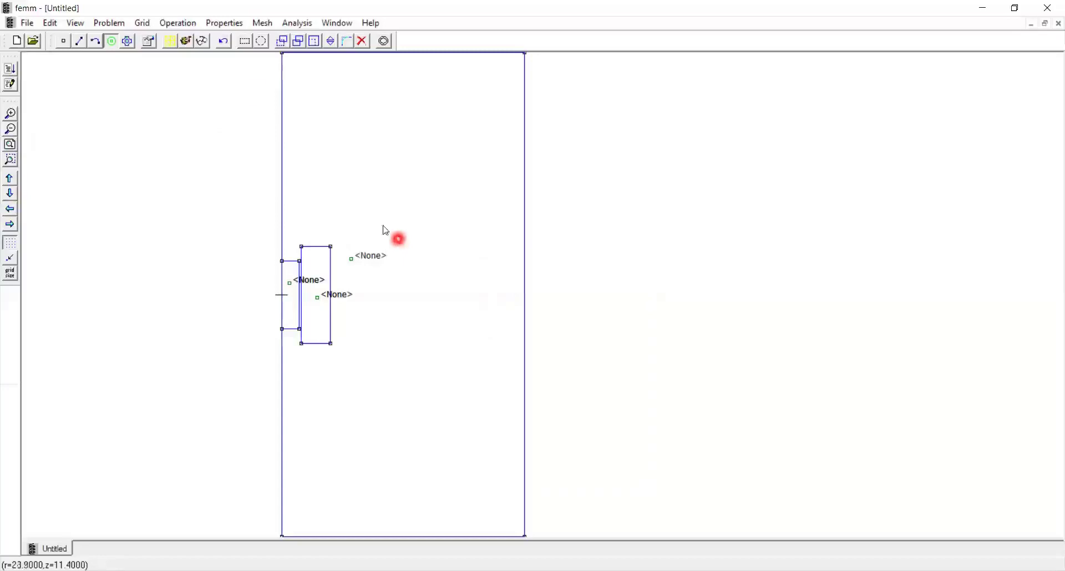
pyautogui.click(240, 28)
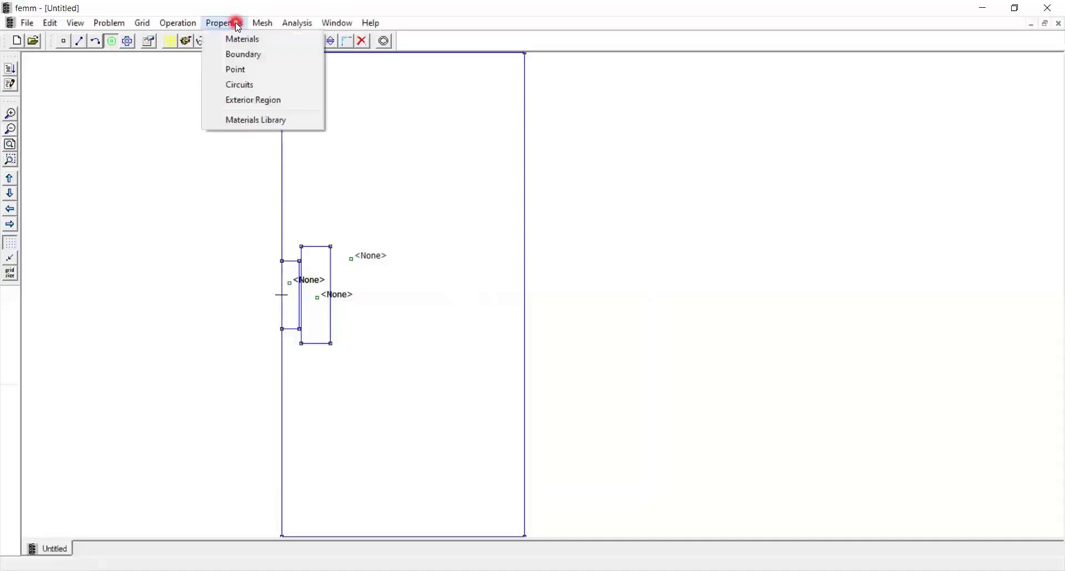
# - Add a new material named Air with default linear properties
pyautogui.click(263, 39)
pyautogui.moveTo(506, 240); pyautogui.dragTo(557, 176)
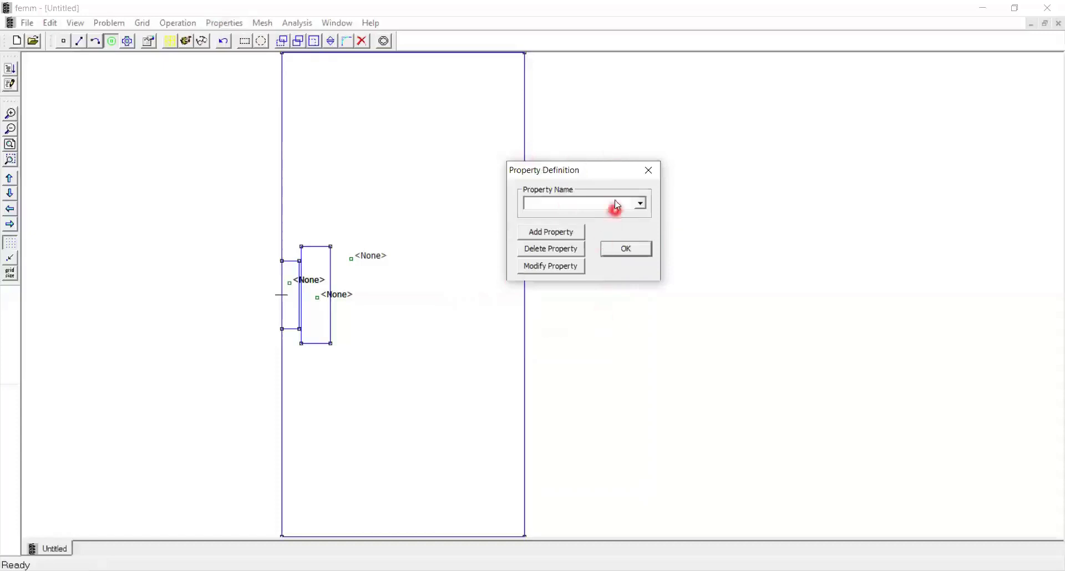
pyautogui.click(642, 205)
pyautogui.click(577, 233)
pyautogui.moveTo(561, 57); pyautogui.dragTo(565, 111)
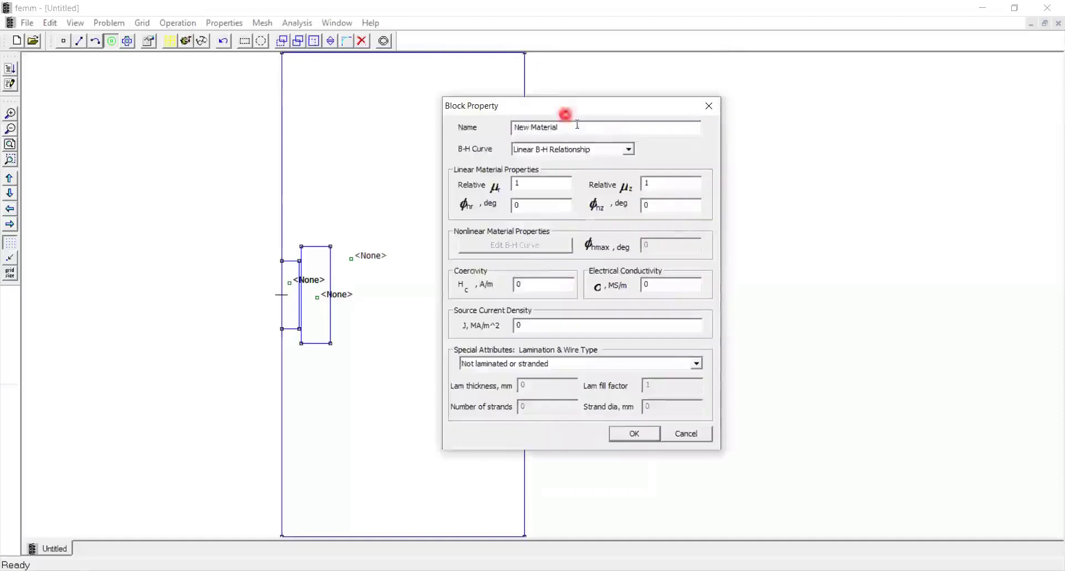
pyautogui.write('Air')
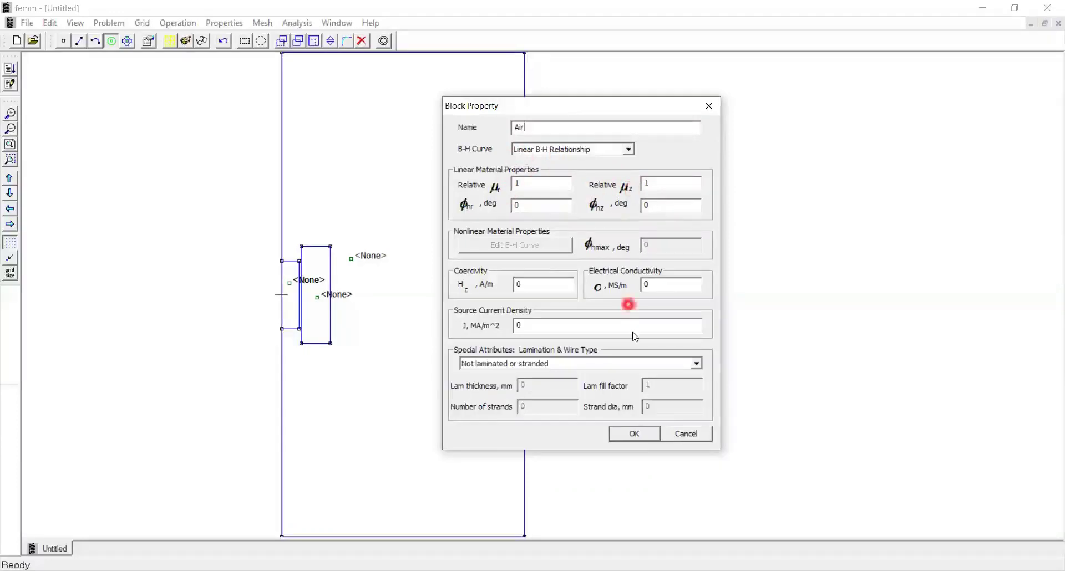
# - Save Air, then define a Winding material with its source current density edited
pyautogui.click(644, 436)
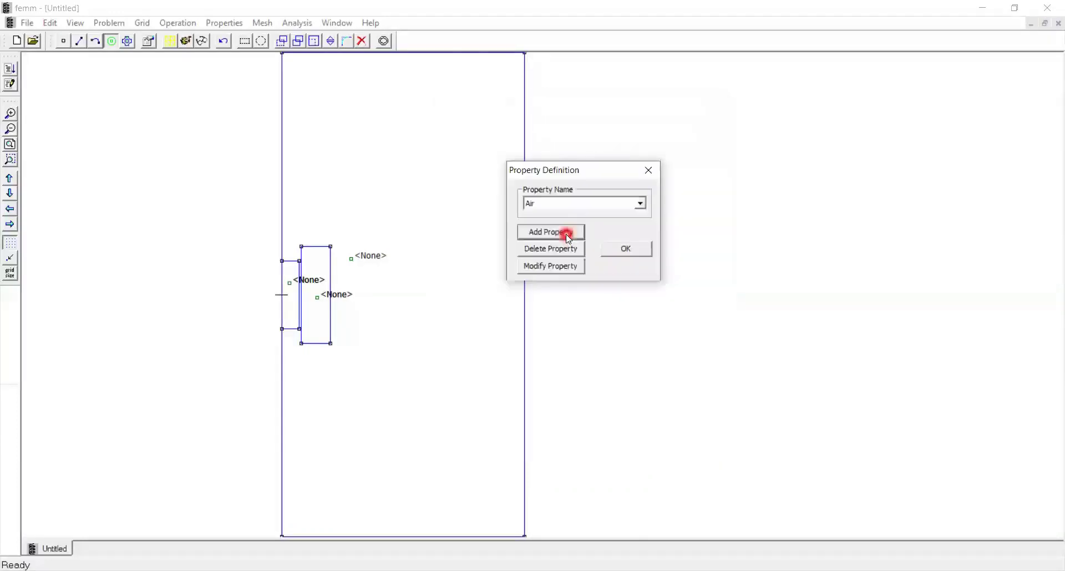
pyautogui.click(565, 233)
pyautogui.write('Winding')
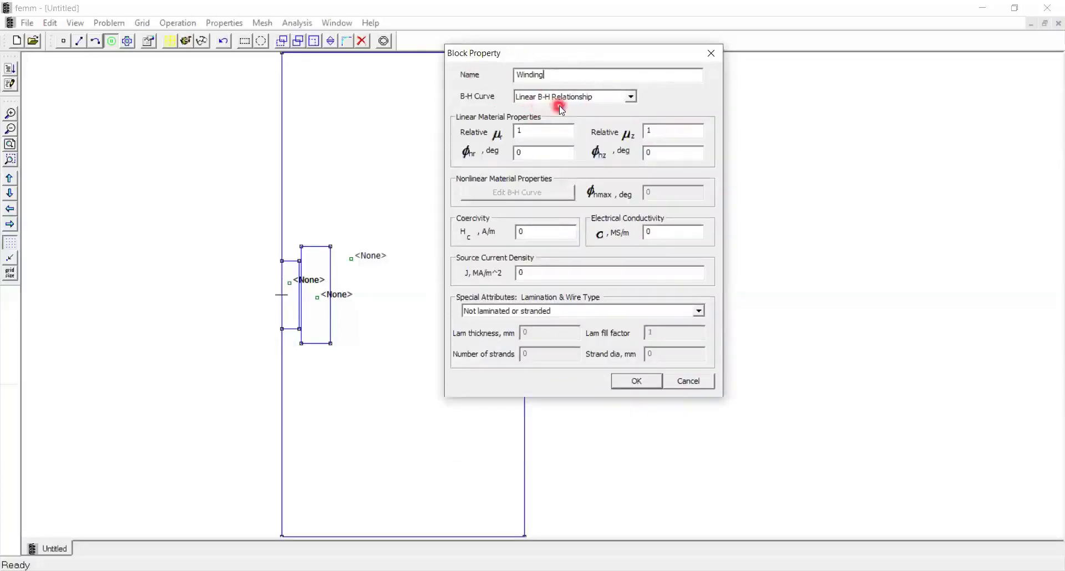
pyautogui.click(541, 276)
pyautogui.doubleClick(541, 275)
pyautogui.click(636, 381)
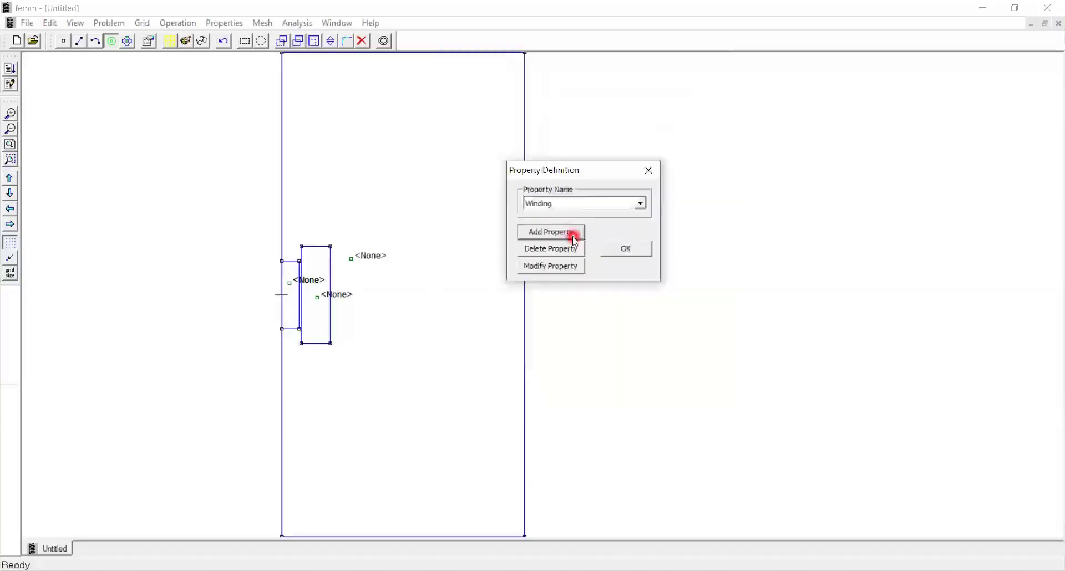
# - Add a third material named Core and give it a nonlinear B-H curve
pyautogui.click(574, 233)
pyautogui.moveTo(584, 79); pyautogui.dragTo(463, 78)
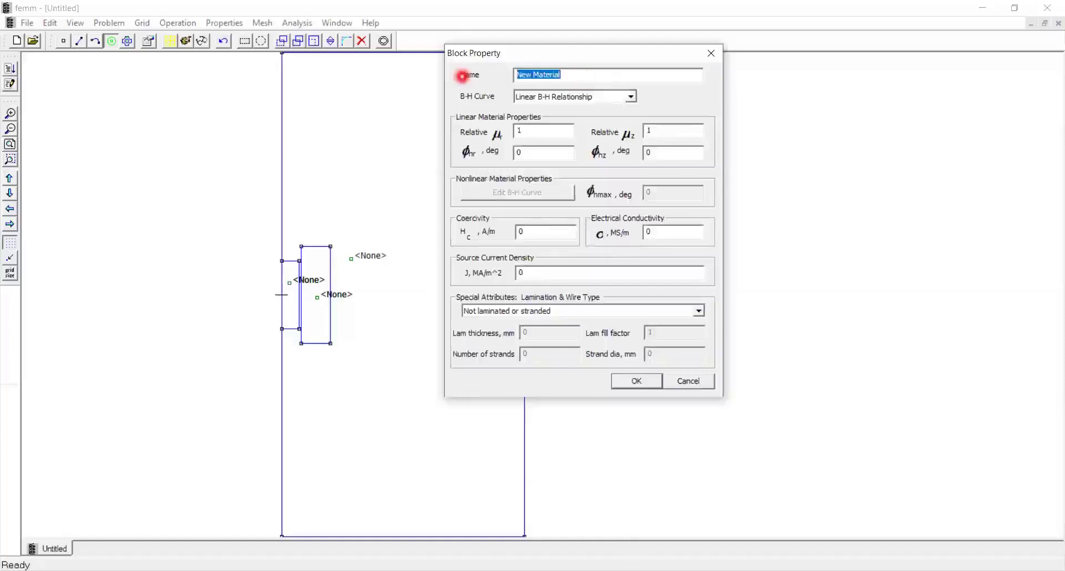
pyautogui.write('Core')
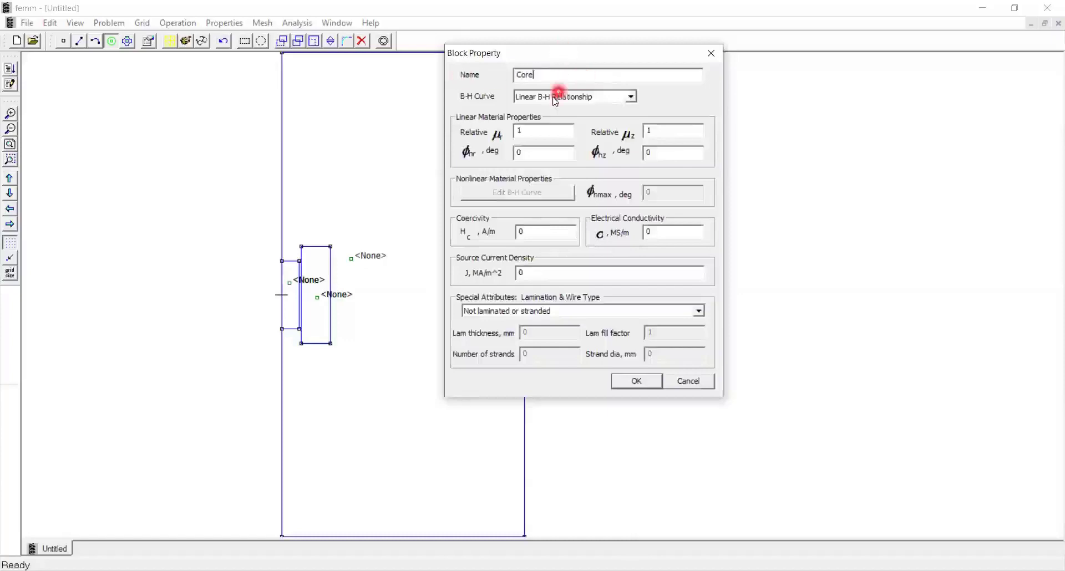
pyautogui.click(632, 99)
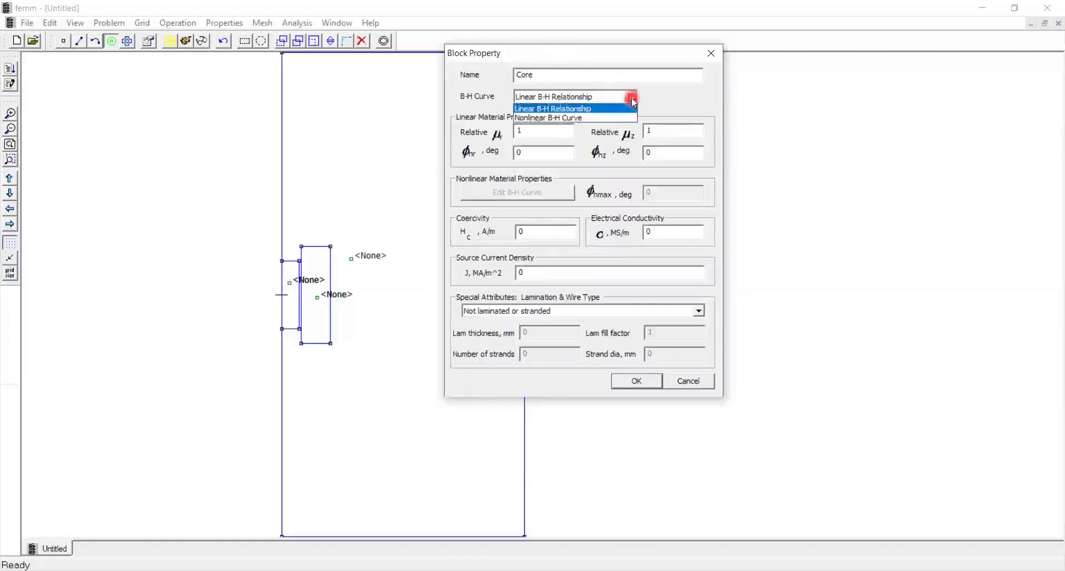
pyautogui.click(602, 121)
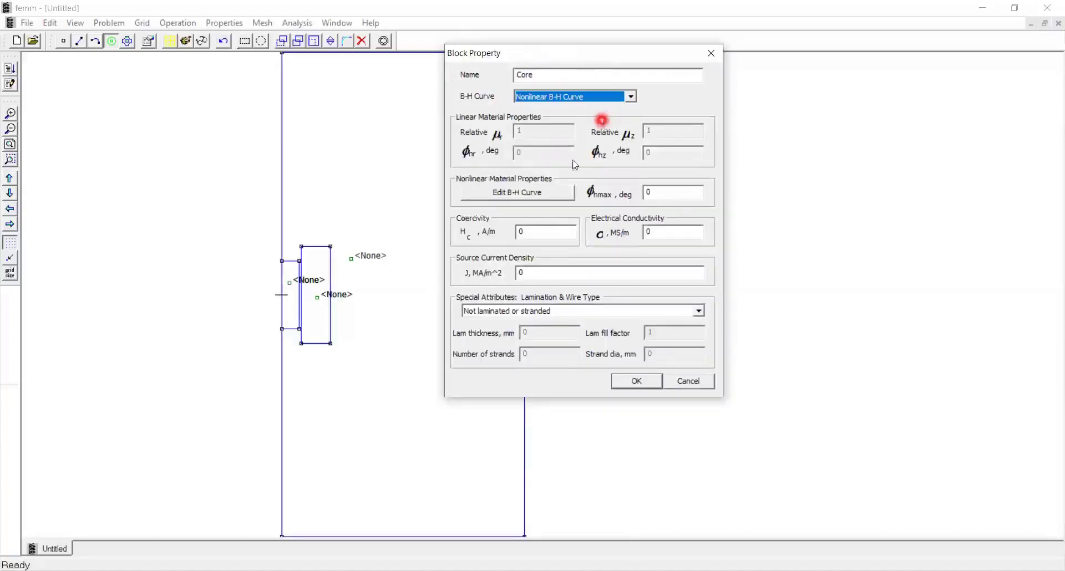
# - Load Core's B-H points from a text file (H first, B second), plot, and accept
pyautogui.click(554, 195)
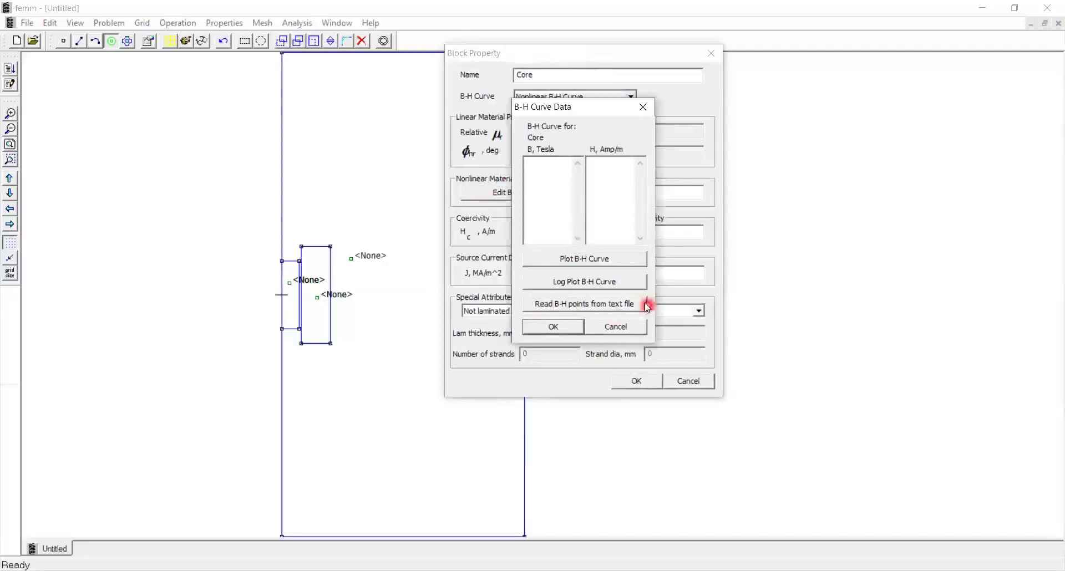
pyautogui.click(589, 309)
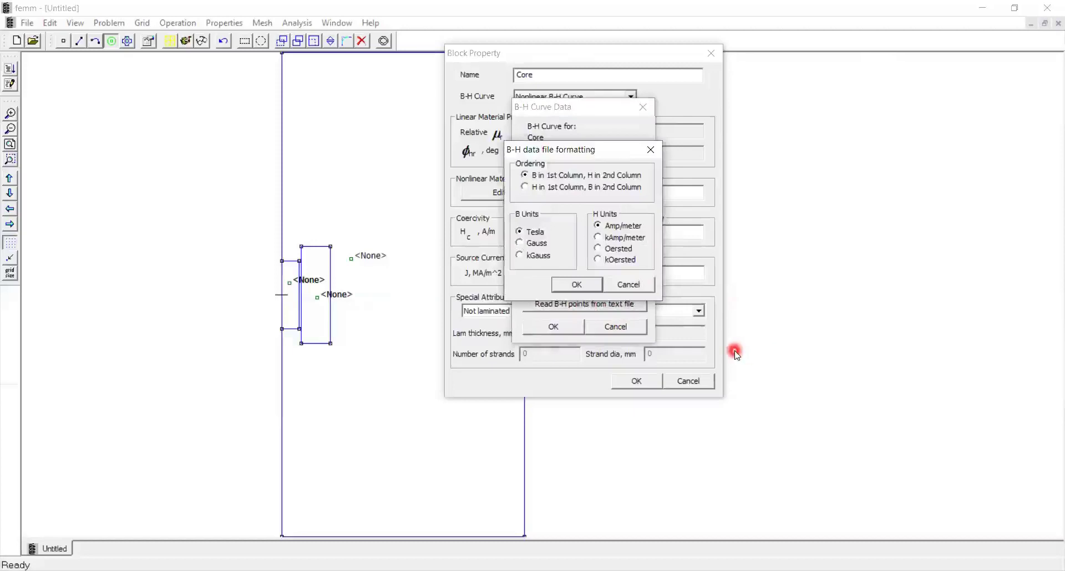
pyautogui.click(529, 188)
pyautogui.click(591, 288)
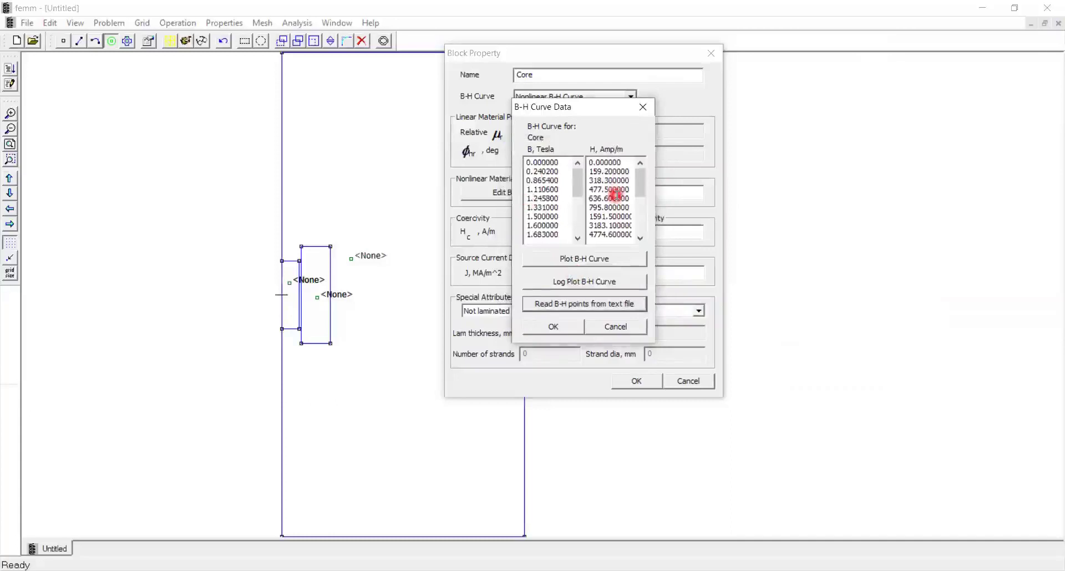
pyautogui.click(524, 258)
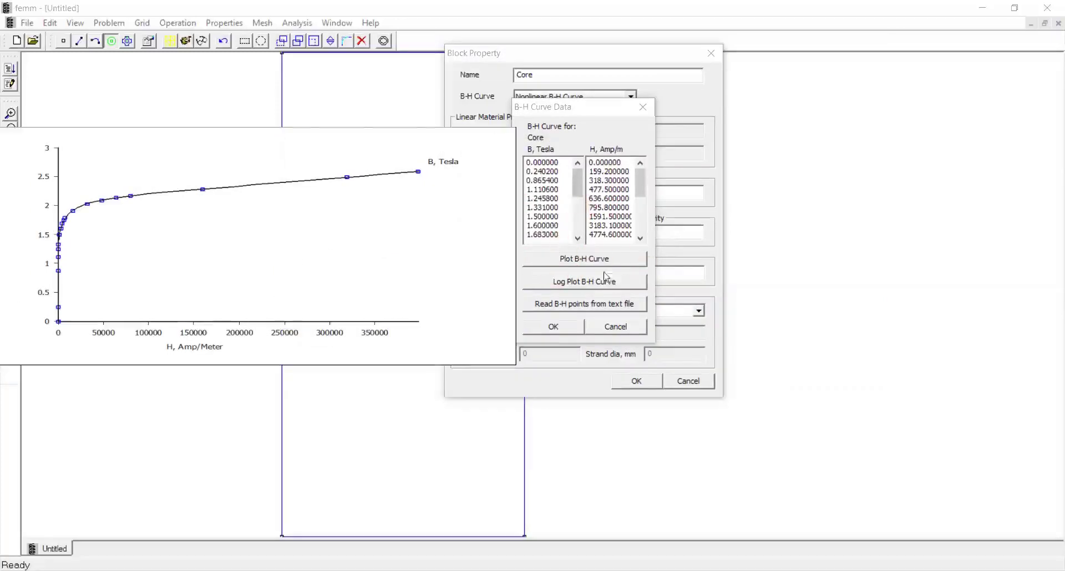
pyautogui.click(620, 265)
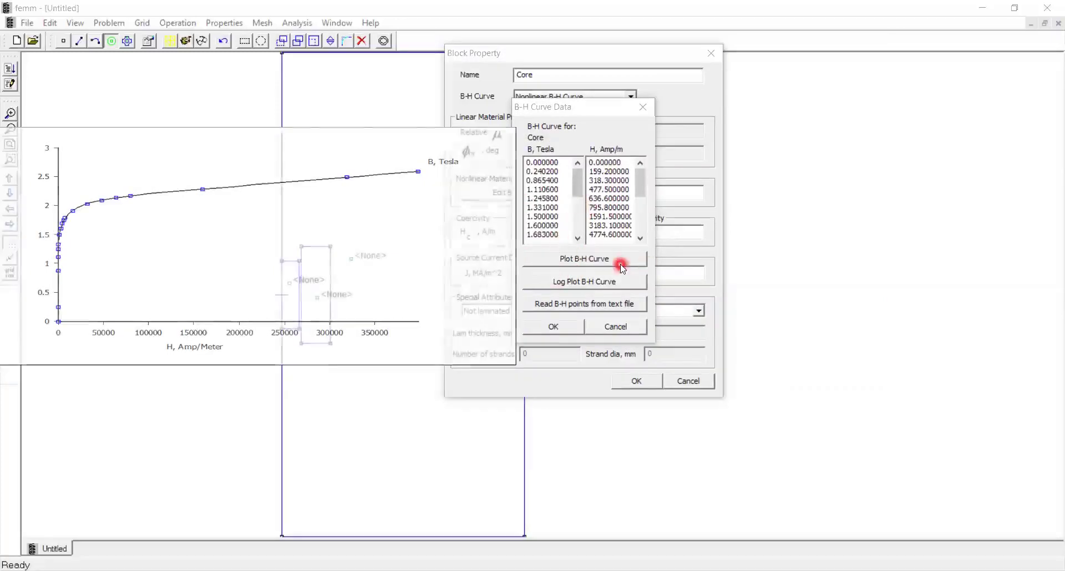
pyautogui.click(558, 327)
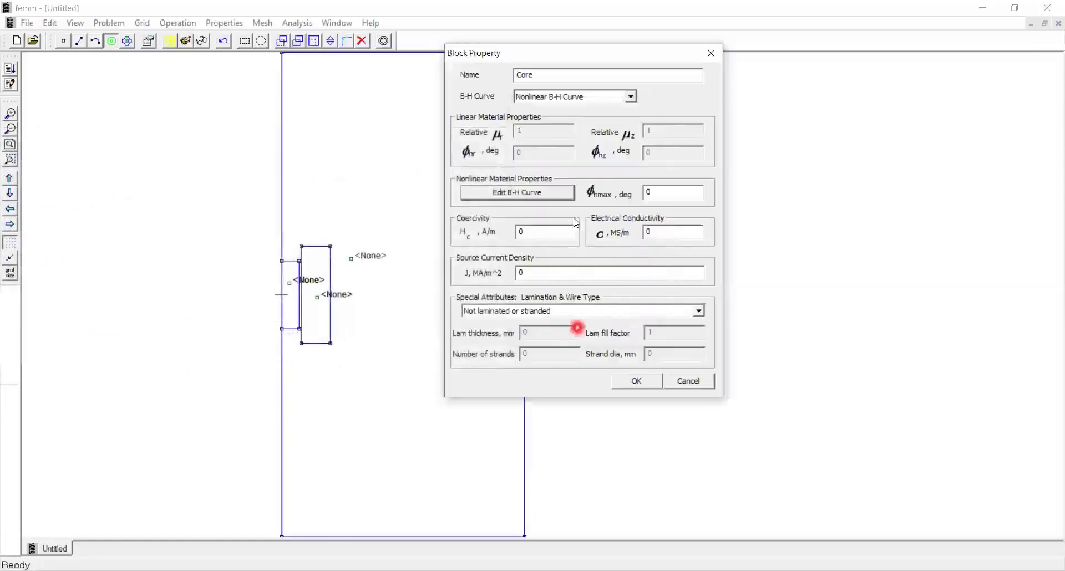
# - Close the material dialogs and define N = 2000 in the Lua console
pyautogui.click(638, 383)
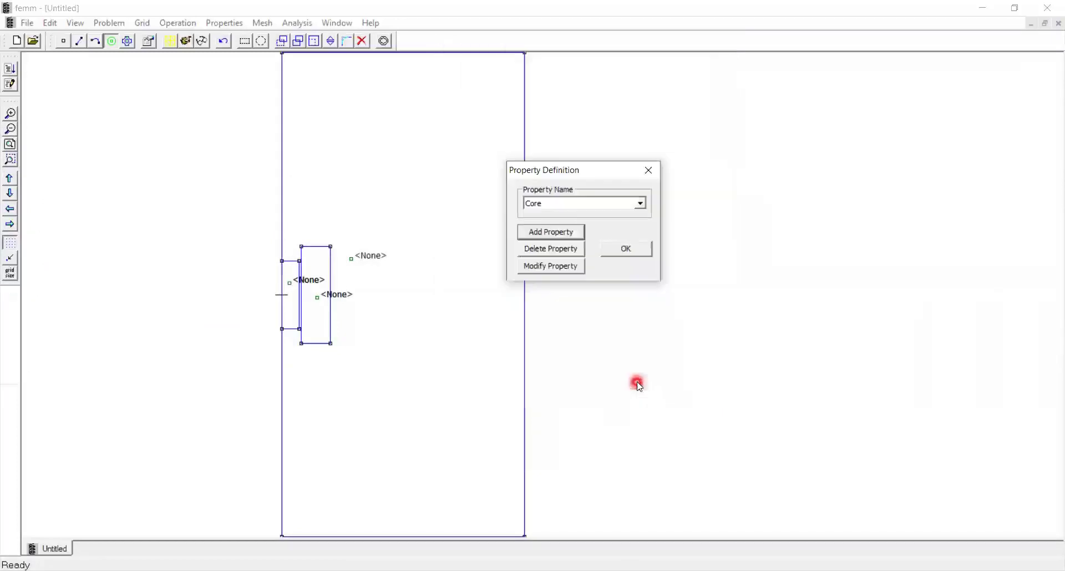
pyautogui.click(638, 250)
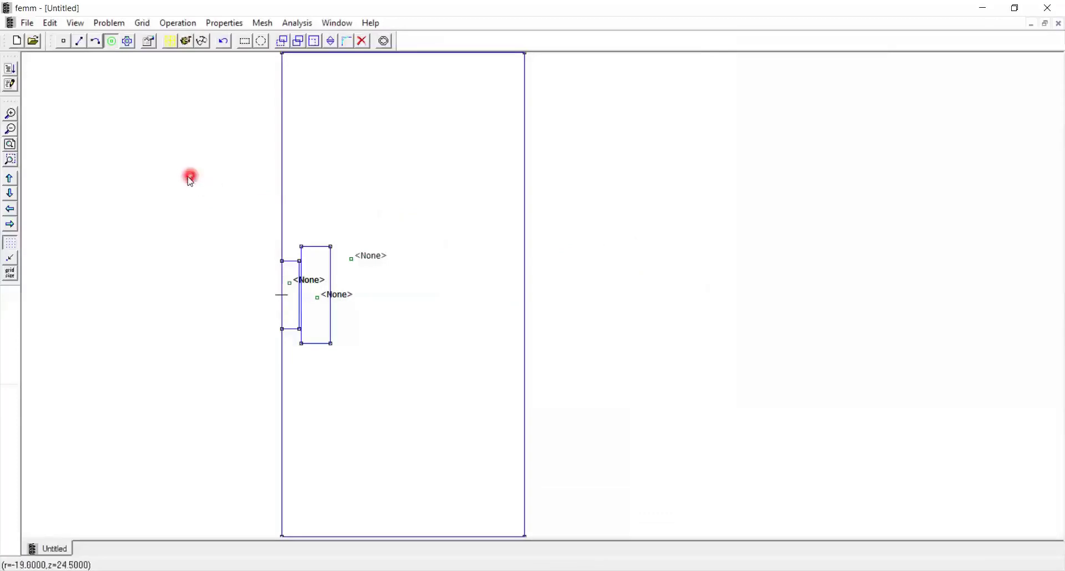
pyautogui.click(8, 87)
pyautogui.moveTo(803, 300); pyautogui.dragTo(671, 224)
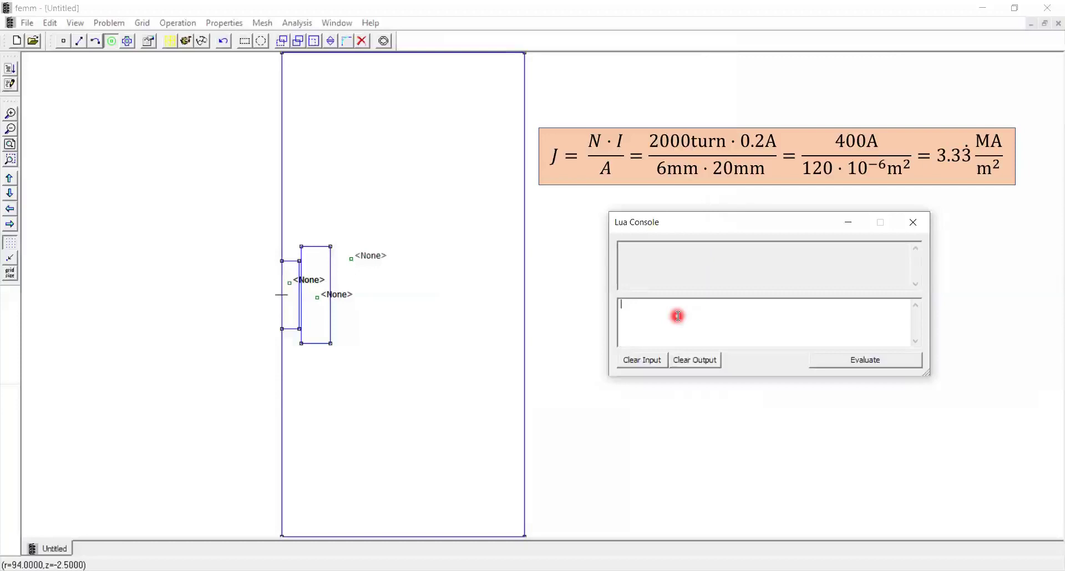
pyautogui.write('N = 2000;')
pyautogui.press('Return')
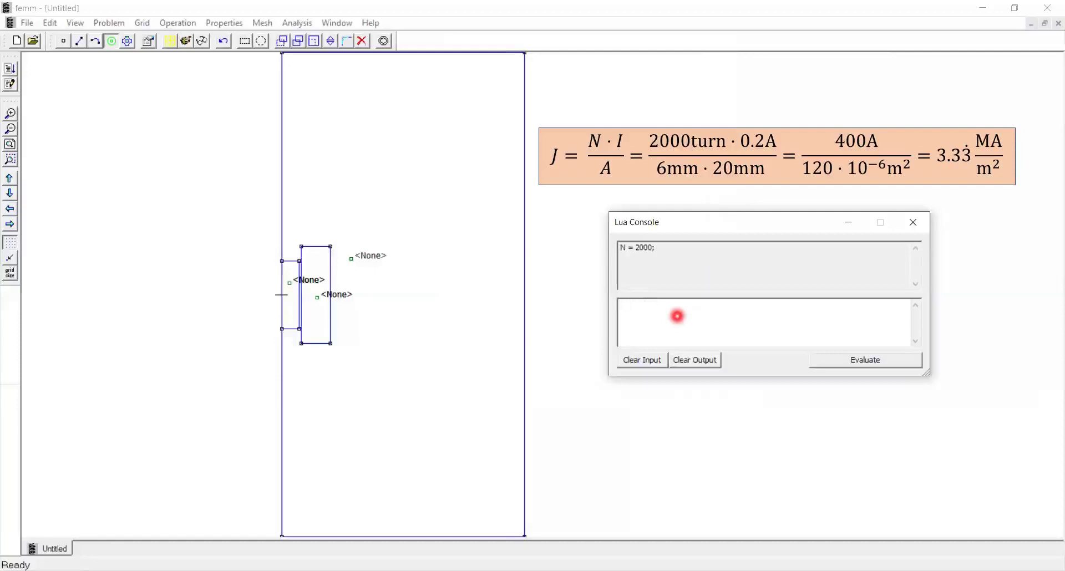
# - Define I = 0.2 and coil area A = 6/1000*20/1000 in the console
pyautogui.write('I = 0.2;')
pyautogui.press('Return')
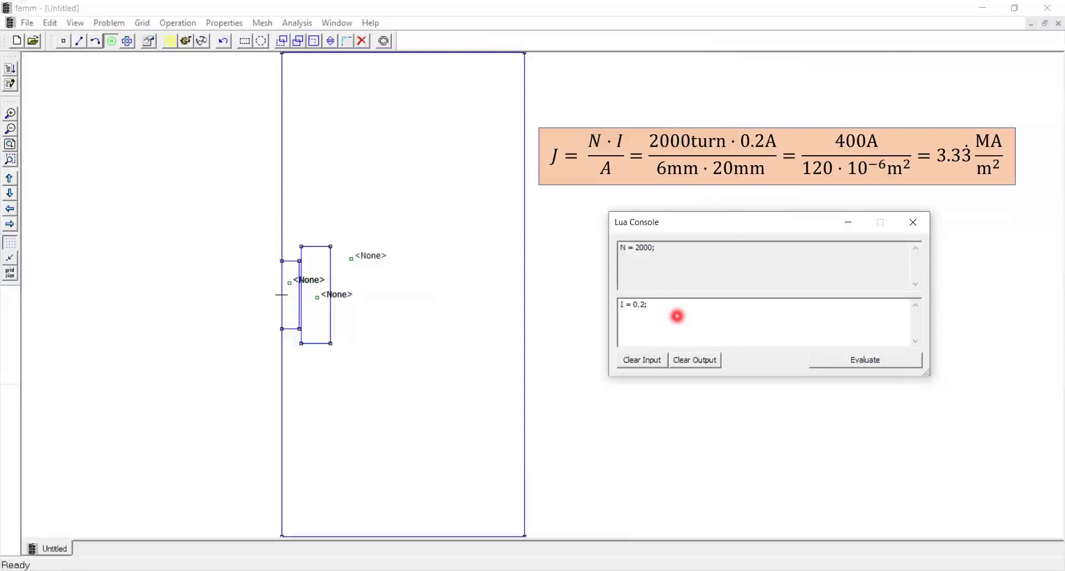
pyautogui.click(878, 361)
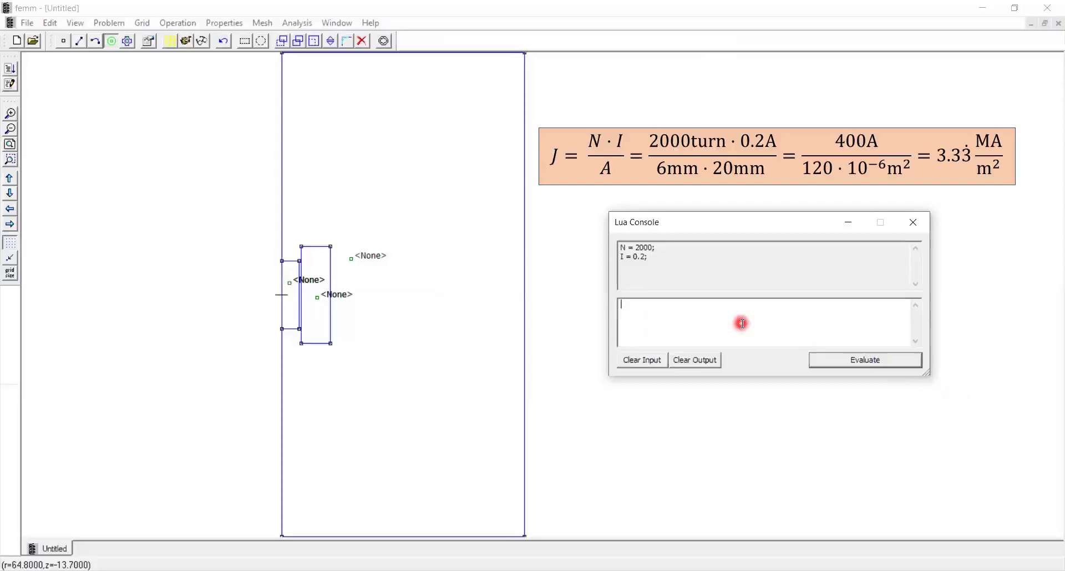
pyautogui.write('A = 6/1000*20/1000;')
pyautogui.click(836, 362)
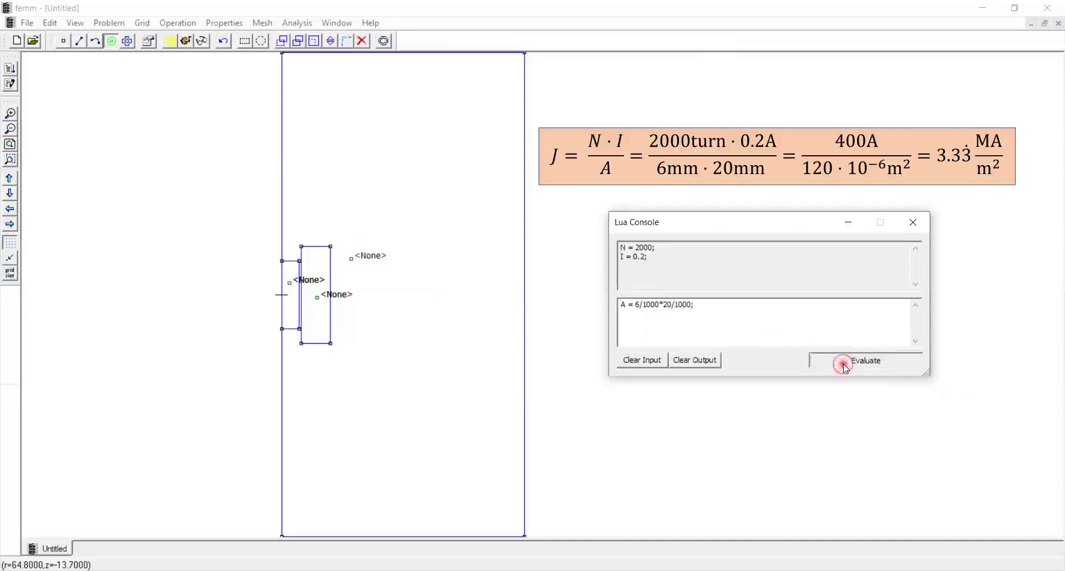
# - Compute J = N*I/A and print(J), giving 3333333.33333334
pyautogui.click(730, 325)
pyautogui.write('J = ')
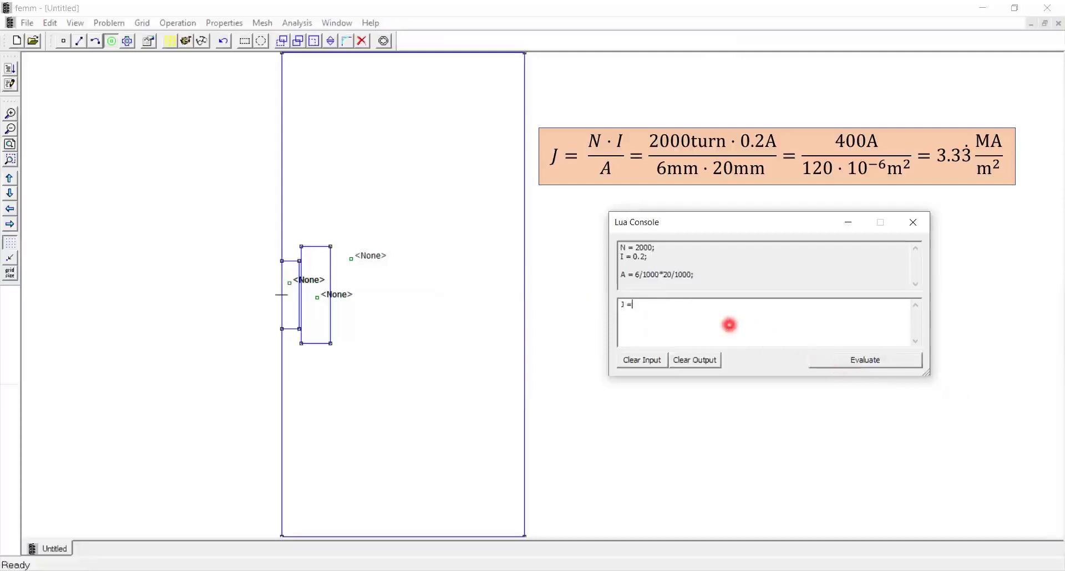
pyautogui.write('N*I/A;')
pyautogui.click(821, 363)
pyautogui.write('print(A')
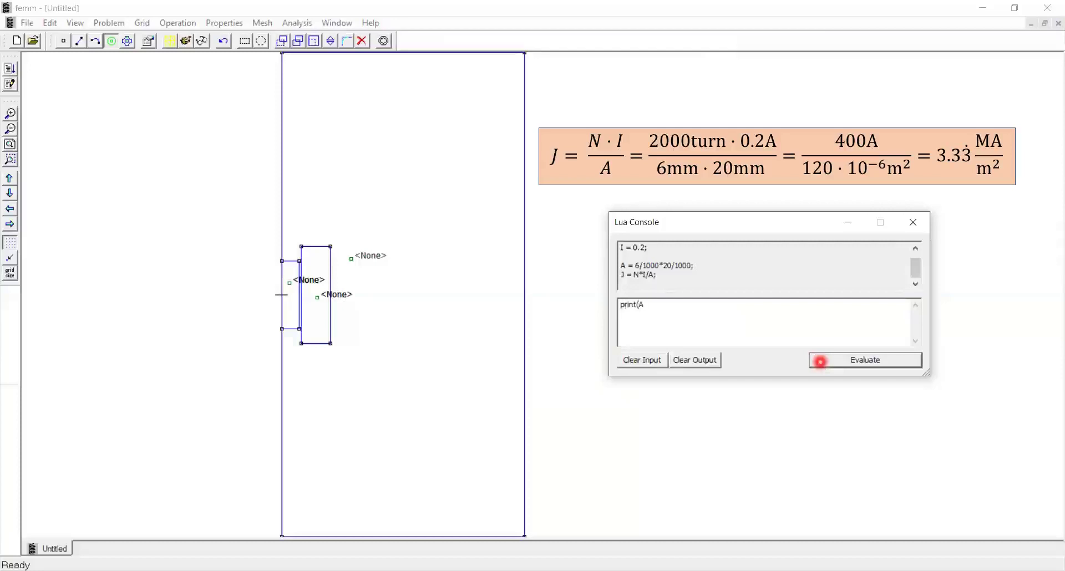
pyautogui.press('BackSpace')
pyautogui.write('J)')
pyautogui.click(819, 362)
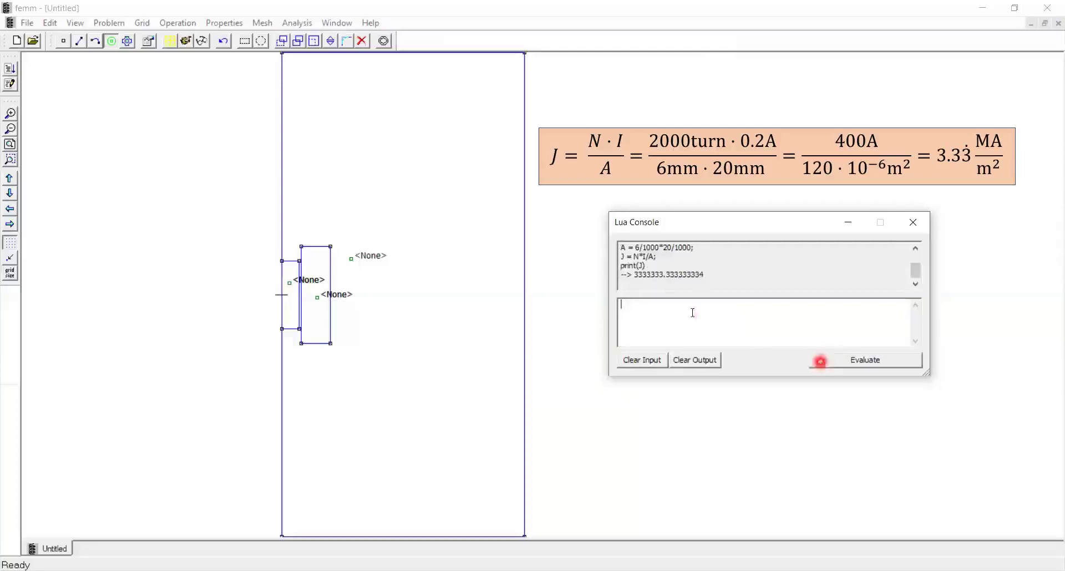
# - Copy the printed value 3333333.33333334 and close the Lua console
pyautogui.moveTo(707, 276); pyautogui.dragTo(638, 277)
pyautogui.click(637, 277)
pyautogui.doubleClick(635, 278)
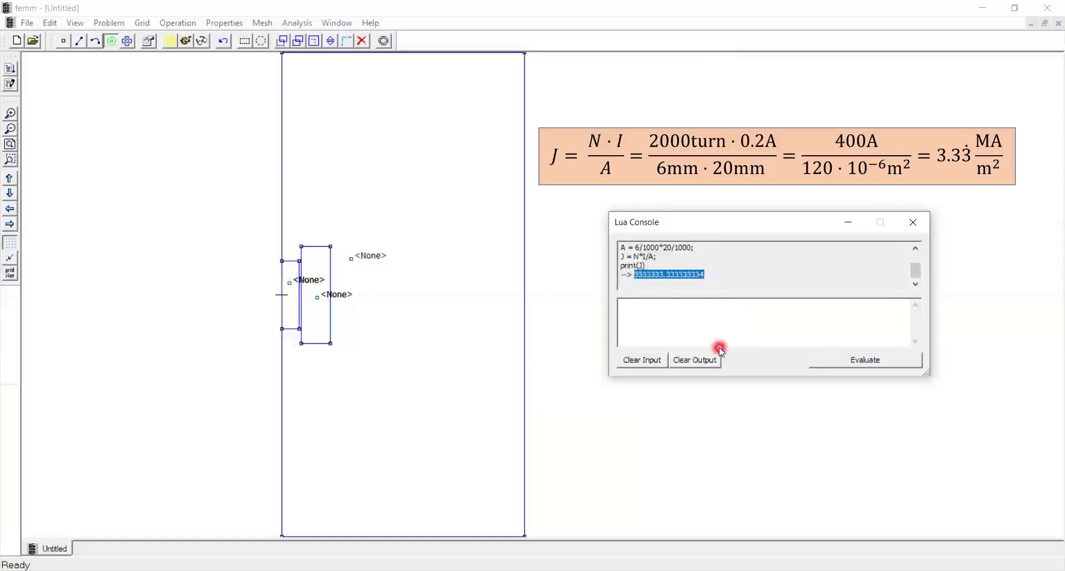
pyautogui.rightClick(670, 274)
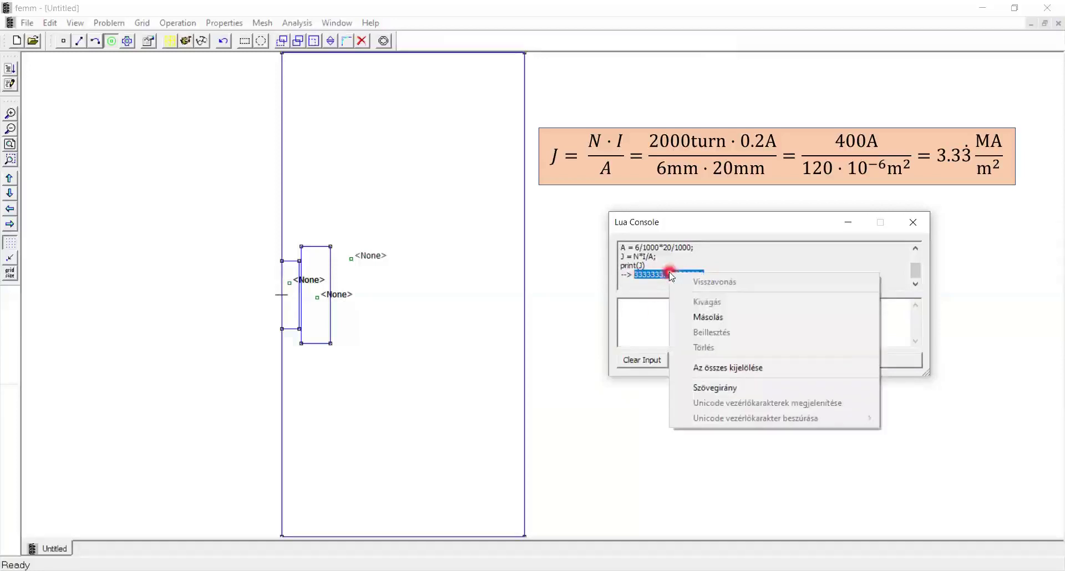
pyautogui.click(710, 317)
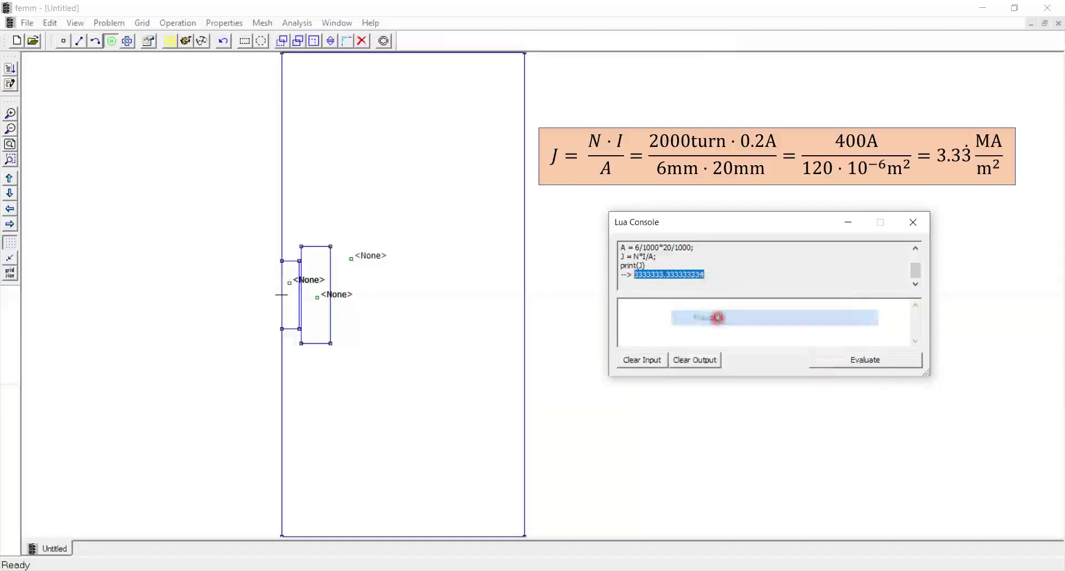
pyautogui.click(924, 225)
pyautogui.click(237, 23)
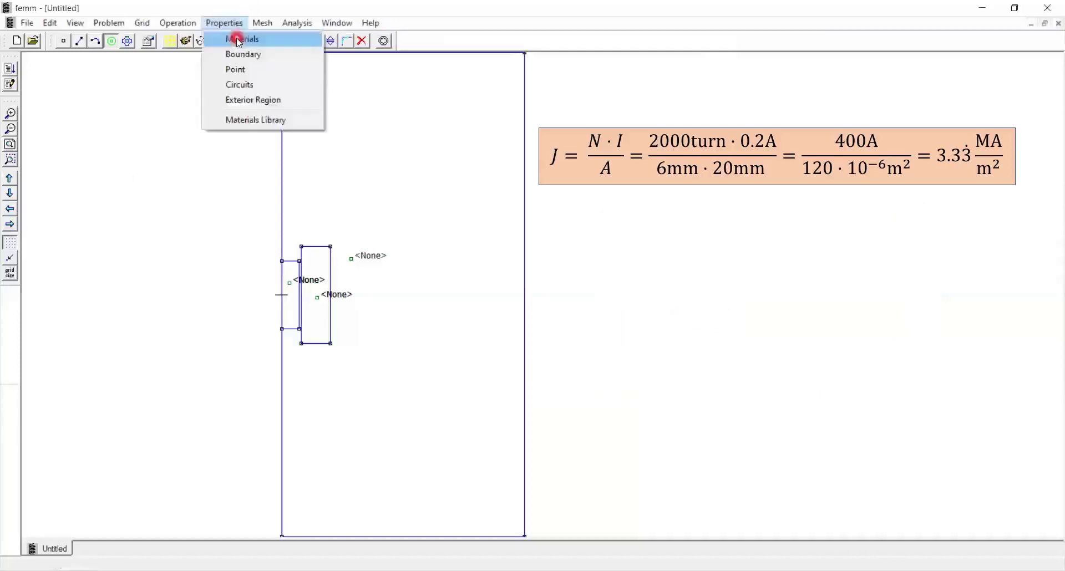
pyautogui.click(237, 40)
pyautogui.click(507, 267)
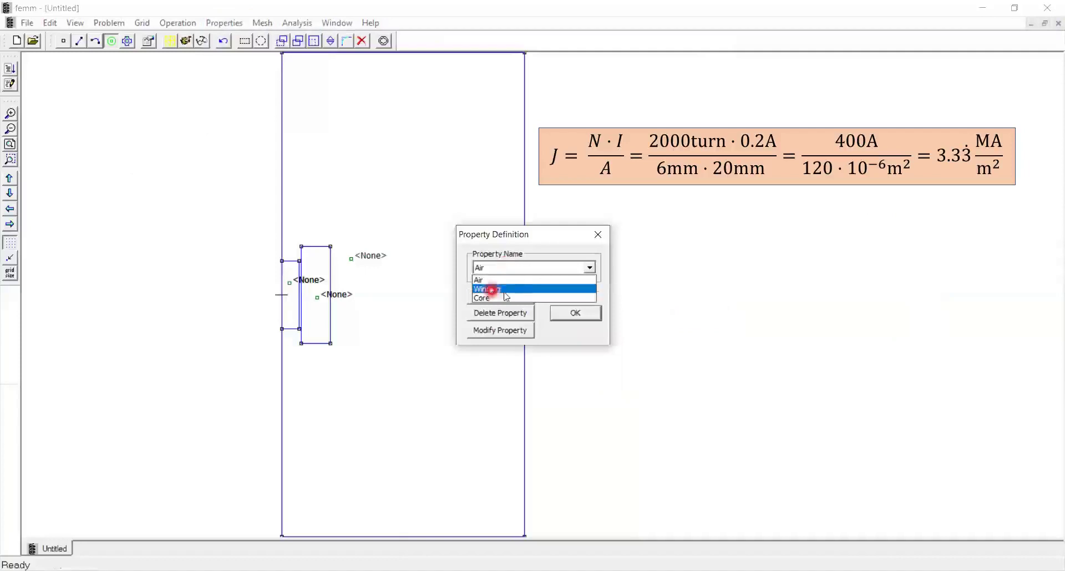
pyautogui.click(518, 289)
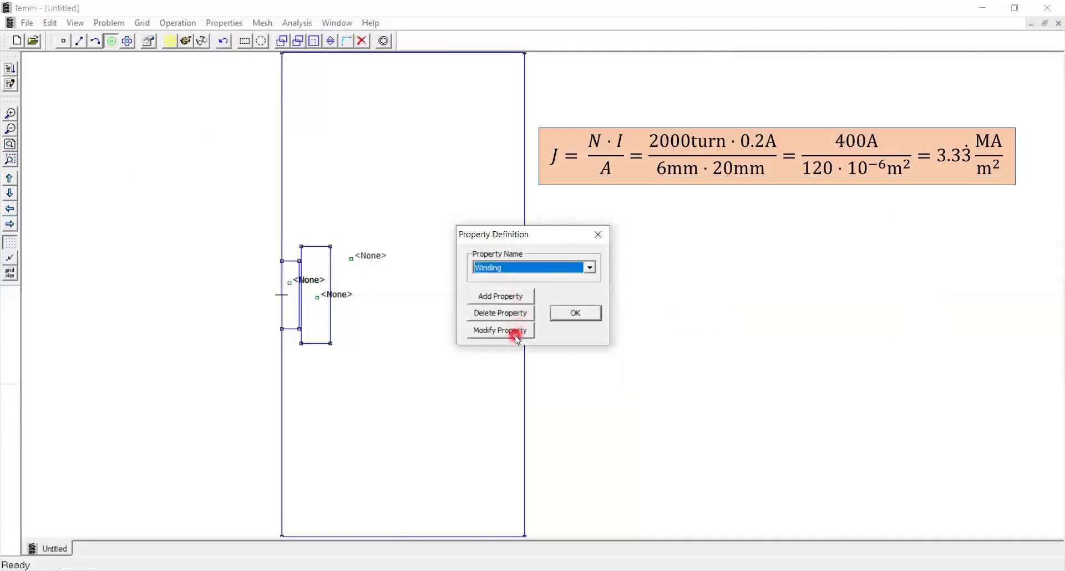
pyautogui.click(516, 333)
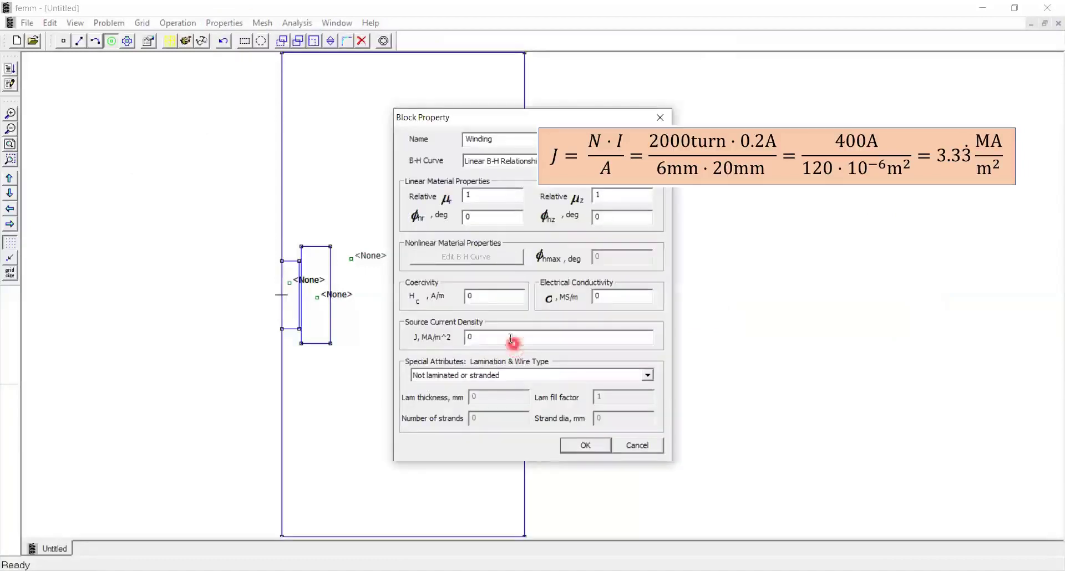
pyautogui.doubleClick(510, 338)
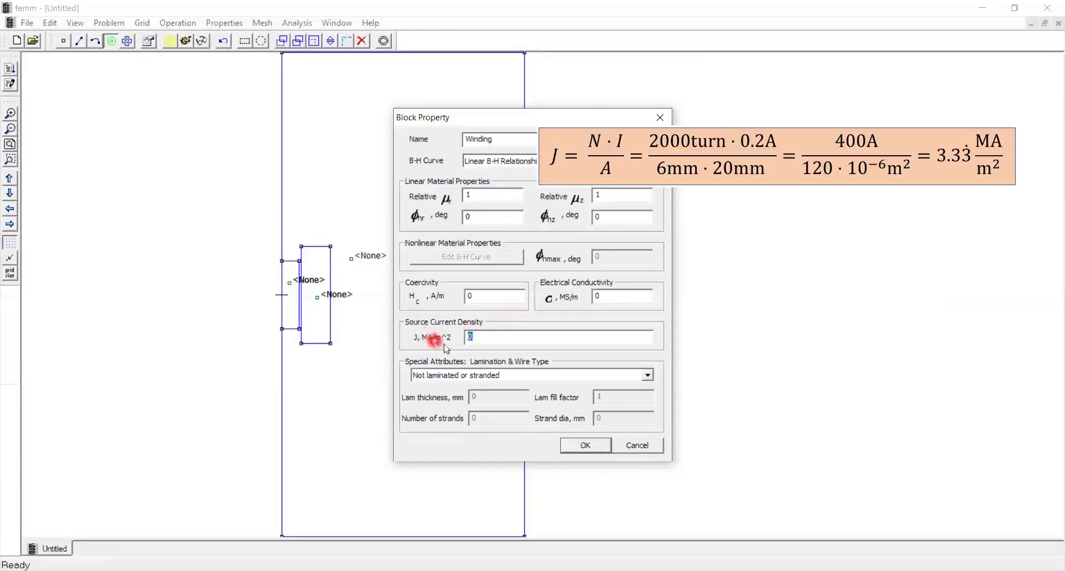
pyautogui.click(659, 117)
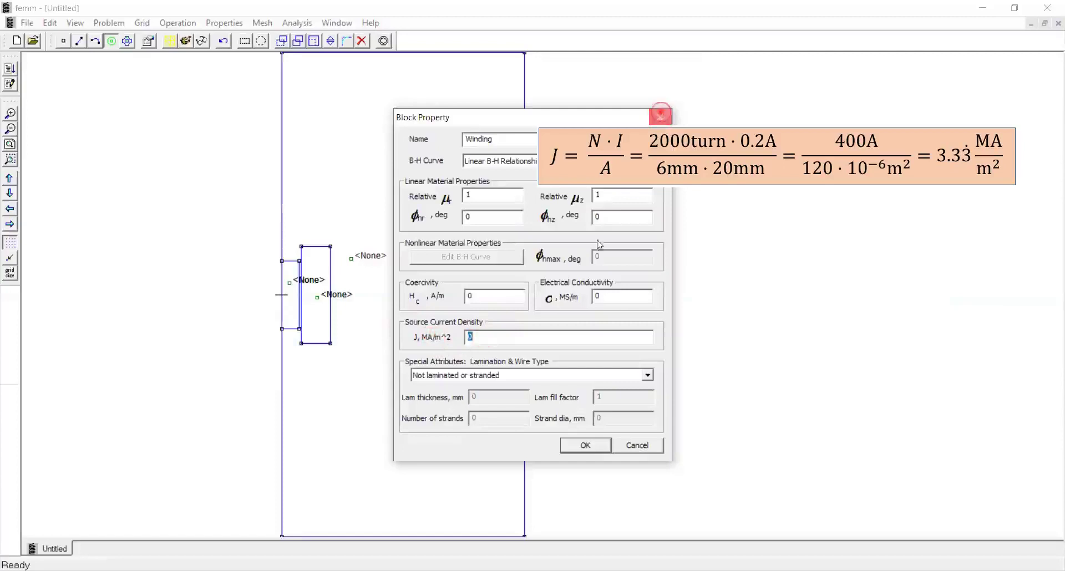
pyautogui.click(598, 243)
# - Evaluate print(J/1e6) in the Lua console, giving 3.333333333333334, and select the result
pyautogui.click(10, 85)
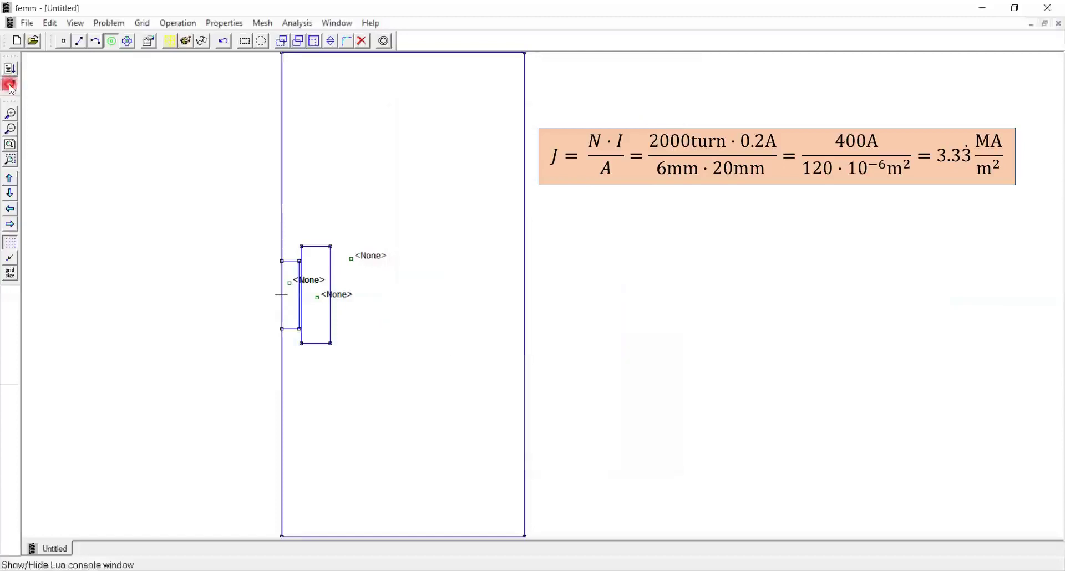
pyautogui.click(624, 313)
pyautogui.click(691, 325)
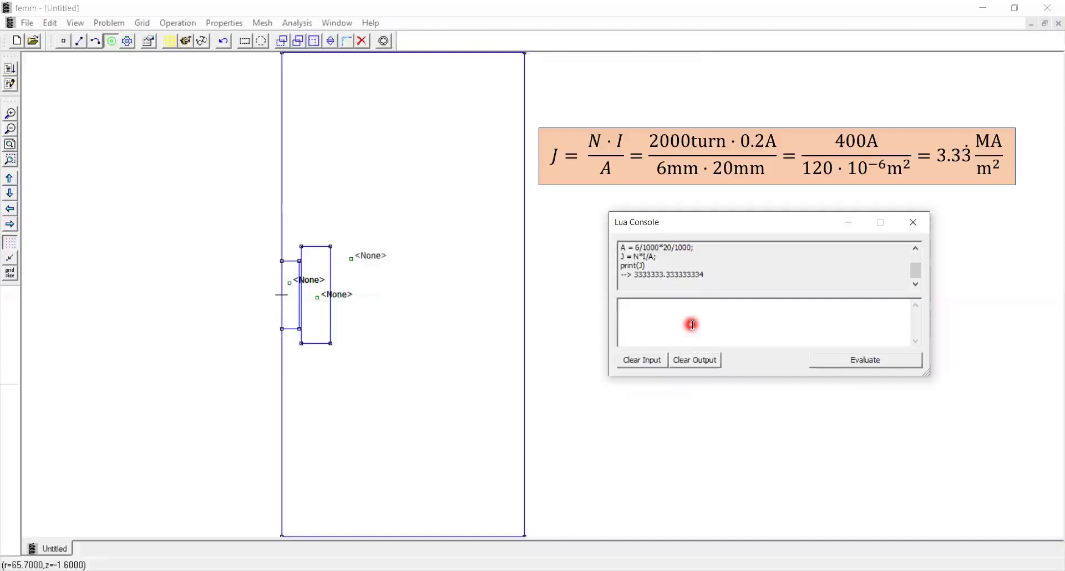
pyautogui.write('print(J/1e6)')
pyautogui.click(863, 360)
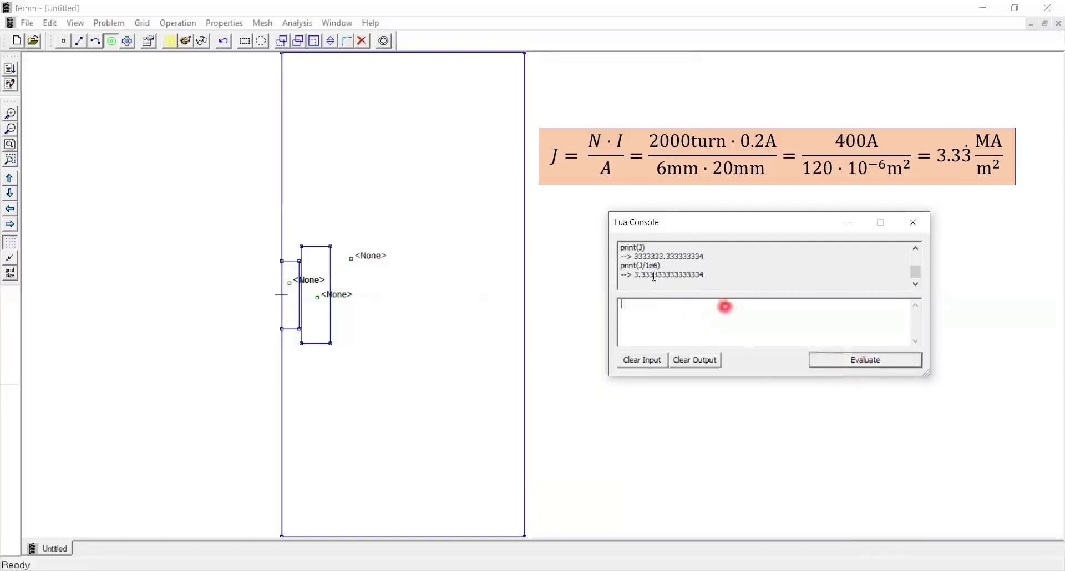
pyautogui.moveTo(710, 275); pyautogui.dragTo(634, 275)
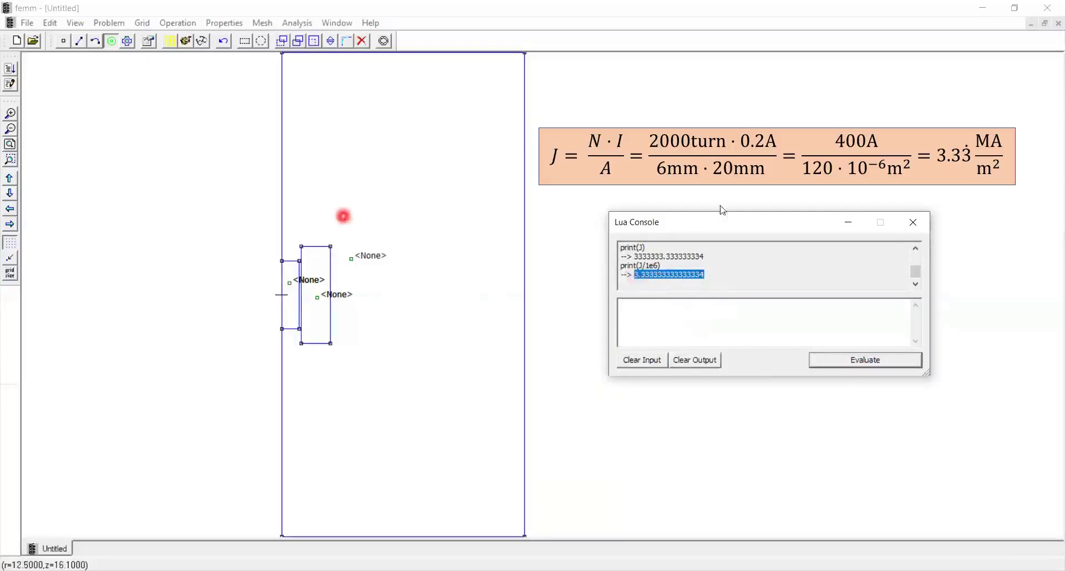
pyautogui.click(912, 221)
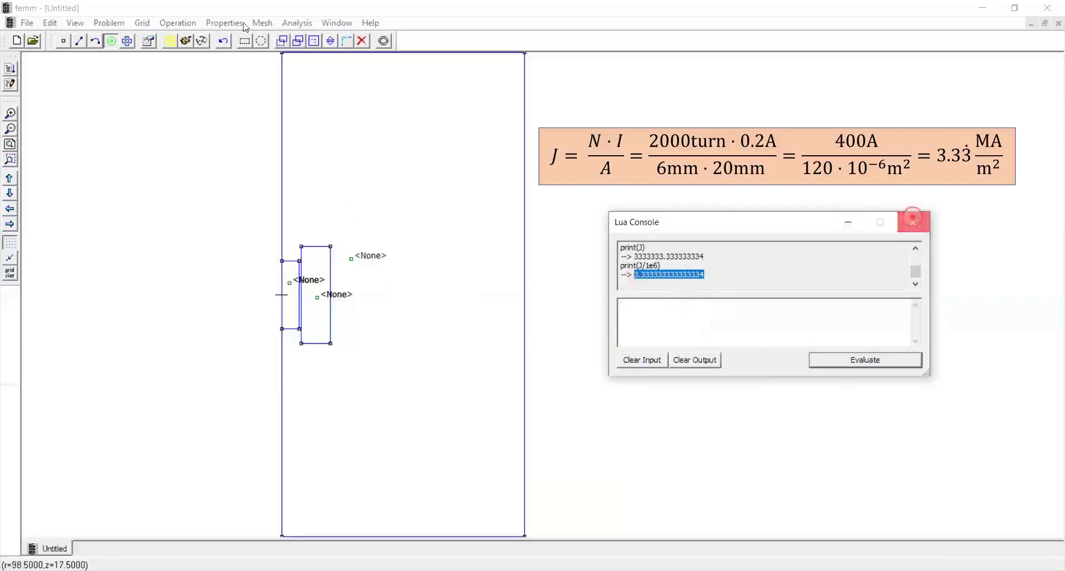
pyautogui.click(244, 24)
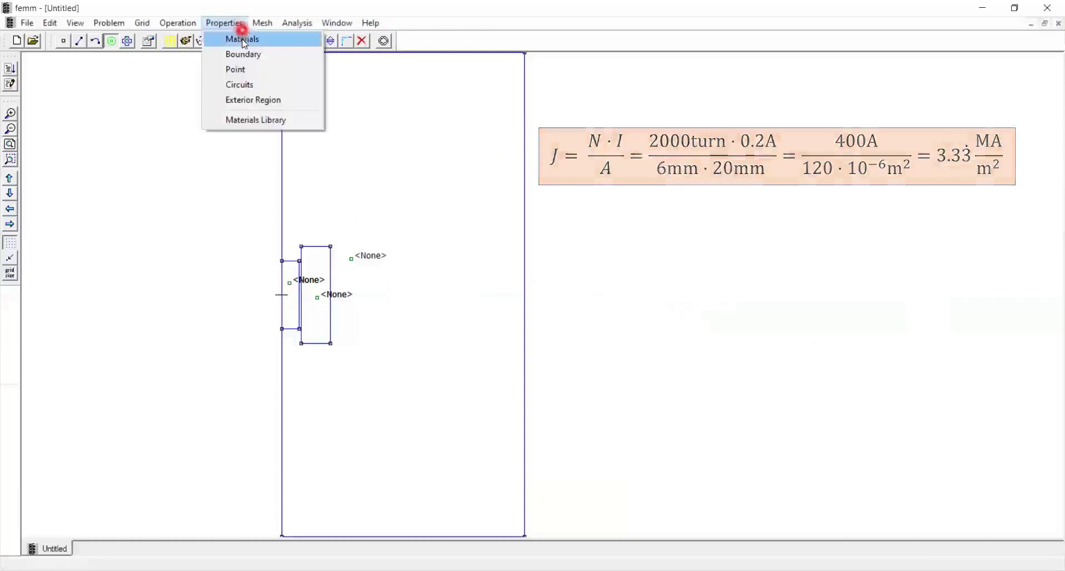
# - Paste 3.333333333333334 as the Winding material's source current density J (MA/m²)
pyautogui.click(242, 39)
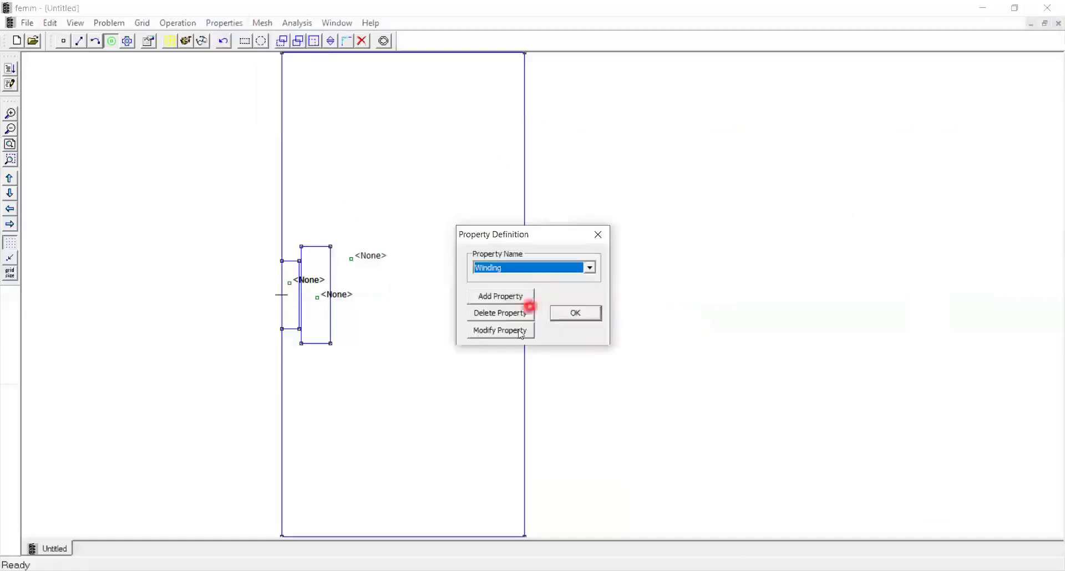
pyautogui.click(519, 331)
pyautogui.doubleClick(548, 342)
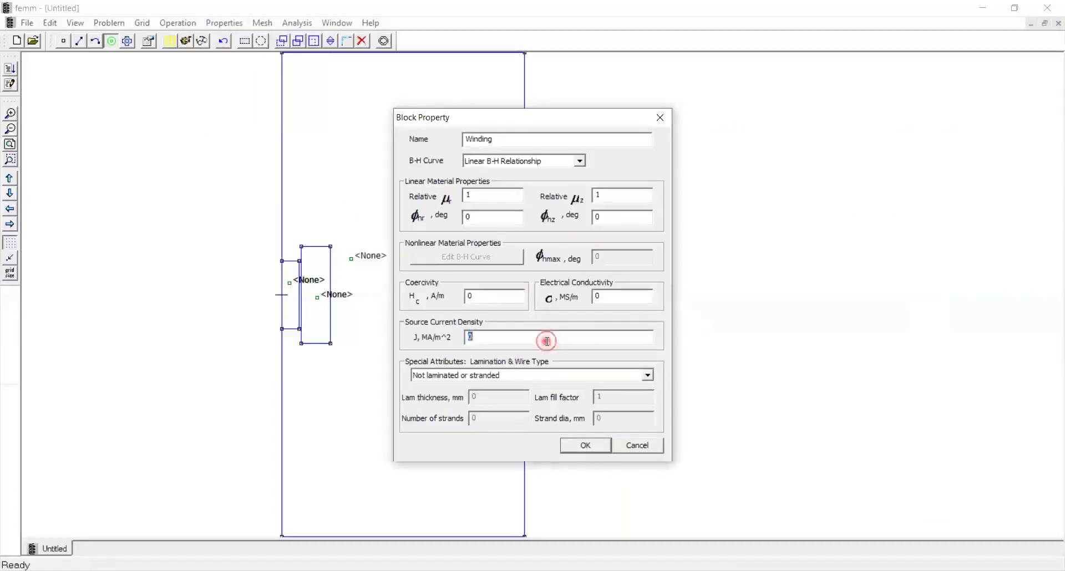
pyautogui.hotkey('ctrl', 'v')
pyautogui.click(583, 447)
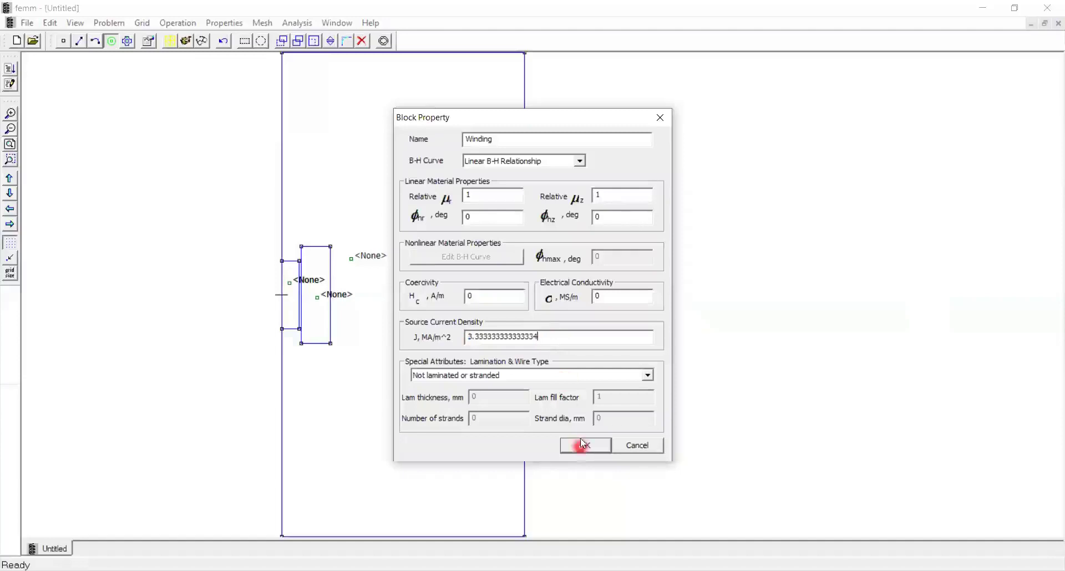
pyautogui.click(581, 316)
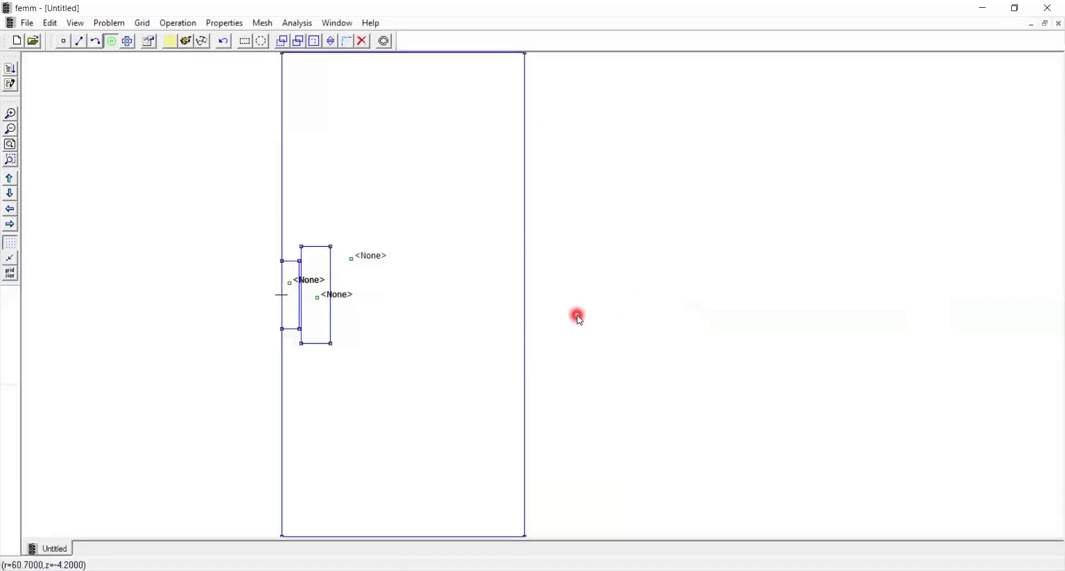
# - Add a Prescribed A boundary condition named Dirichlet with A0, A1, A2 and phase zero
pyautogui.click(232, 23)
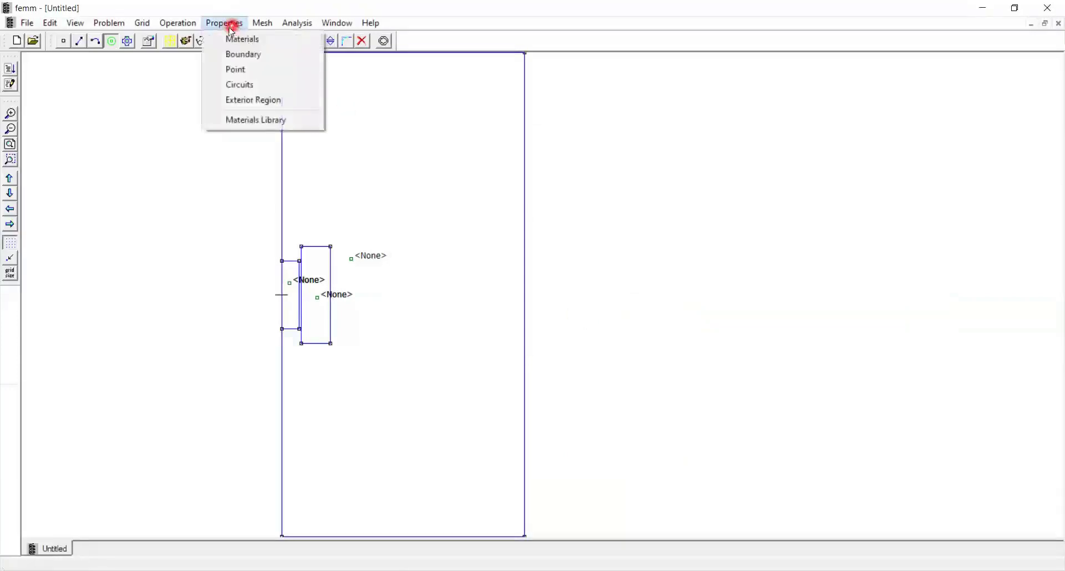
pyautogui.click(259, 55)
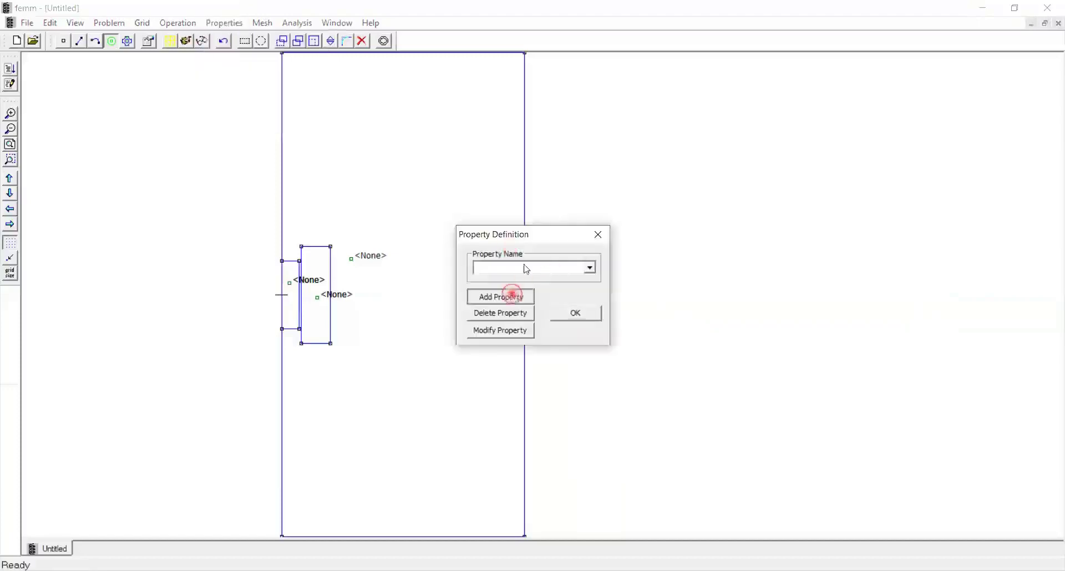
pyautogui.click(515, 294)
pyautogui.moveTo(511, 191); pyautogui.dragTo(417, 190)
pyautogui.write('Di')
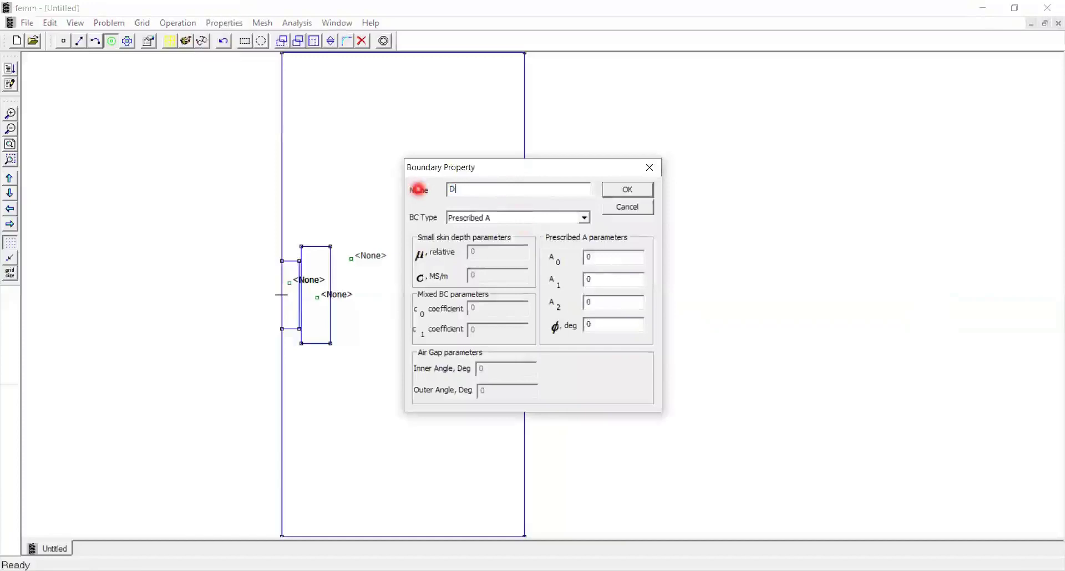
pyautogui.write('richlet')
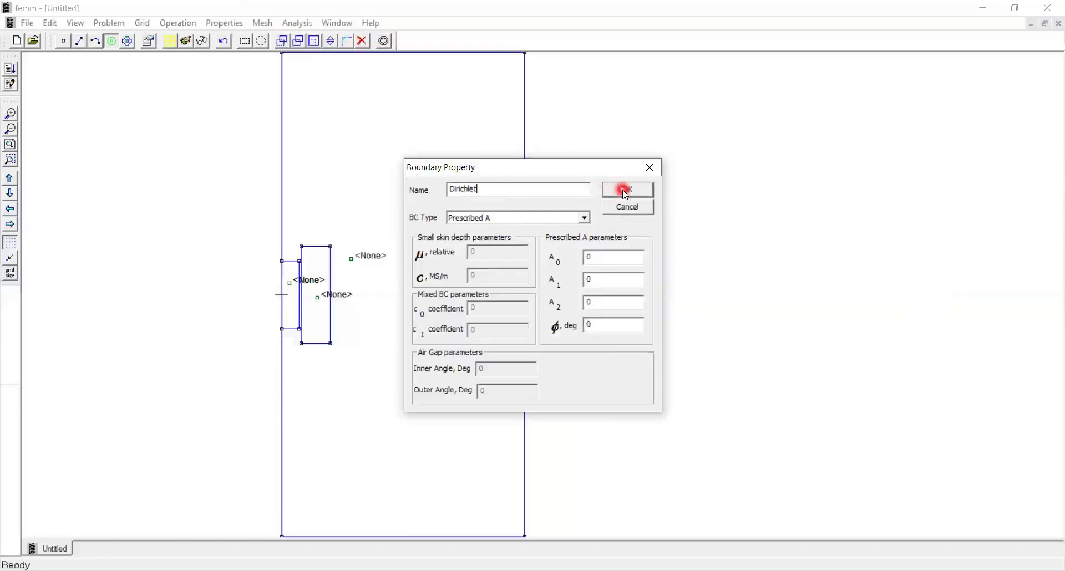
pyautogui.click(625, 192)
pyautogui.click(582, 315)
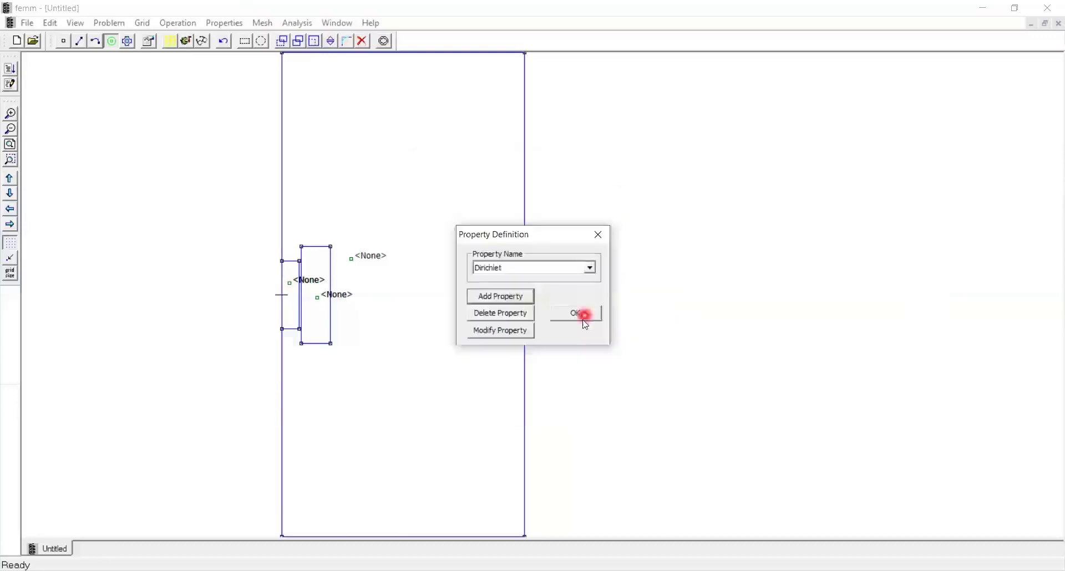
# - Assign Core to the block label inside the core, keeping automatic mesh sizing
pyautogui.click(240, 76)
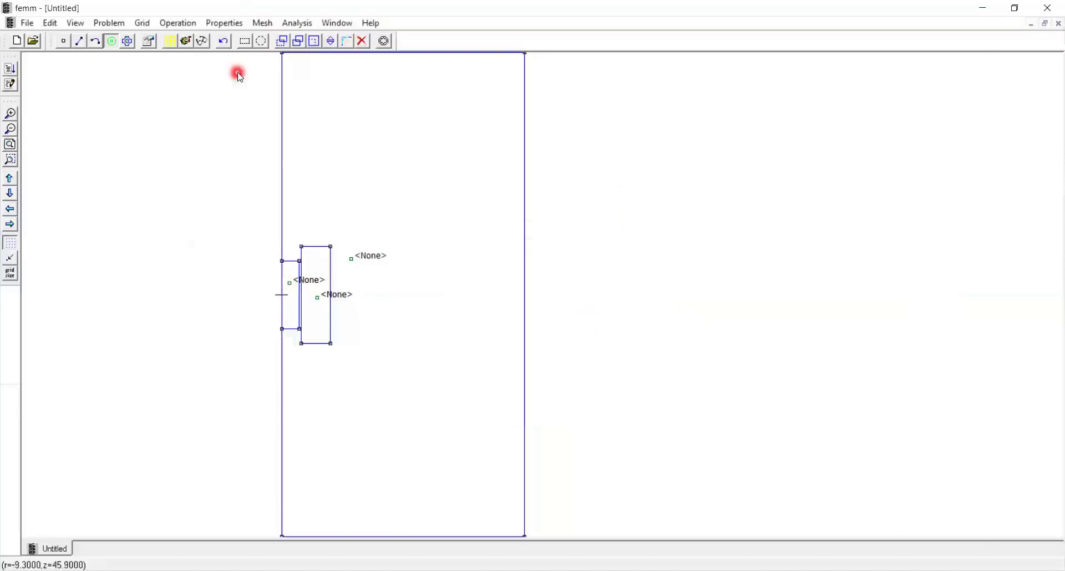
pyautogui.click(290, 283)
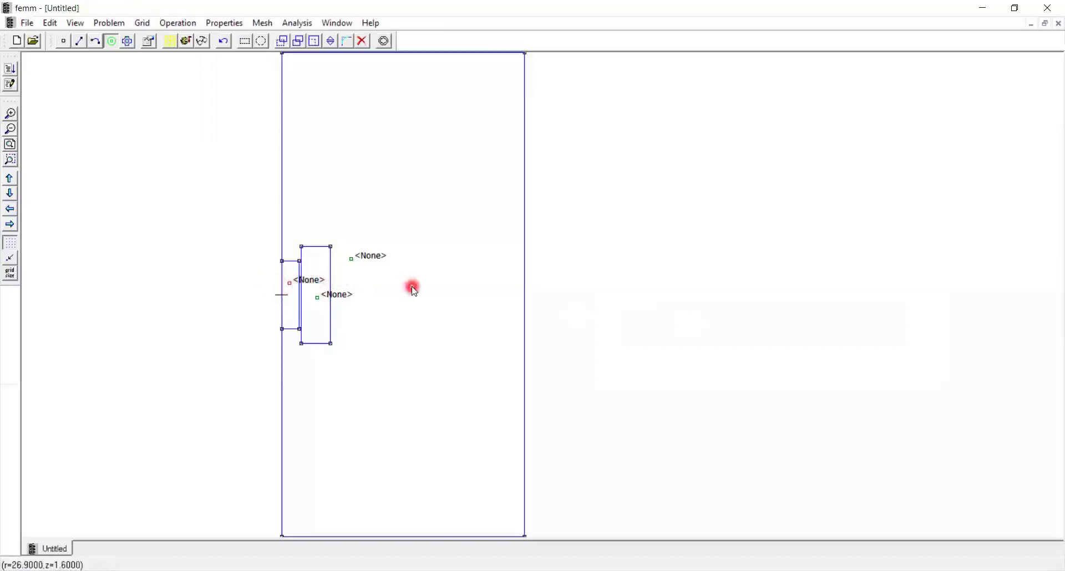
pyautogui.press('space')
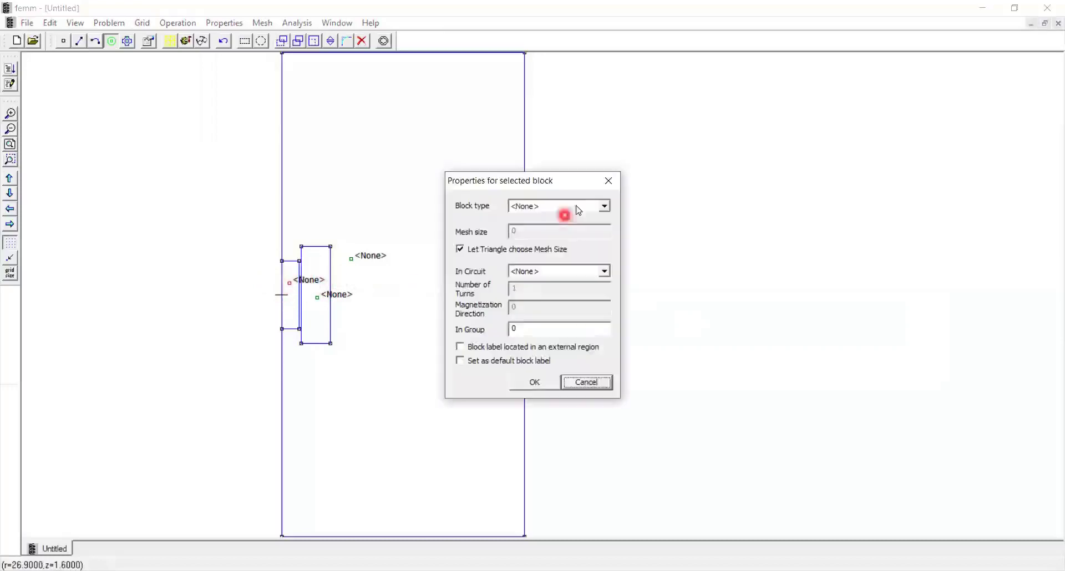
pyautogui.click(576, 206)
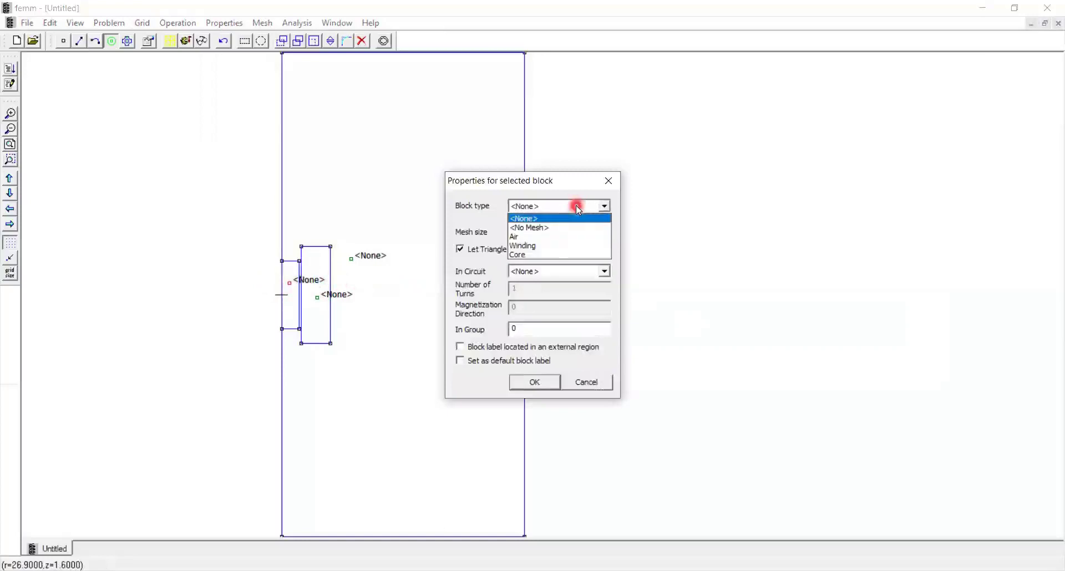
pyautogui.click(541, 256)
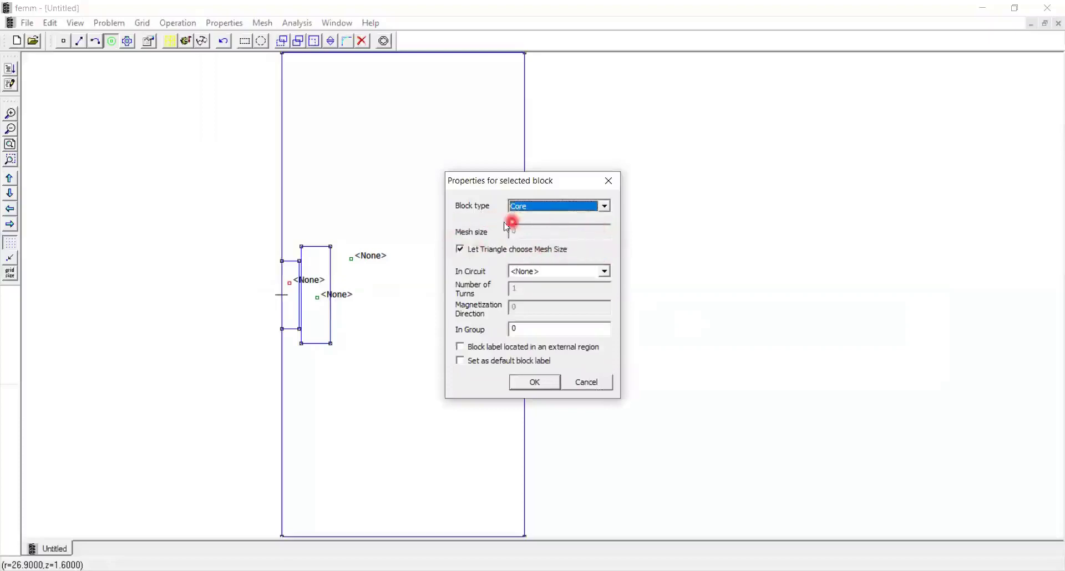
pyautogui.click(531, 251)
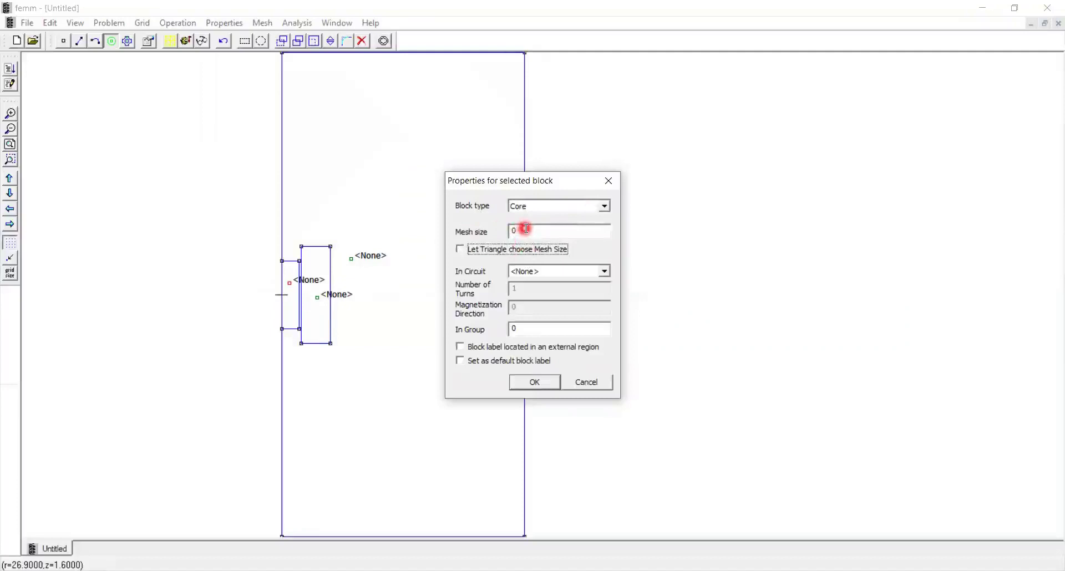
pyautogui.click(503, 250)
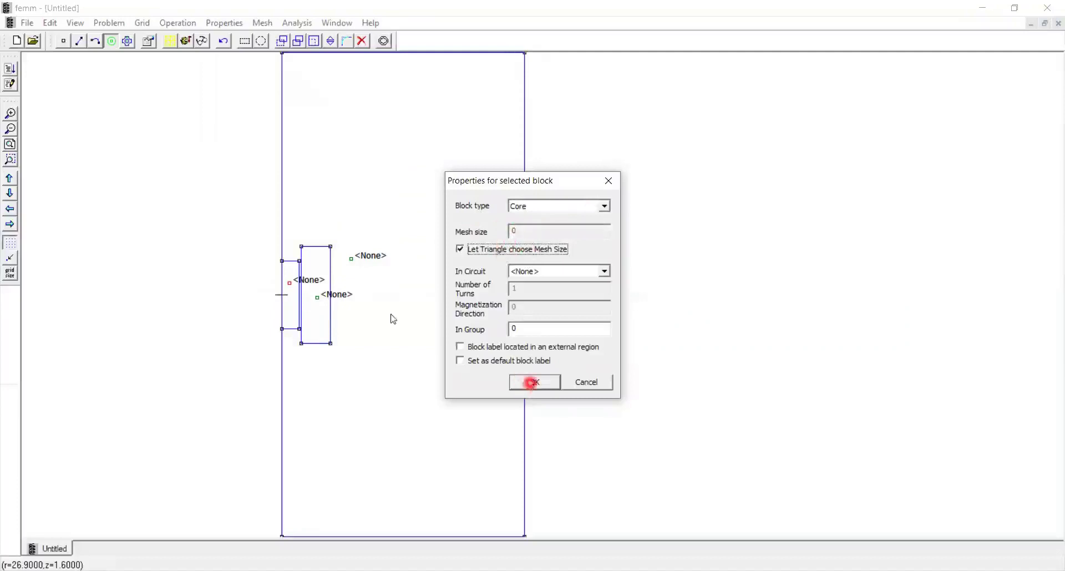
pyautogui.click(530, 383)
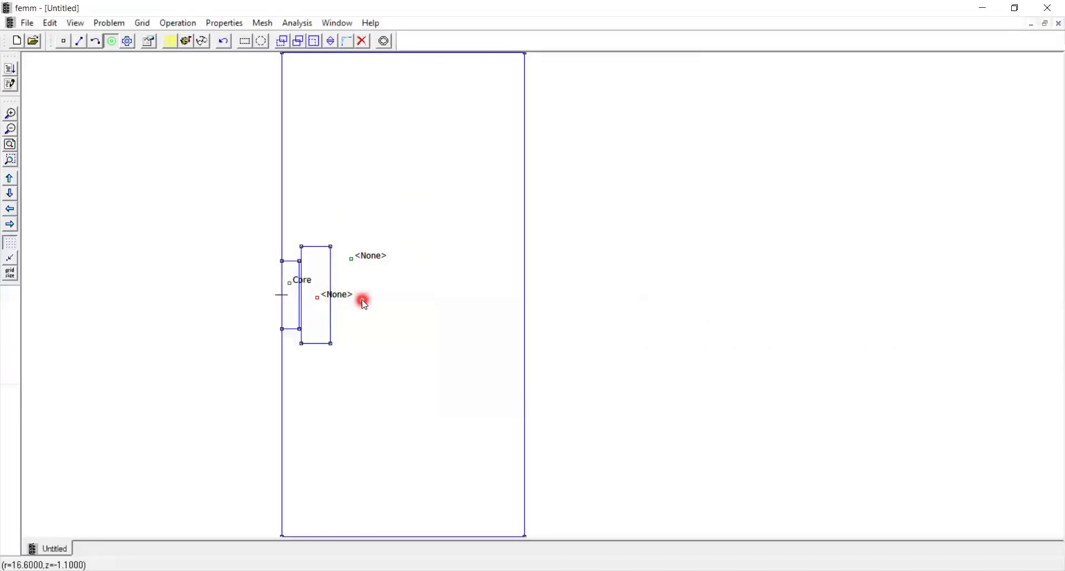
# - Assign Winding to the middle block label in the coil rectangle
pyautogui.press('space')
pyautogui.click(531, 207)
pyautogui.click(536, 245)
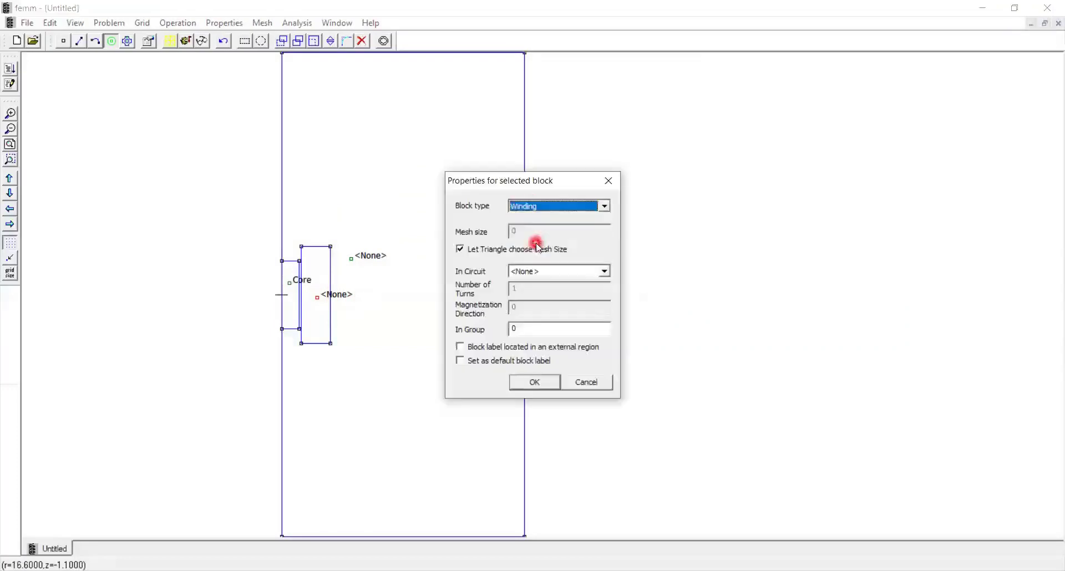
pyautogui.click(551, 386)
# - Assign Air to the upper-right block label in the surroundings
pyautogui.click(372, 257)
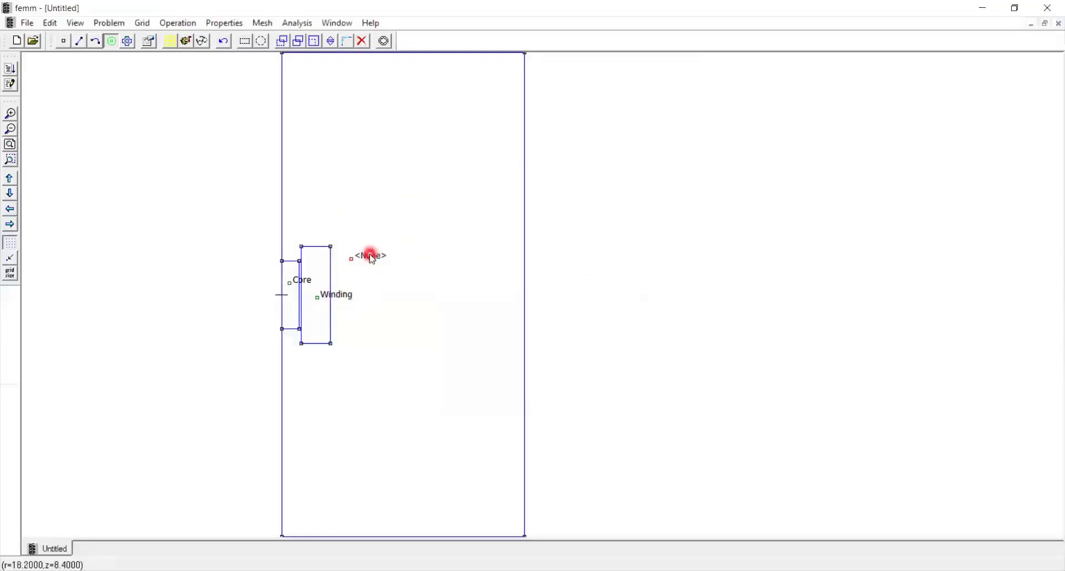
pyautogui.press('space')
pyautogui.click(542, 207)
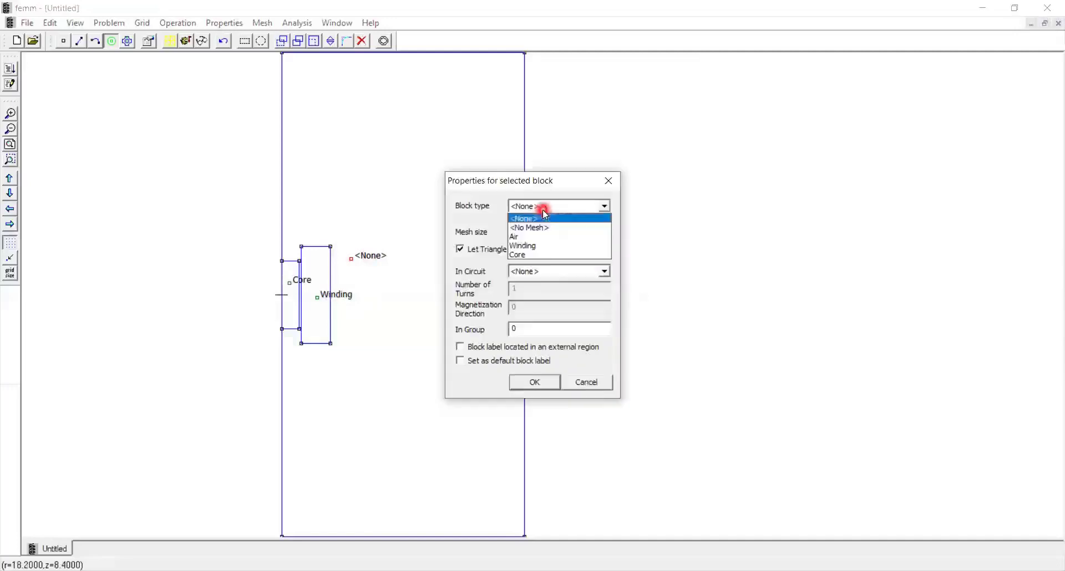
pyautogui.click(544, 242)
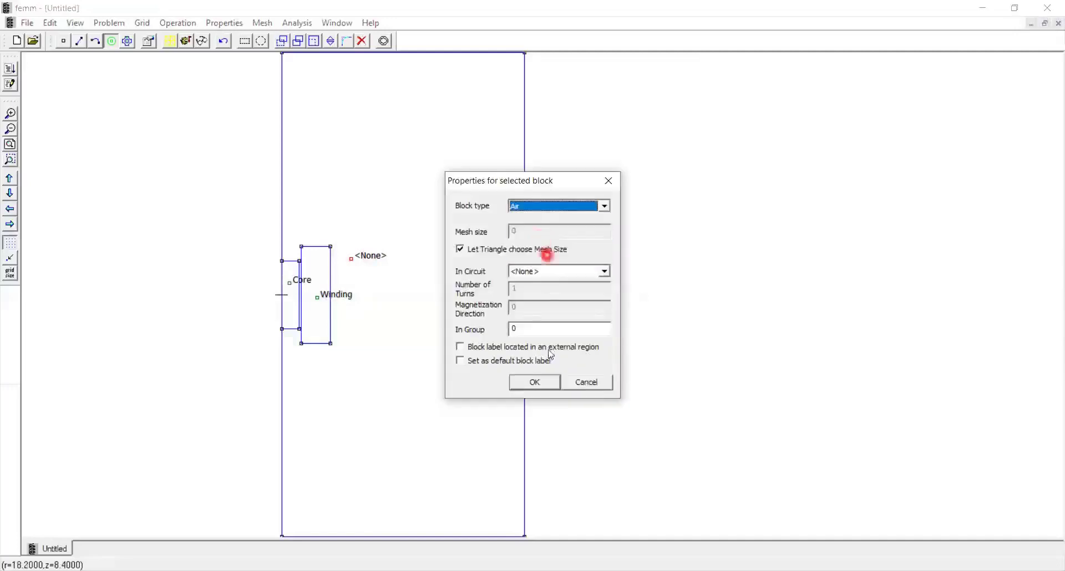
pyautogui.click(543, 382)
# - Zoom out and select the six edges of the outer solution region
pyautogui.click(10, 129)
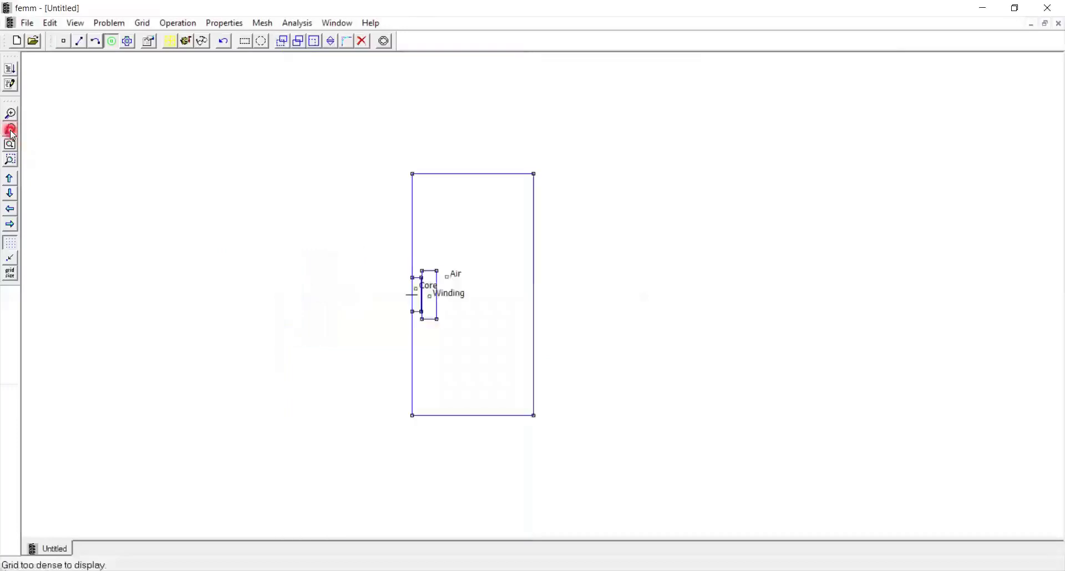
pyautogui.click(61, 130)
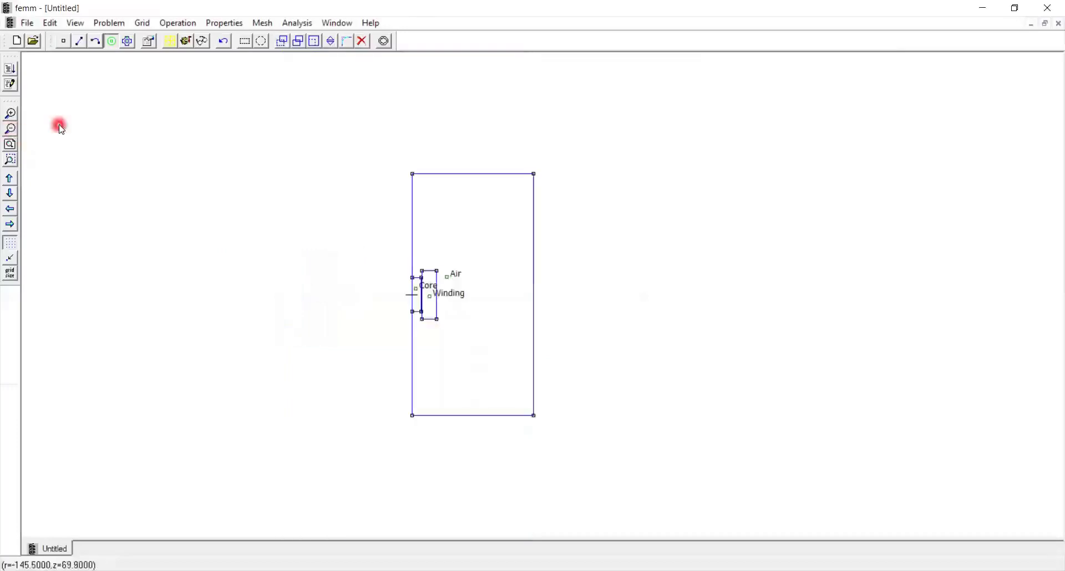
pyautogui.click(81, 42)
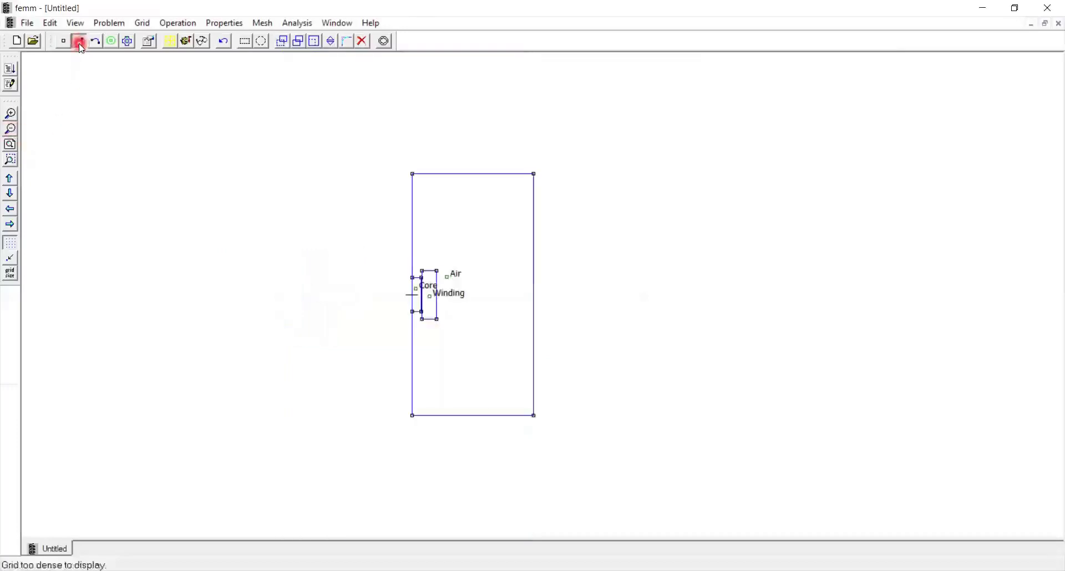
pyautogui.click(415, 212)
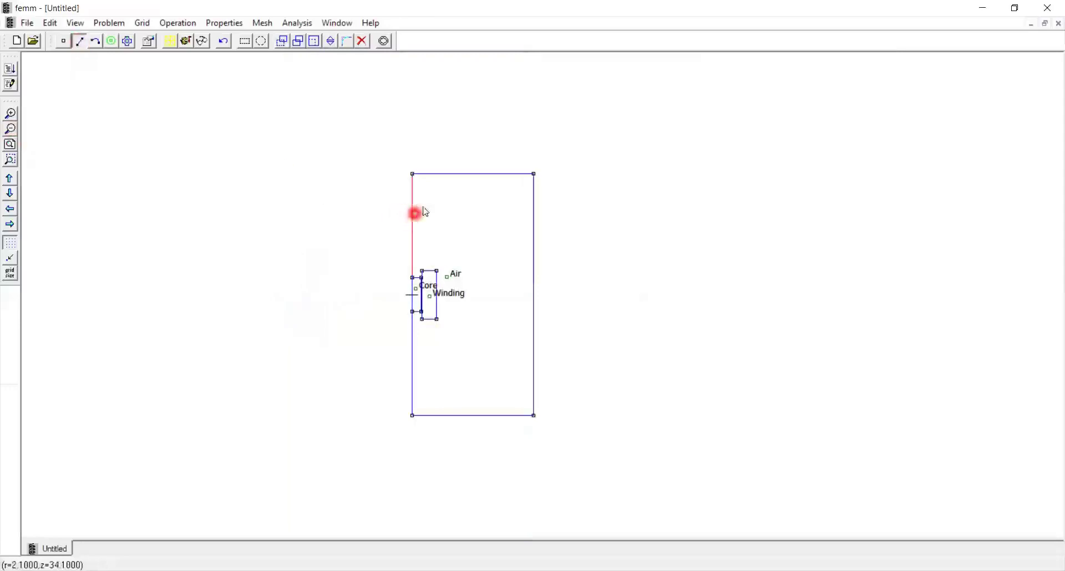
pyautogui.click(440, 180)
pyautogui.click(531, 207)
pyautogui.click(488, 409)
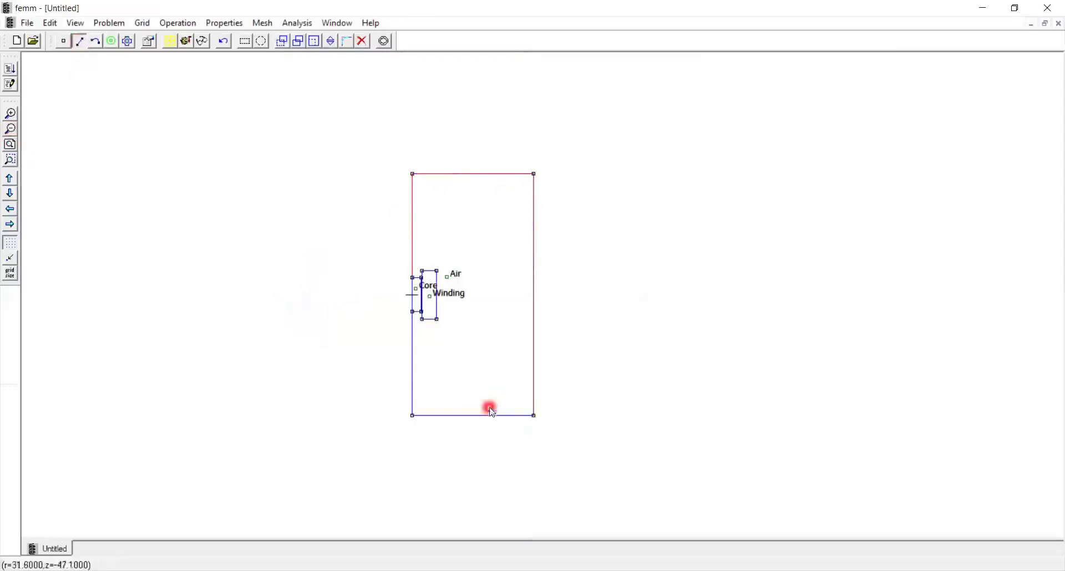
pyautogui.click(411, 370)
pyautogui.click(412, 297)
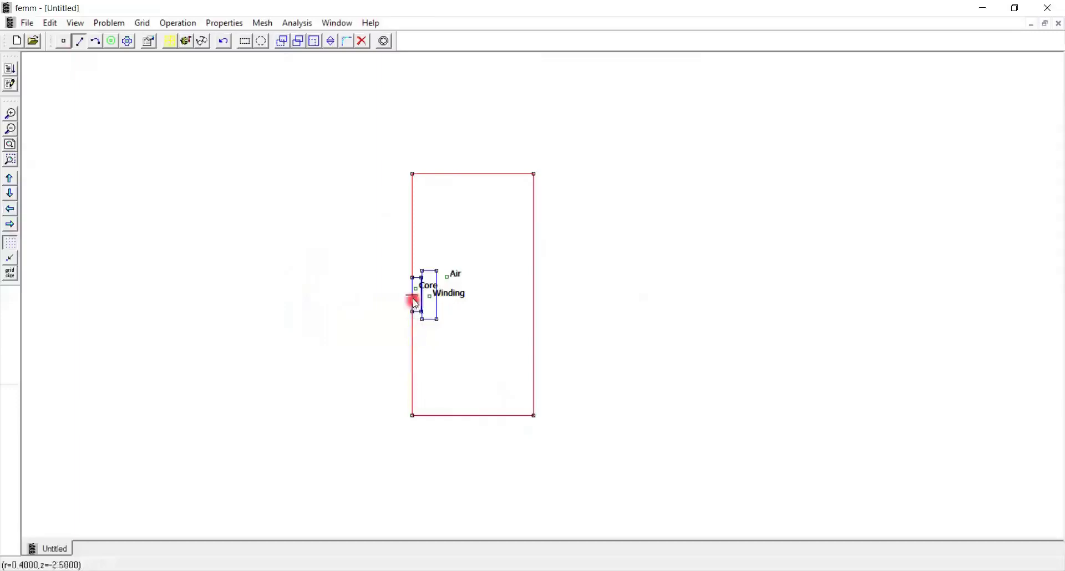
# - Assign the Dirichlet boundary condition to the selected outer edges
pyautogui.press('space')
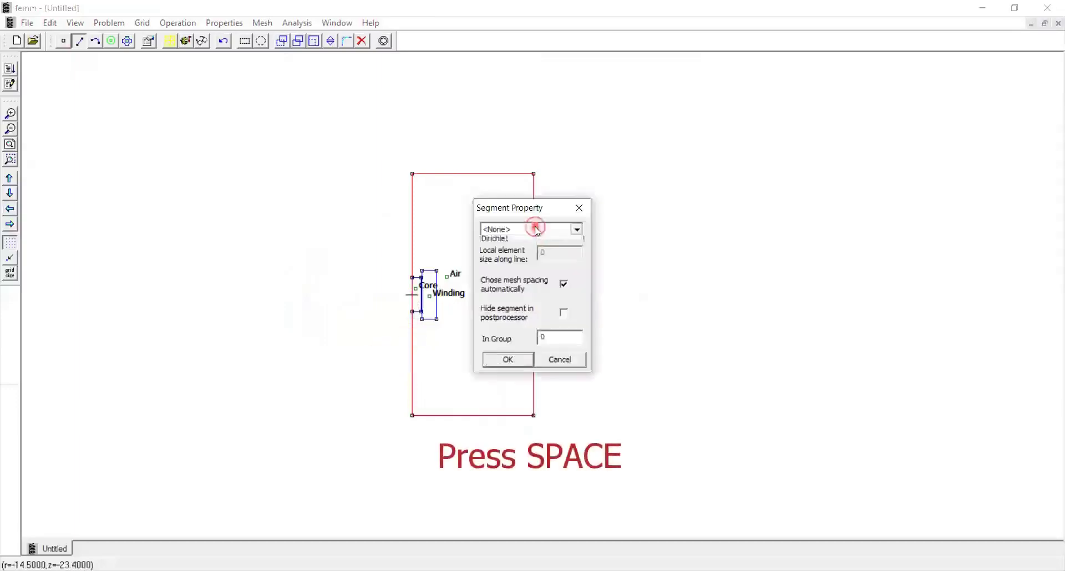
pyautogui.click(535, 229)
pyautogui.click(533, 250)
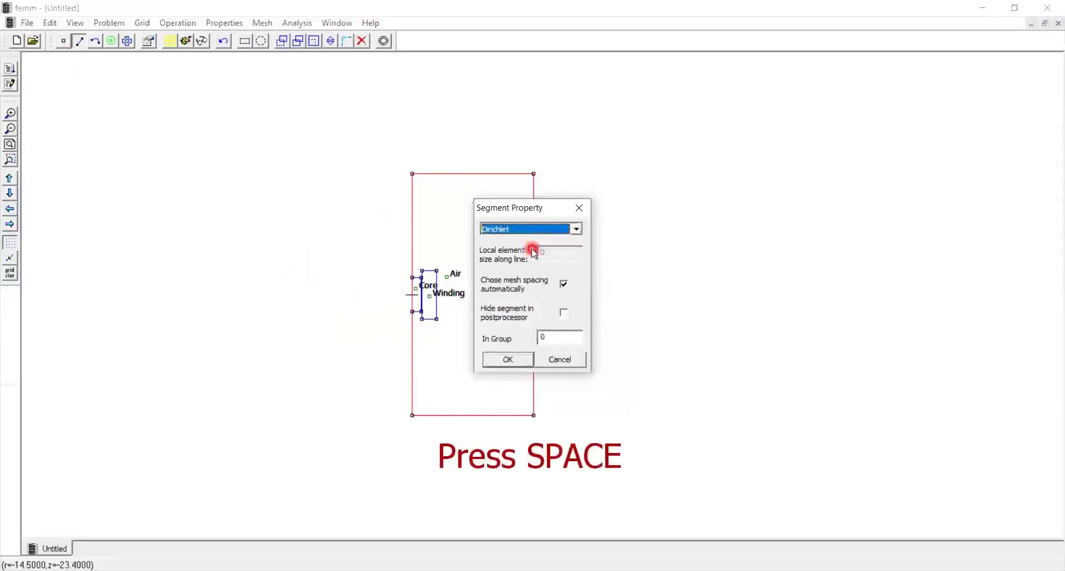
pyautogui.click(519, 362)
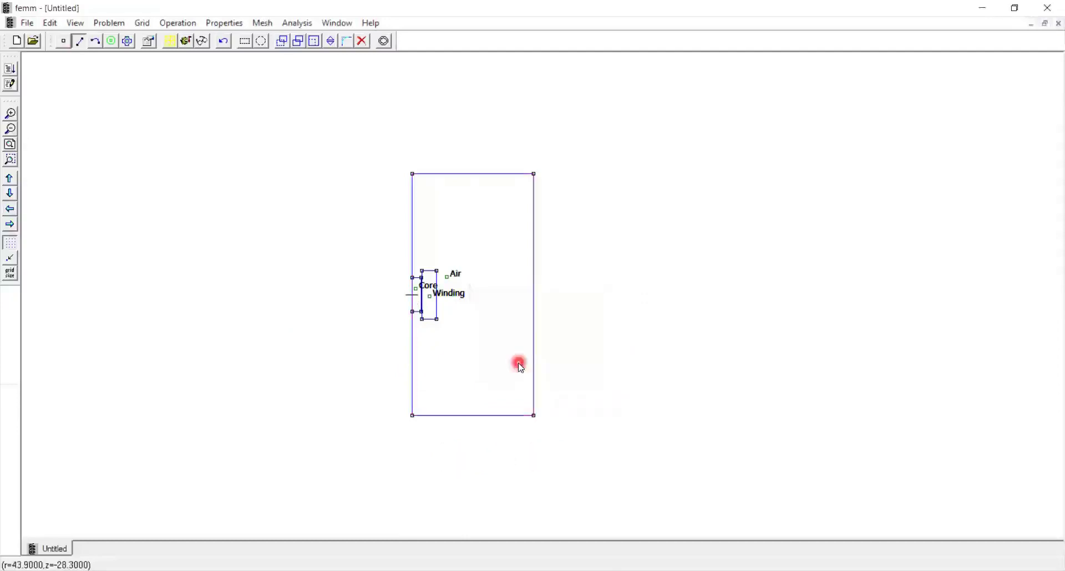
pyautogui.click(27, 23)
pyautogui.click(62, 90)
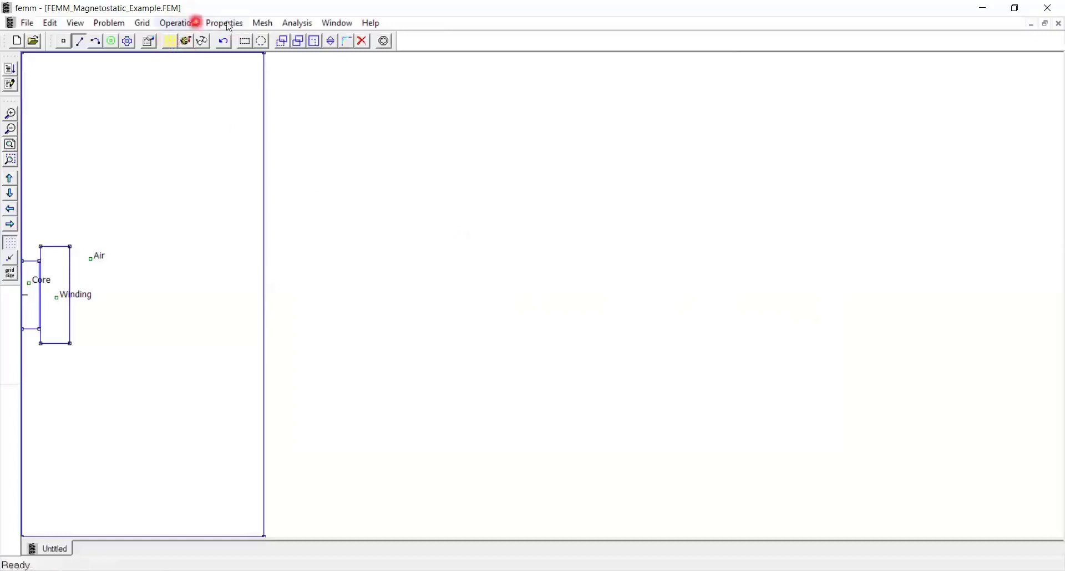
# - Generate the triangular mesh of 4216 nodes and dismiss the node-count message
pyautogui.click(263, 23)
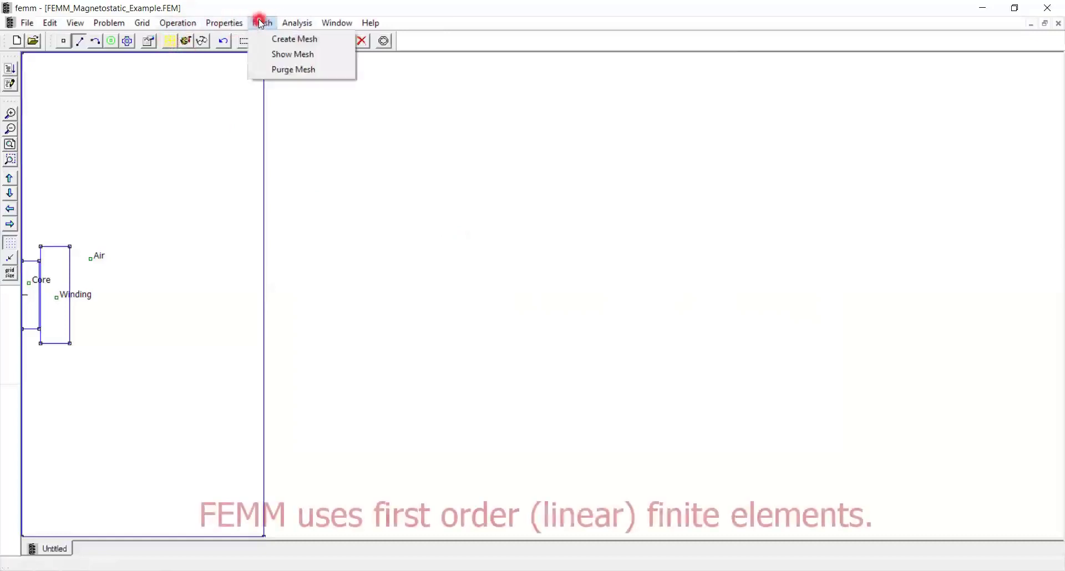
pyautogui.click(279, 40)
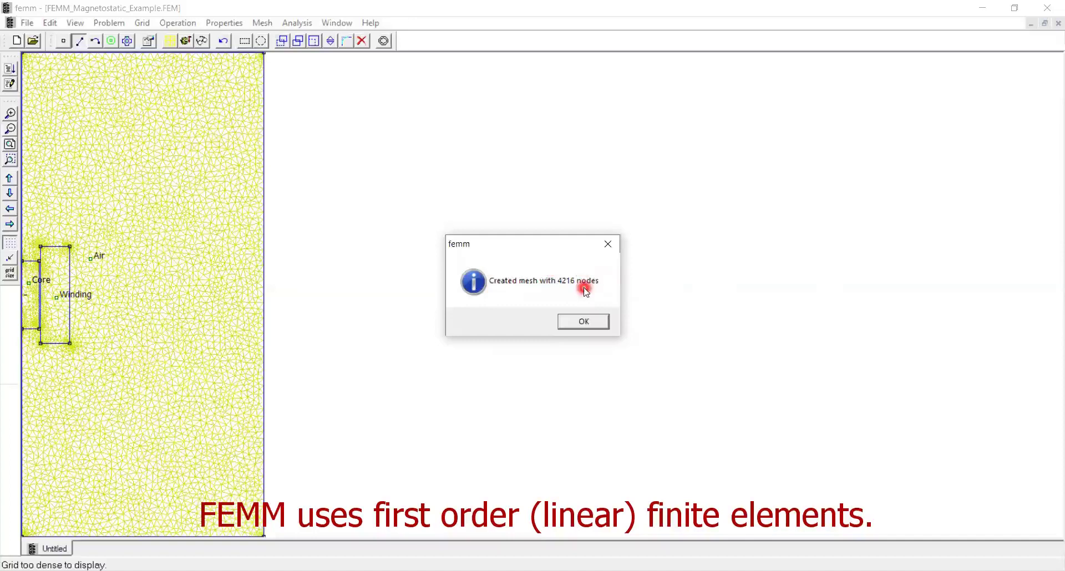
pyautogui.click(608, 244)
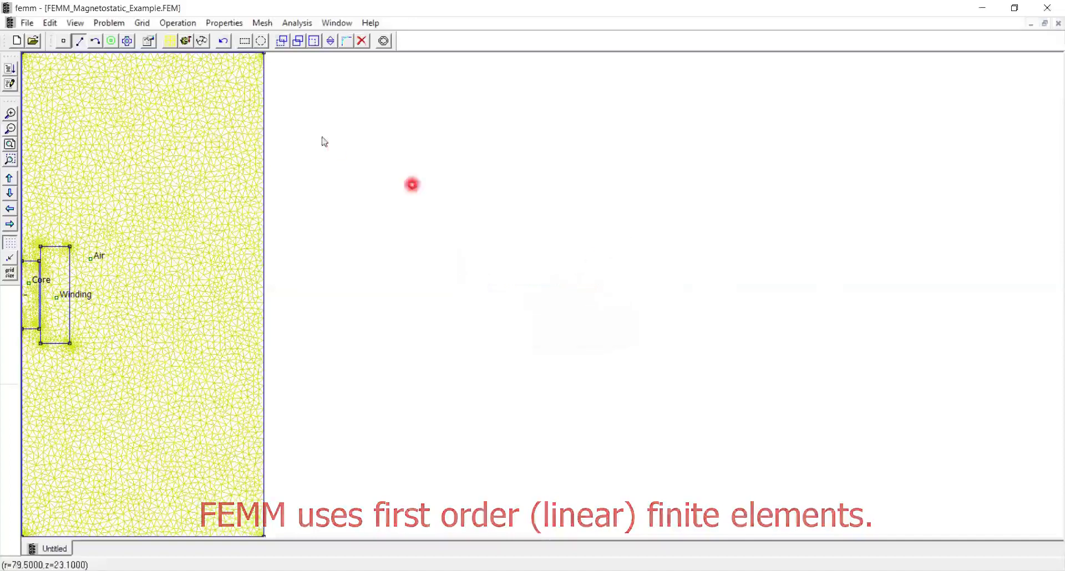
# - Run the magnetostatic analysis and load FEMM_Magnetostatic_Example.ans with its flux lines
pyautogui.click(289, 24)
pyautogui.click(298, 39)
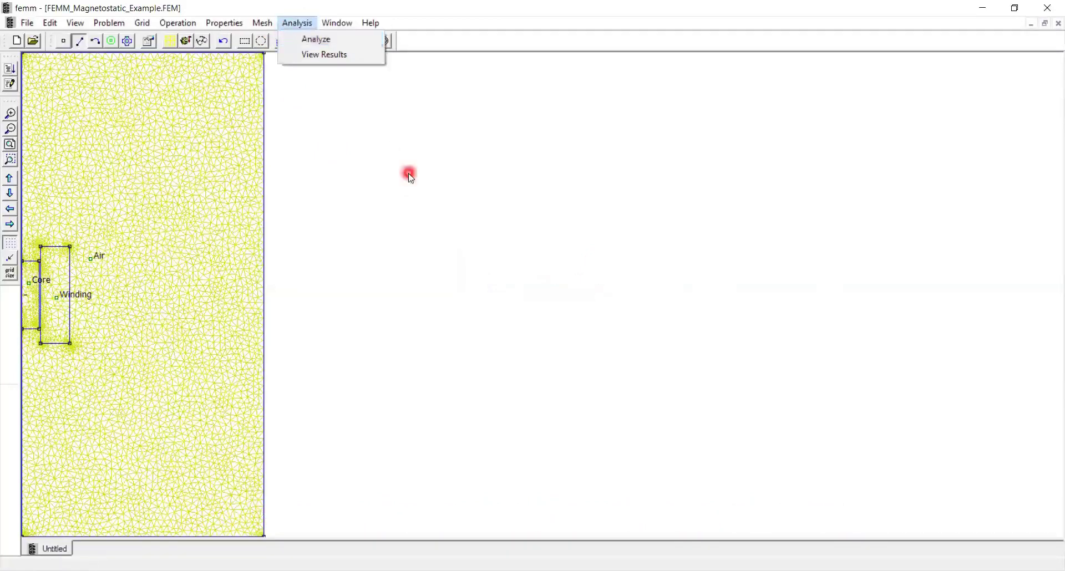
pyautogui.click(187, 41)
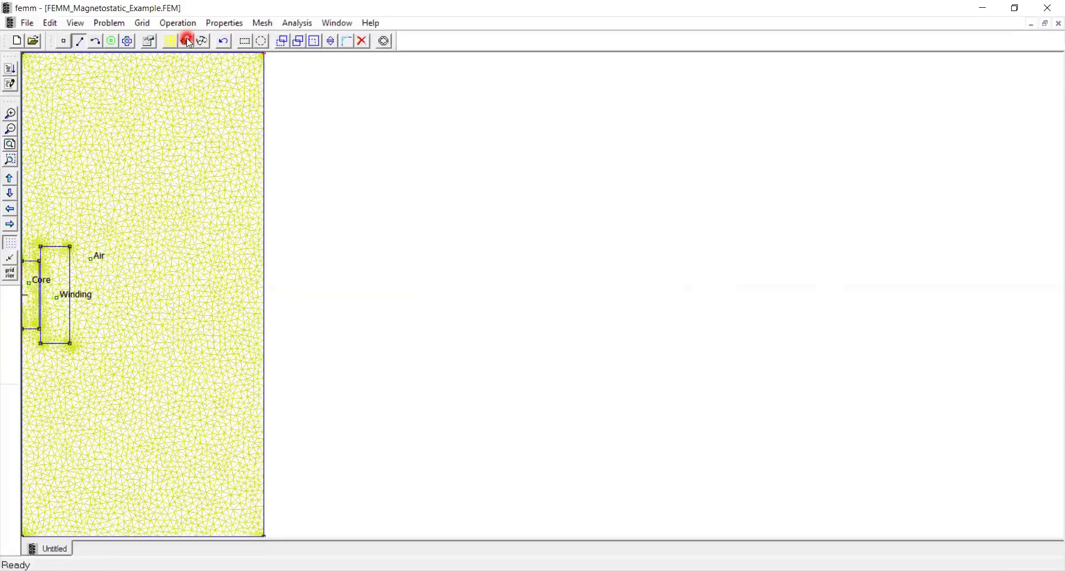
pyautogui.click(200, 44)
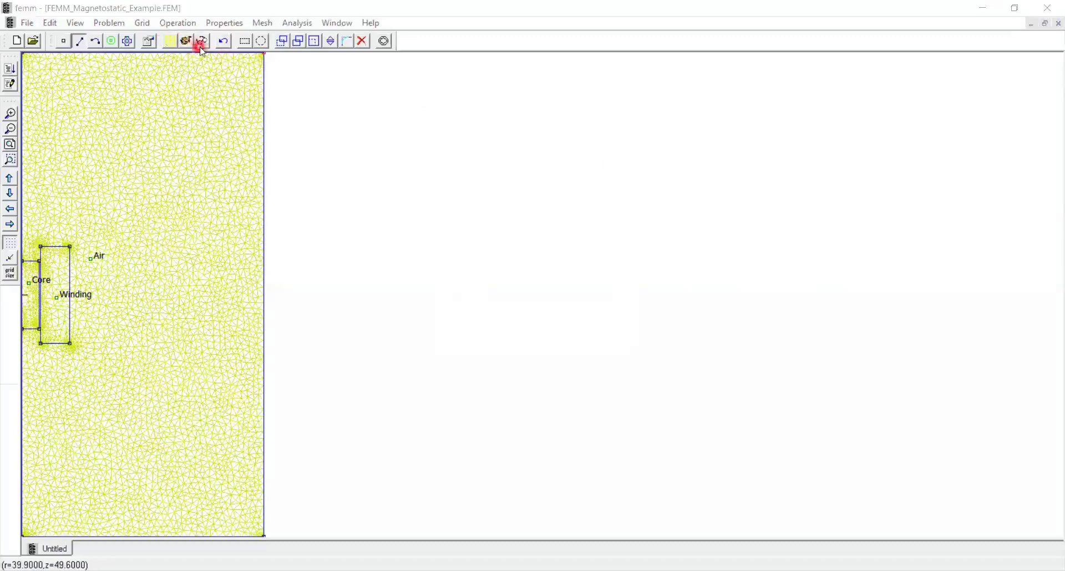
pyautogui.click(203, 43)
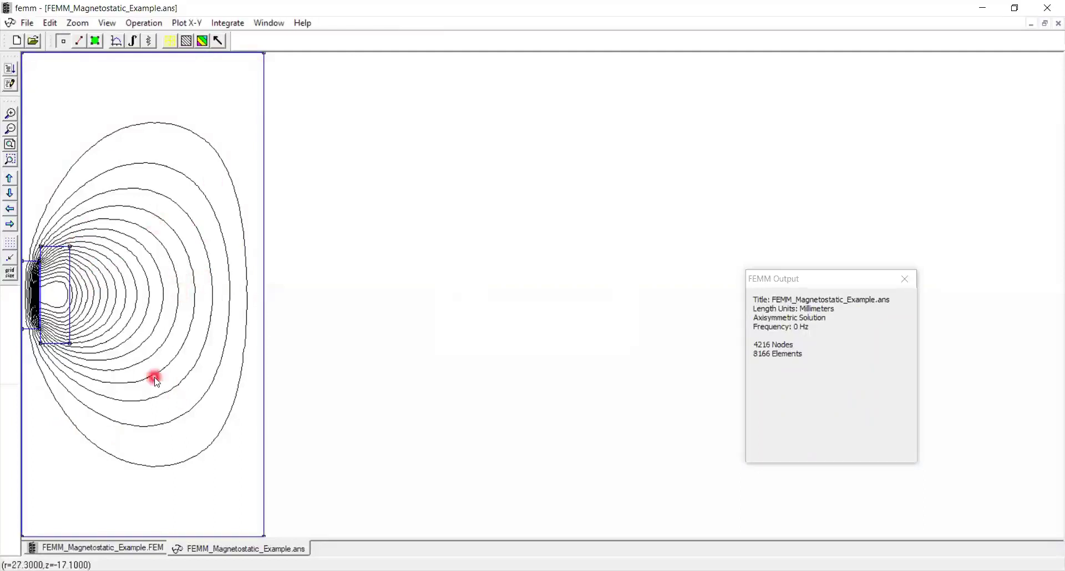
# - Show the |B| flux density colour map and zoom onto the core and winding
pyautogui.click(203, 43)
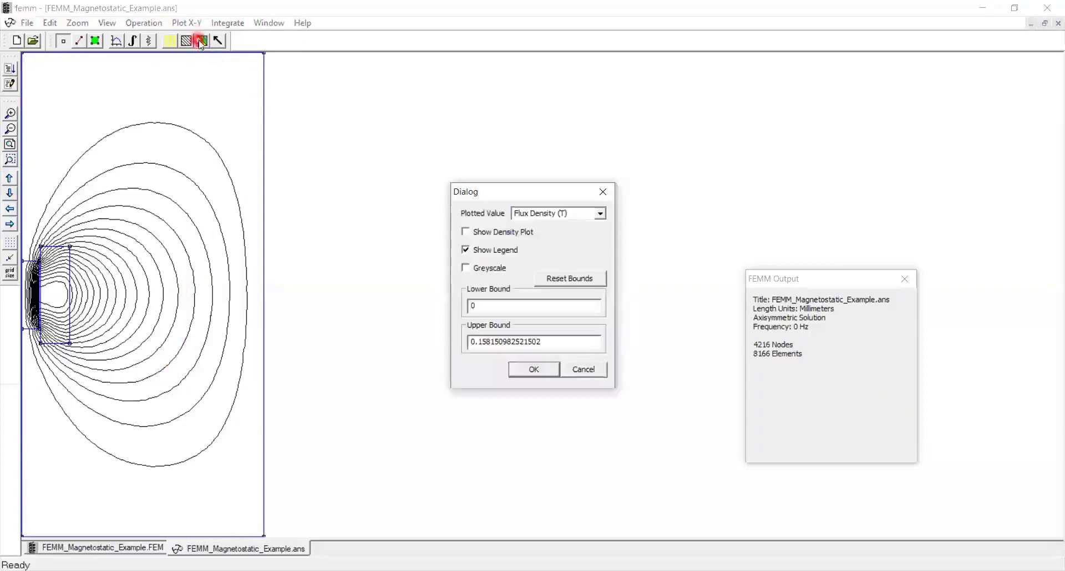
pyautogui.click(498, 232)
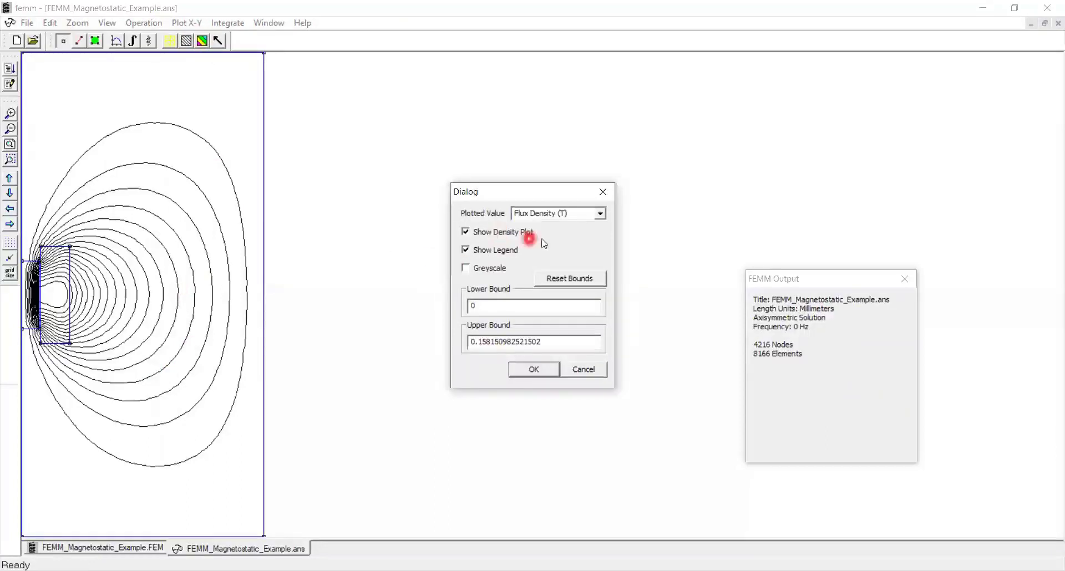
pyautogui.click(536, 369)
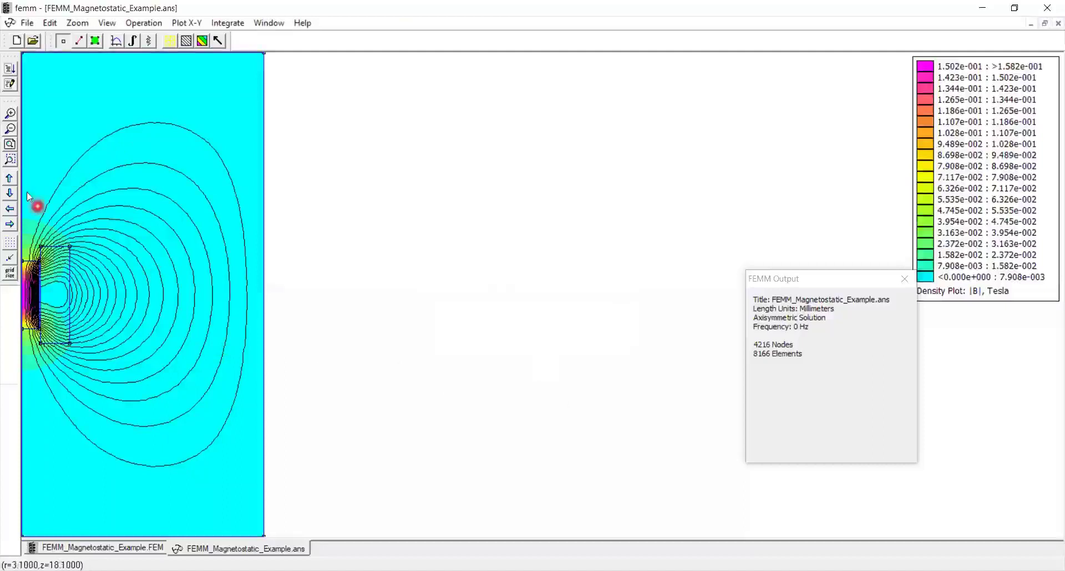
pyautogui.click(9, 208)
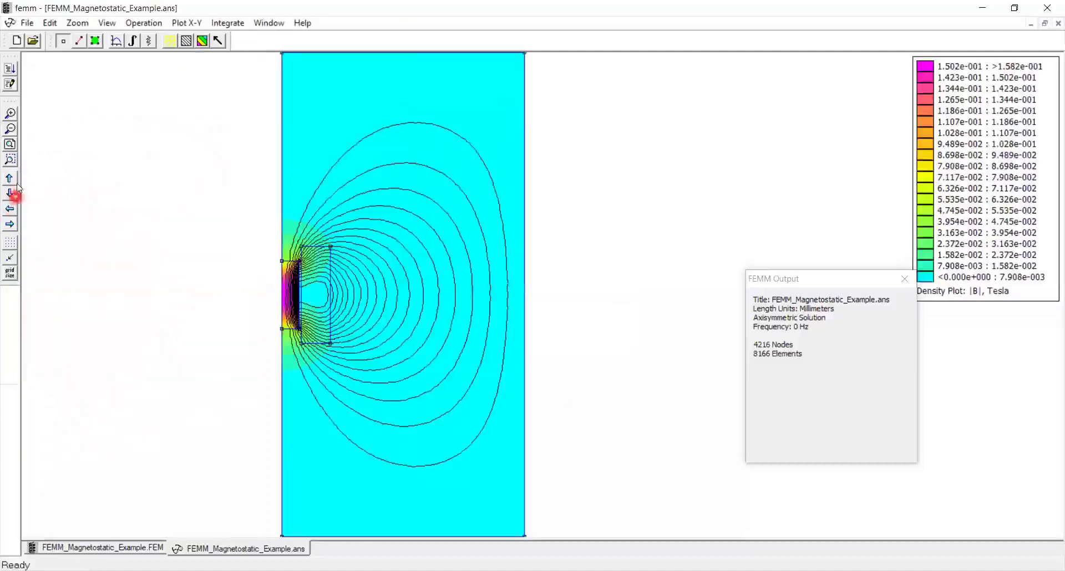
pyautogui.click(10, 160)
pyautogui.moveTo(260, 227); pyautogui.dragTo(362, 362)
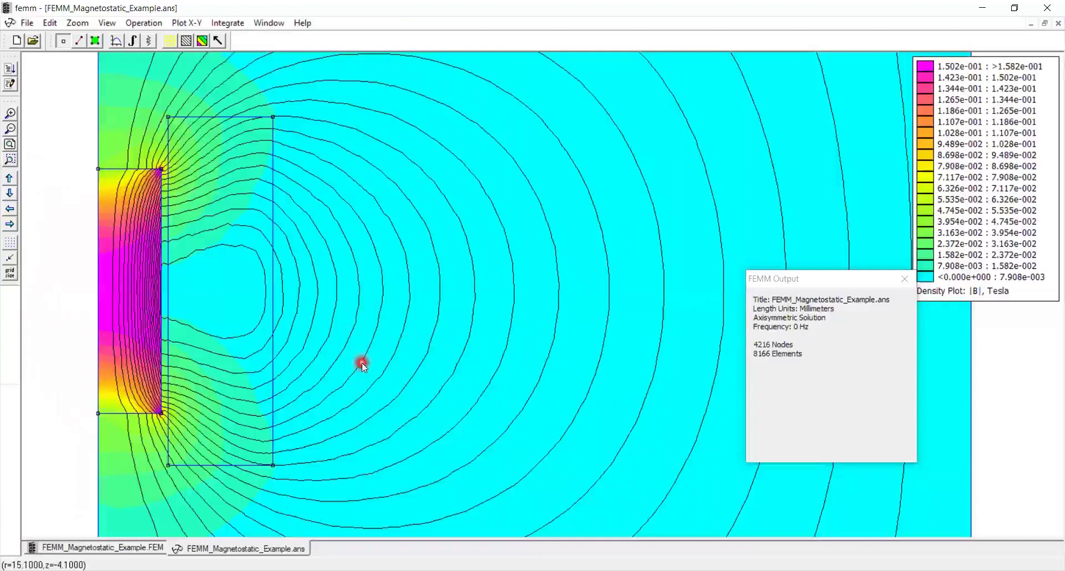
pyautogui.click(218, 42)
# - Draw B flux density vectors over the colour map
pyautogui.click(587, 265)
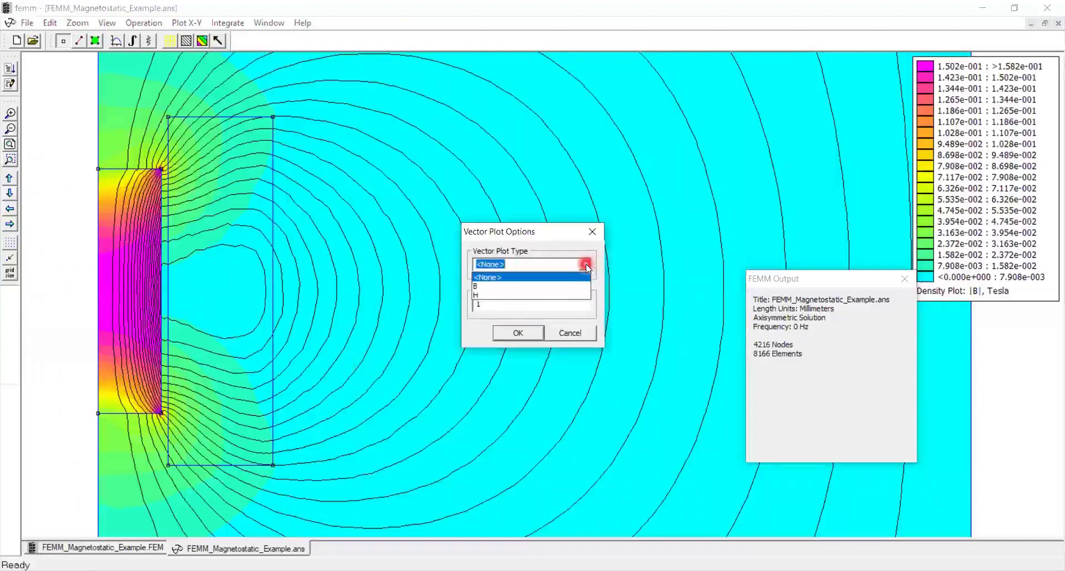
pyautogui.click(565, 286)
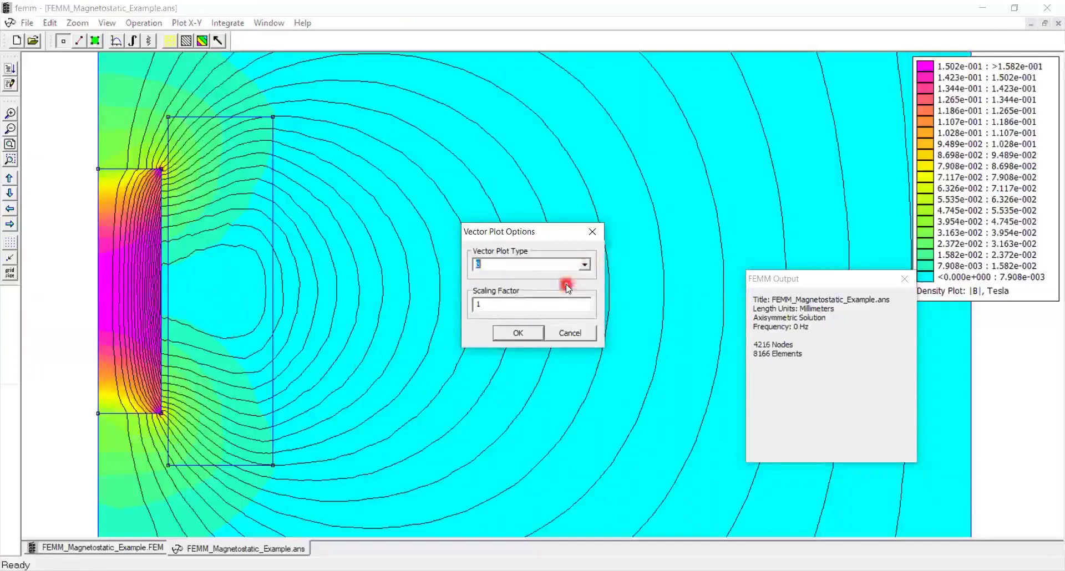
pyautogui.click(521, 334)
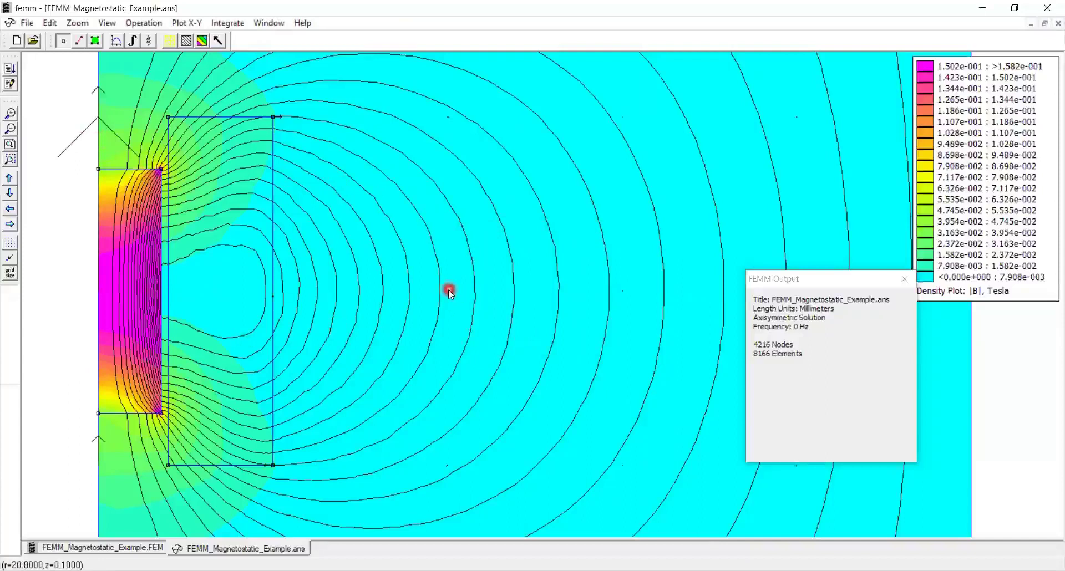
# - Set the grid size to 1
pyautogui.click(100, 24)
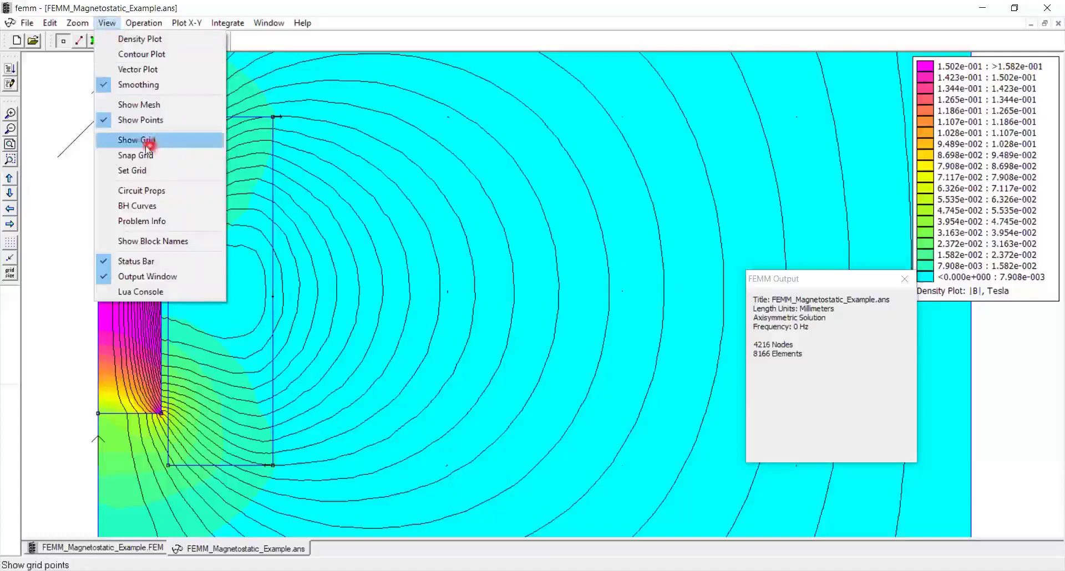
pyautogui.click(160, 170)
pyautogui.moveTo(527, 249); pyautogui.dragTo(382, 232)
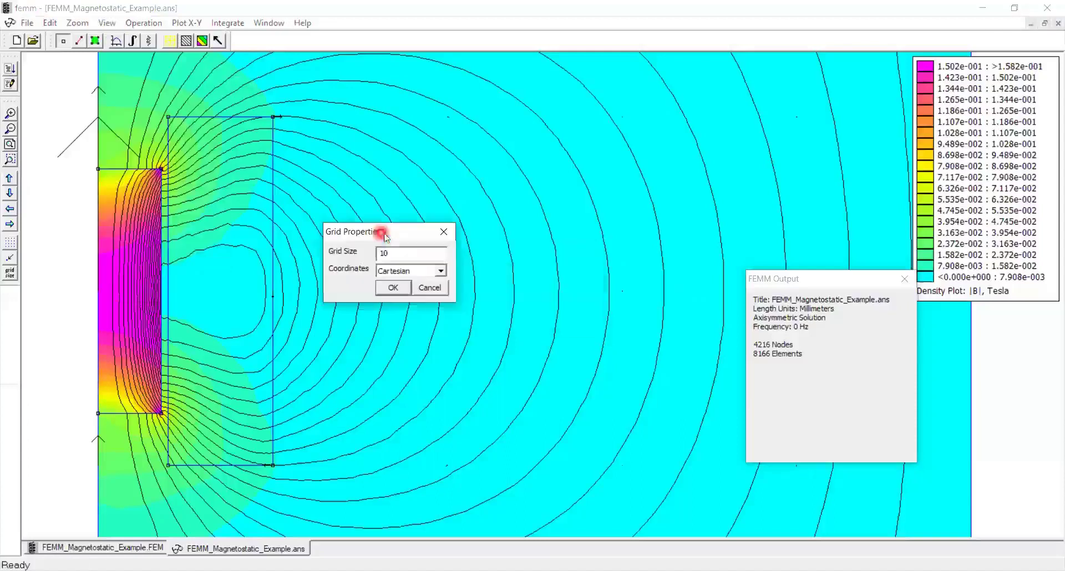
pyautogui.click(403, 253)
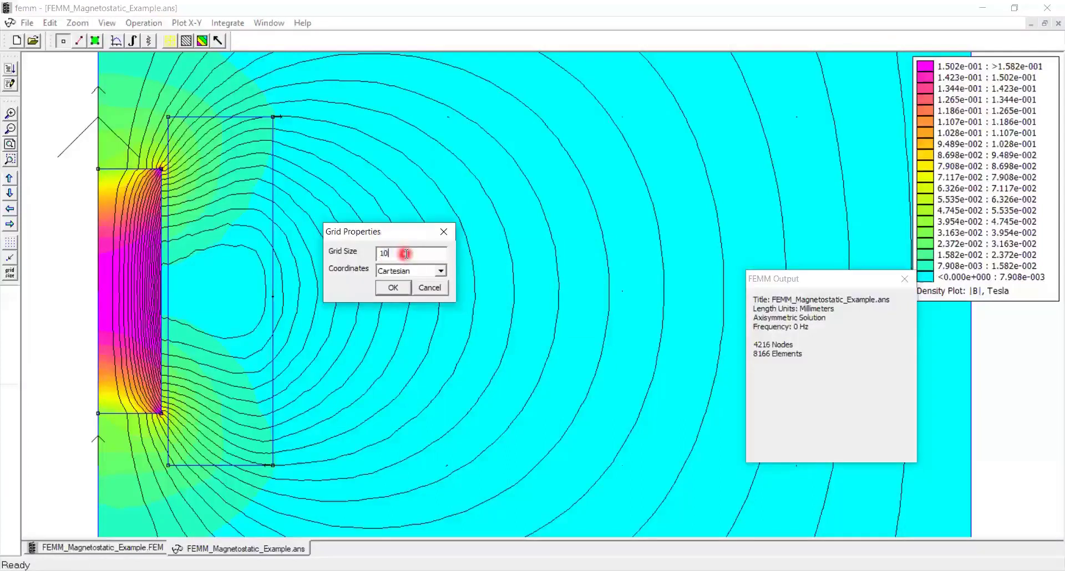
pyautogui.click(395, 288)
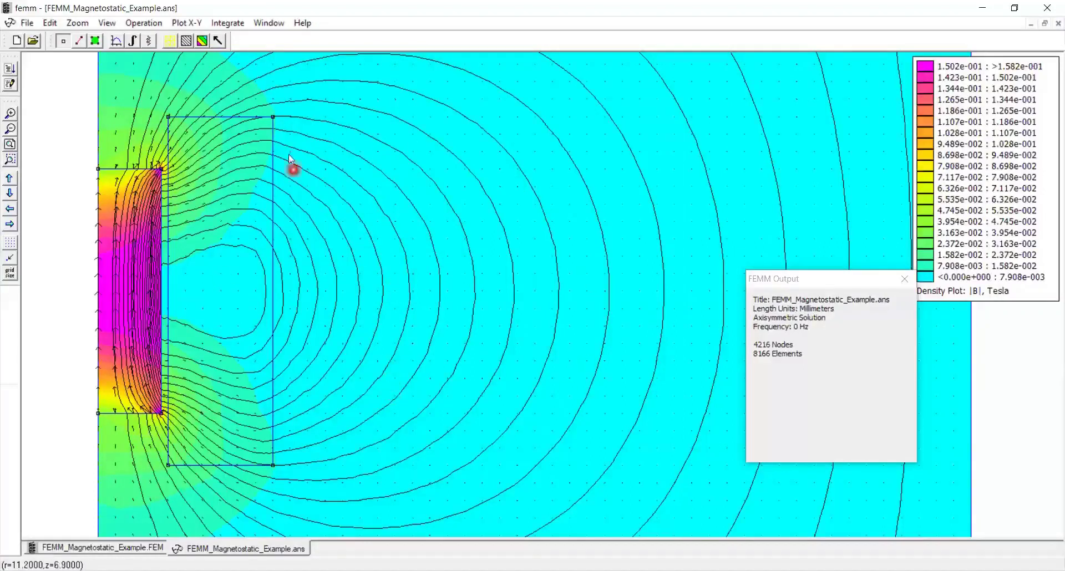
# - Set the vector scaling factor to 2 and hide the flux contour lines
pyautogui.click(219, 40)
pyautogui.click(495, 306)
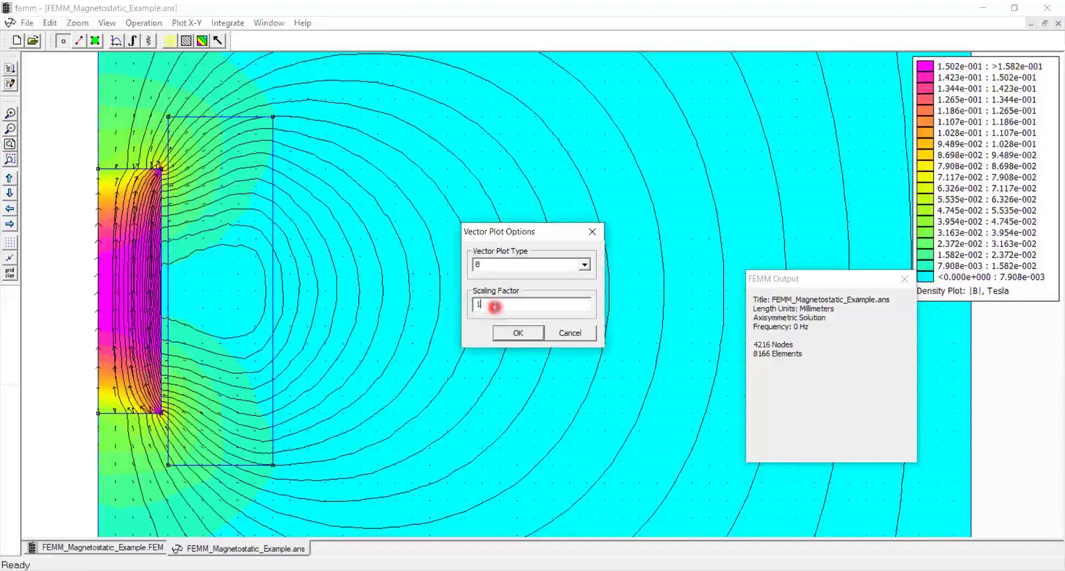
pyautogui.write('2')
pyautogui.click(519, 333)
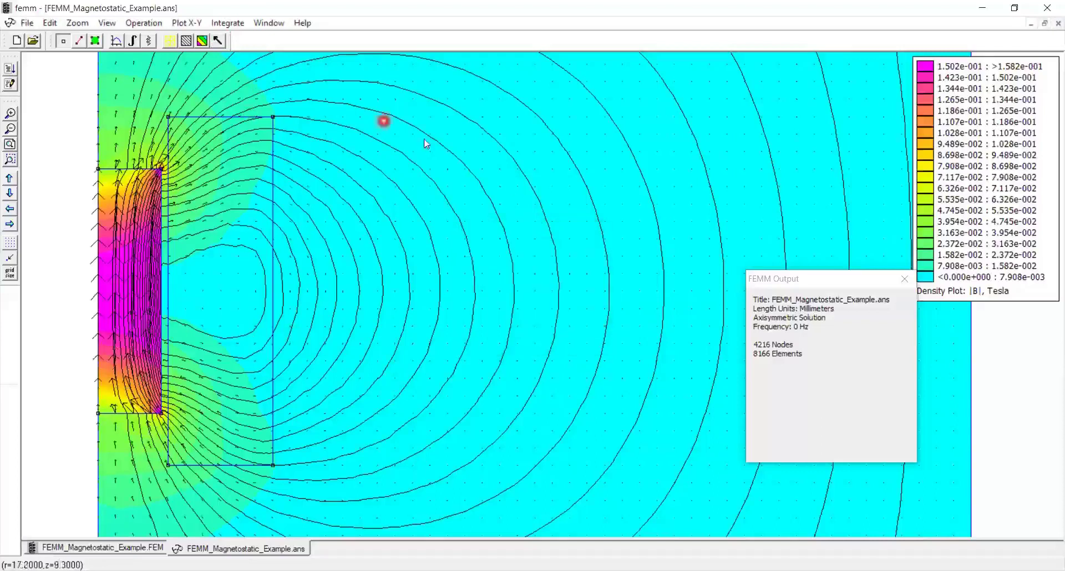
pyautogui.click(186, 41)
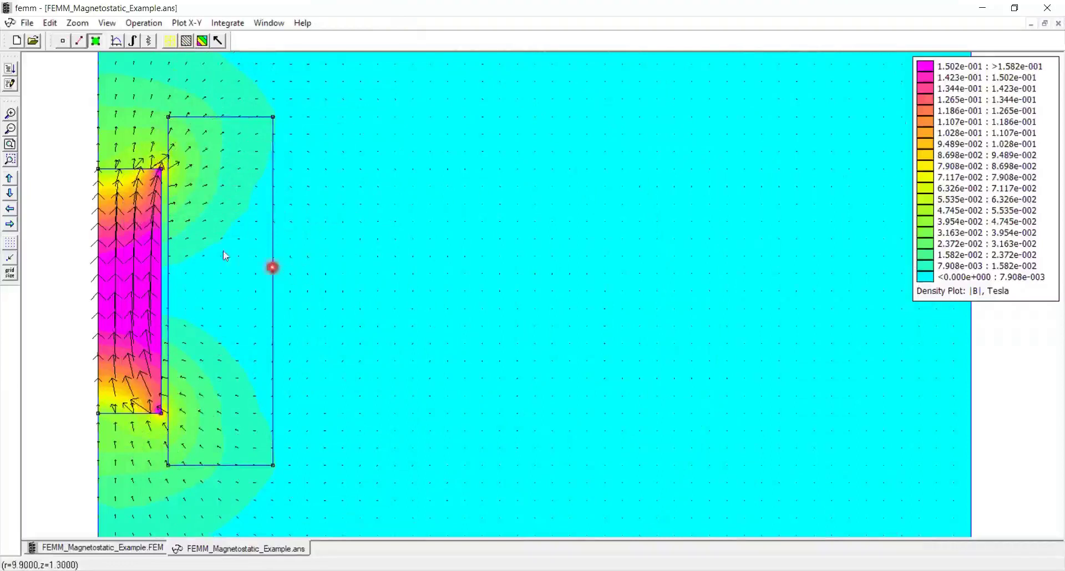
# - Switch to block-area selection and select the core block
pyautogui.click(96, 41)
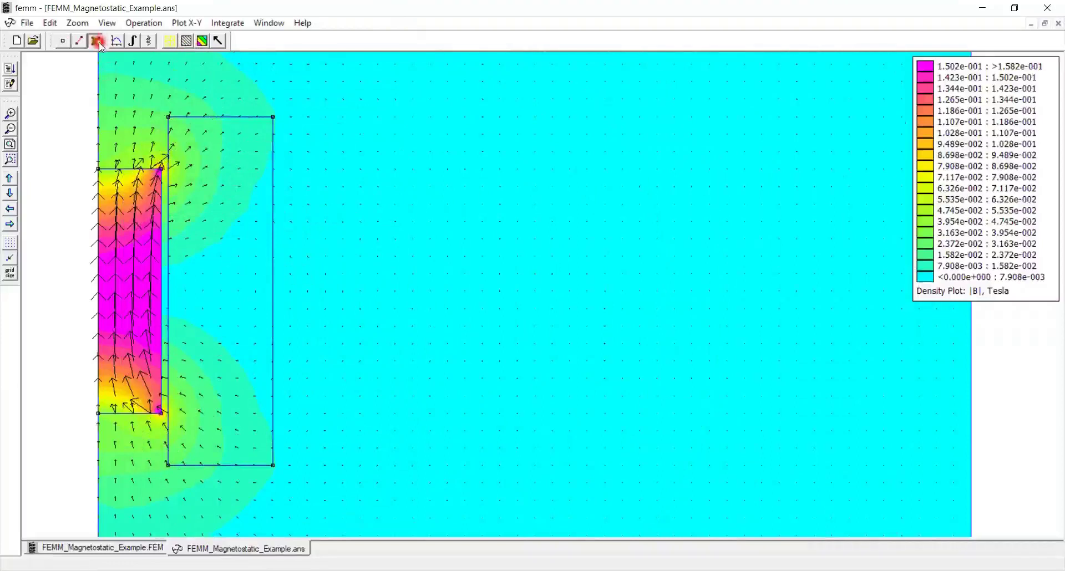
pyautogui.click(144, 22)
pyautogui.click(119, 23)
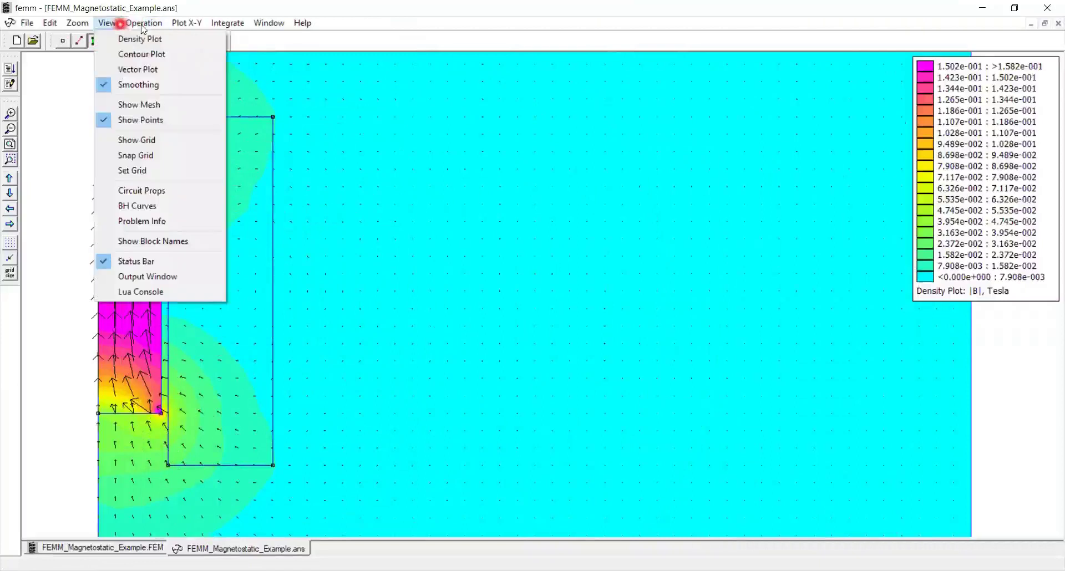
pyautogui.click(173, 69)
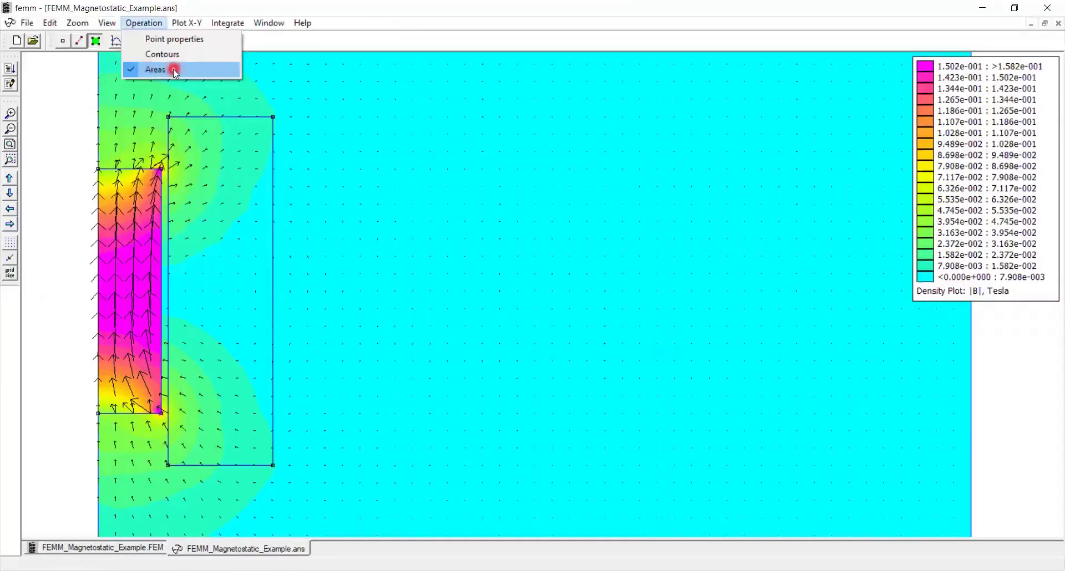
pyautogui.click(151, 331)
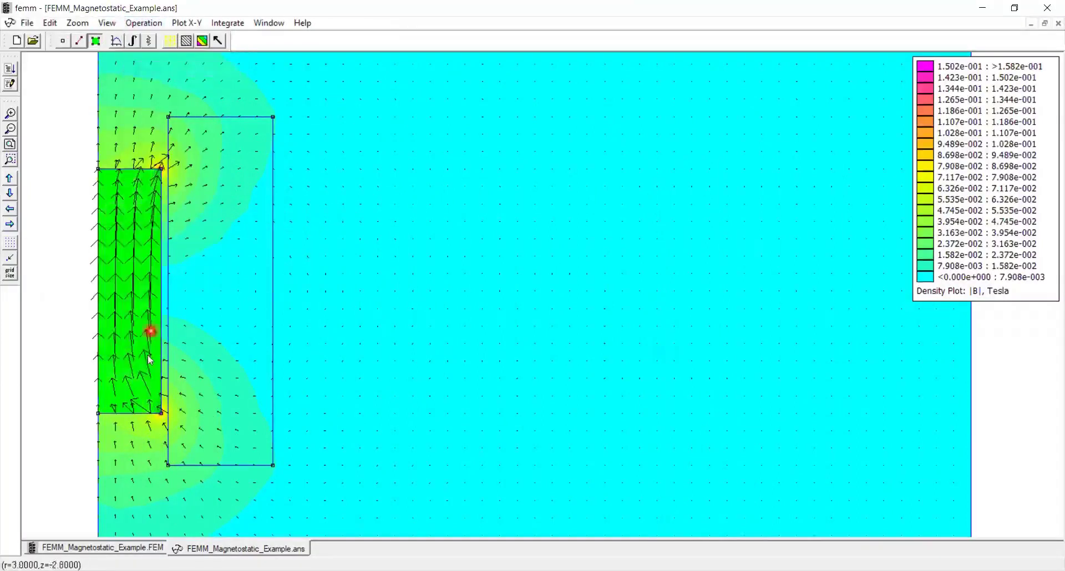
pyautogui.click(124, 217)
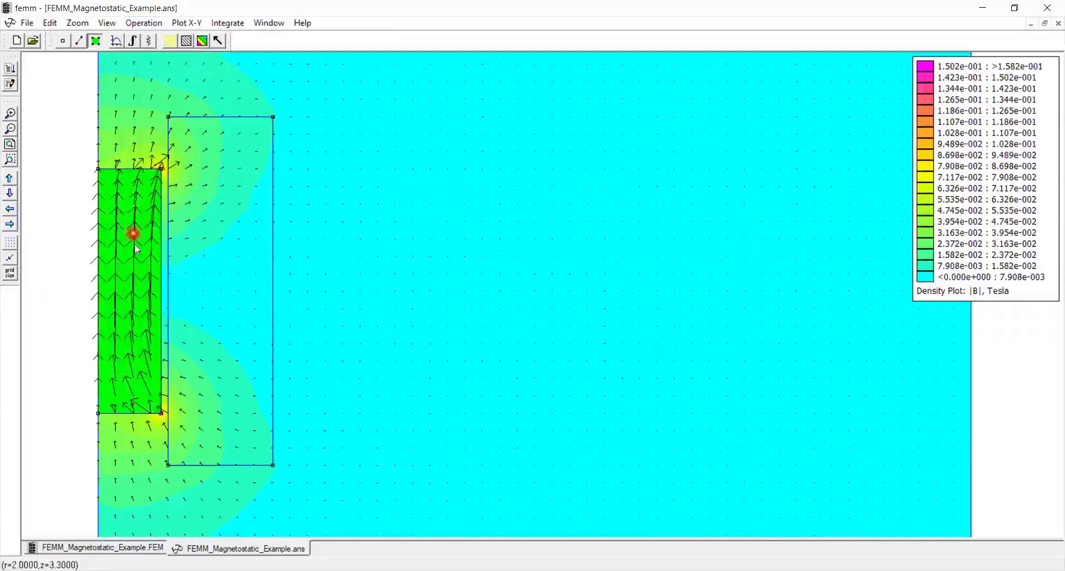
# - Integrate the core's weighted stress tensor force (r 0 N, z 0.000284974 N), then return to the .FEM mesh
pyautogui.click(229, 24)
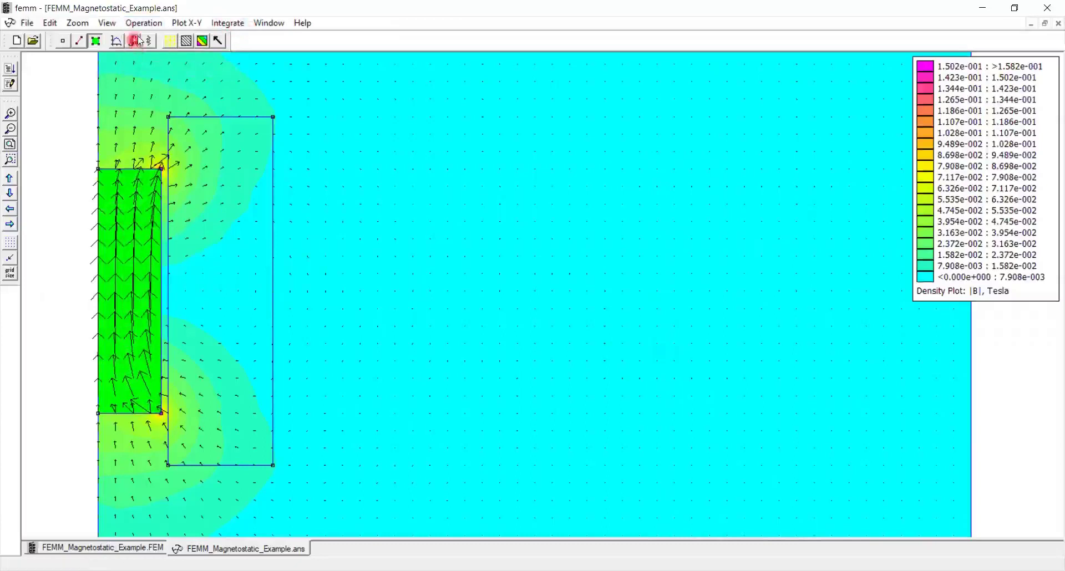
pyautogui.click(223, 22)
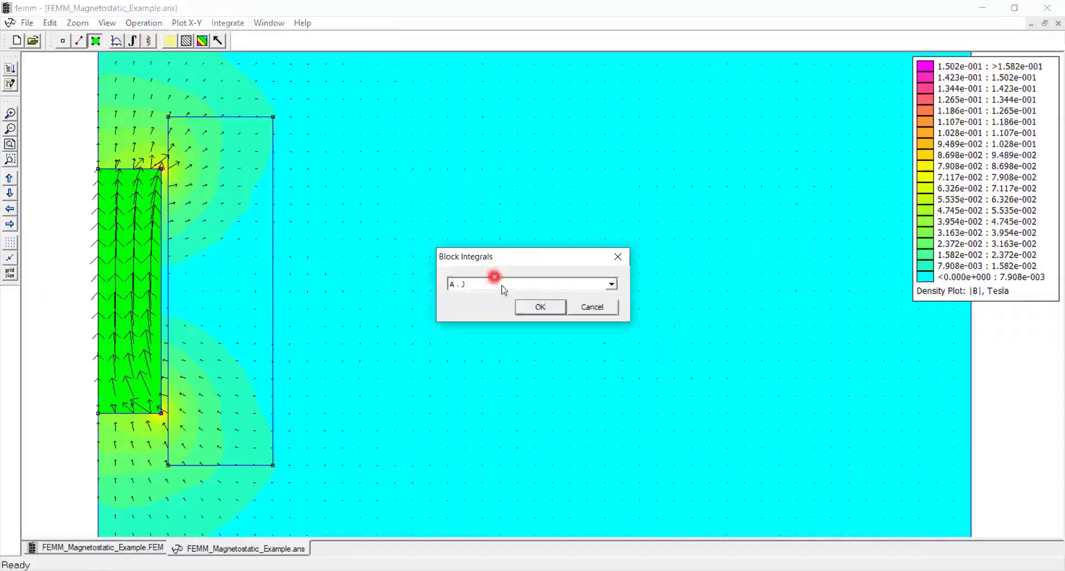
pyautogui.click(503, 285)
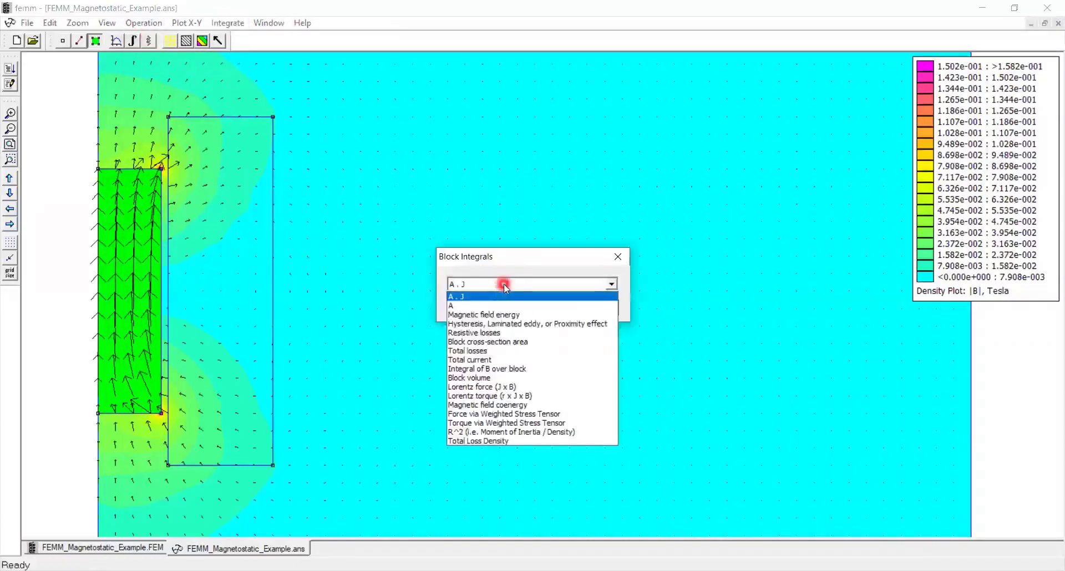
pyautogui.moveTo(504, 285)
pyautogui.mouseDown()
pyautogui.moveTo(514, 382)
pyautogui.moveTo(493, 413)
pyautogui.moveTo(460, 417)
pyautogui.moveTo(579, 415)
pyautogui.mouseUp()
pyautogui.click(541, 308)
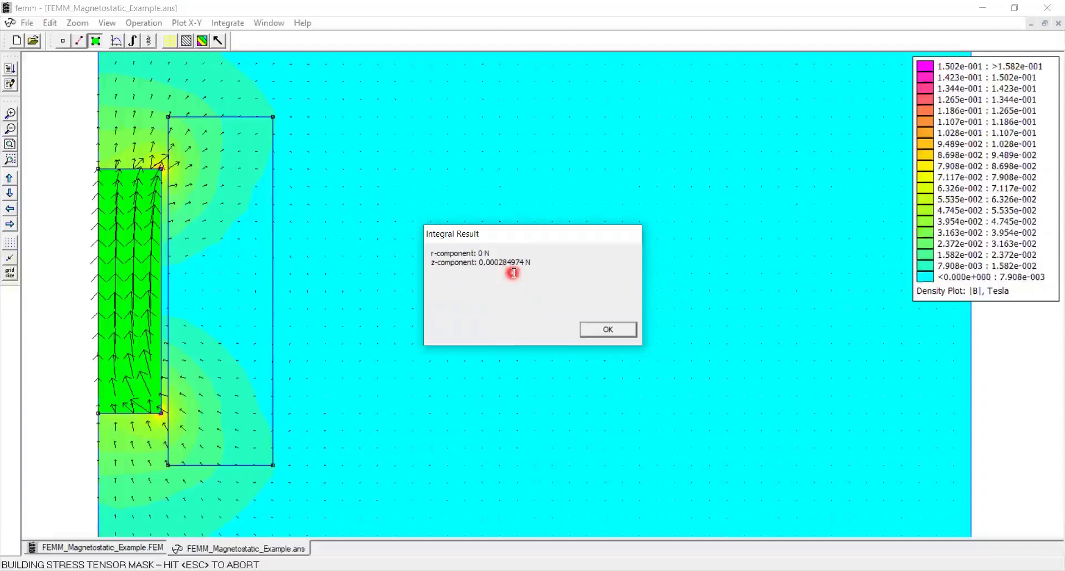
pyautogui.click(608, 330)
pyautogui.click(134, 264)
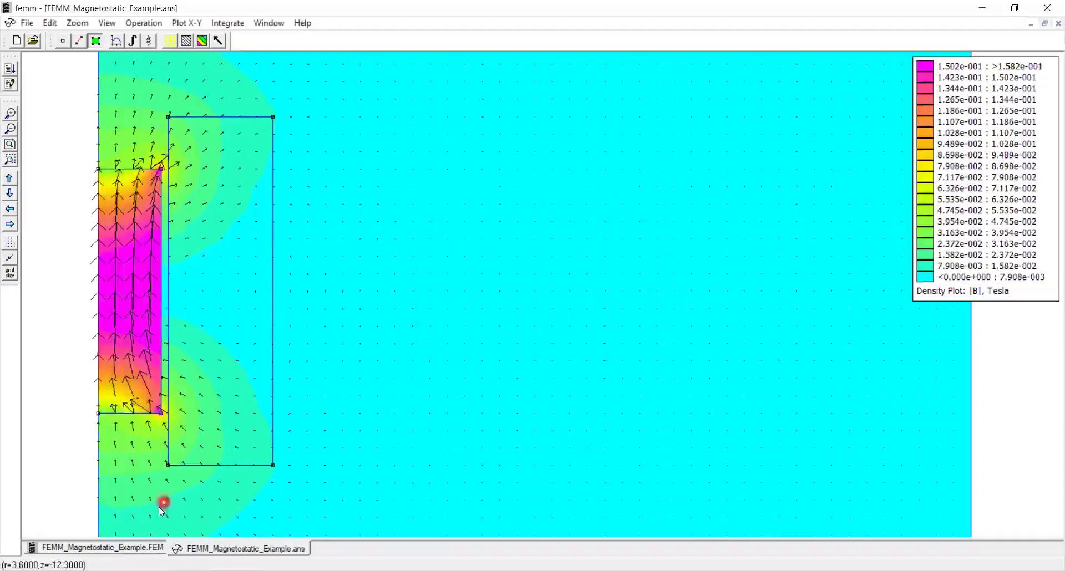
pyautogui.click(139, 547)
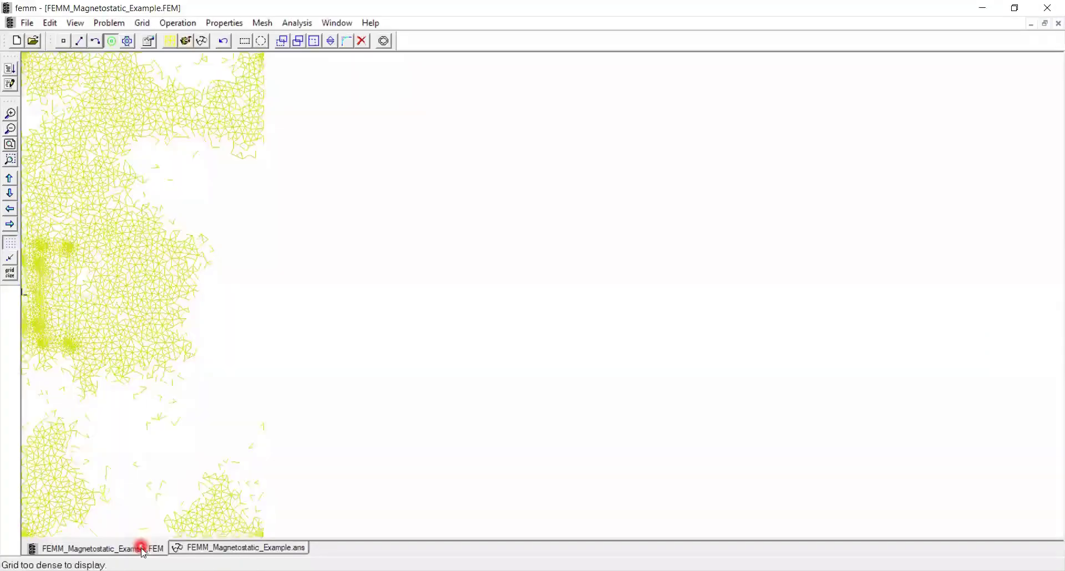
# - Zoom into the core and winding, then give the Air block a fixed mesh size of 0.5
pyautogui.click(11, 208)
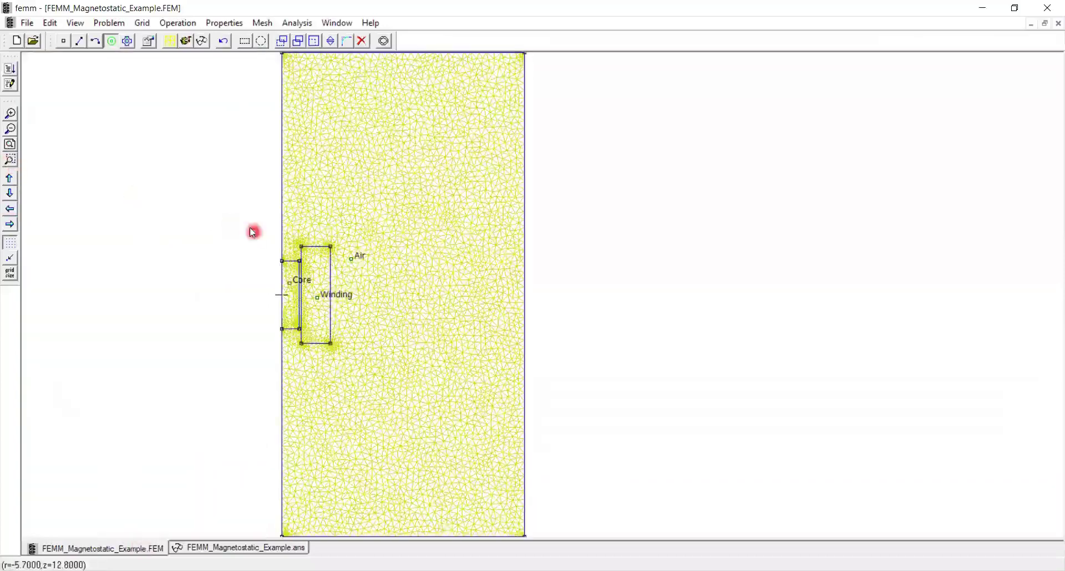
pyautogui.moveTo(252, 231); pyautogui.dragTo(394, 366)
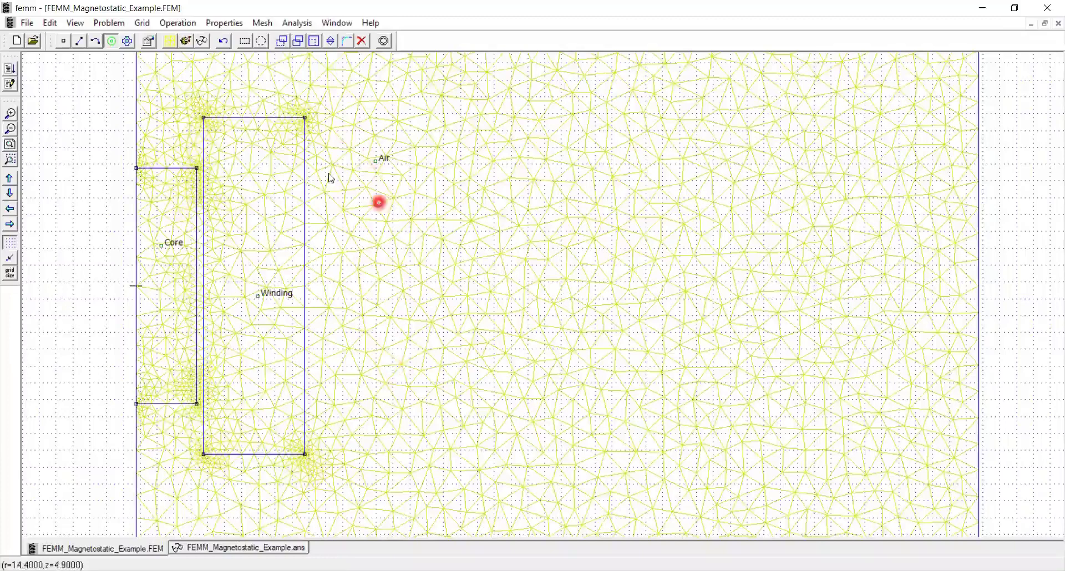
pyautogui.click(177, 23)
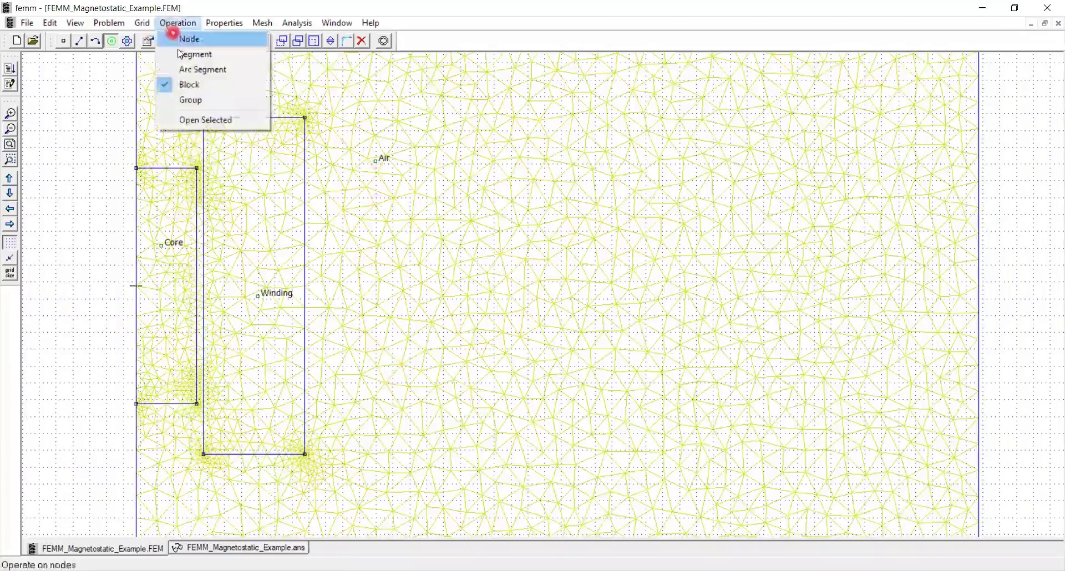
pyautogui.click(167, 85)
pyautogui.click(379, 161)
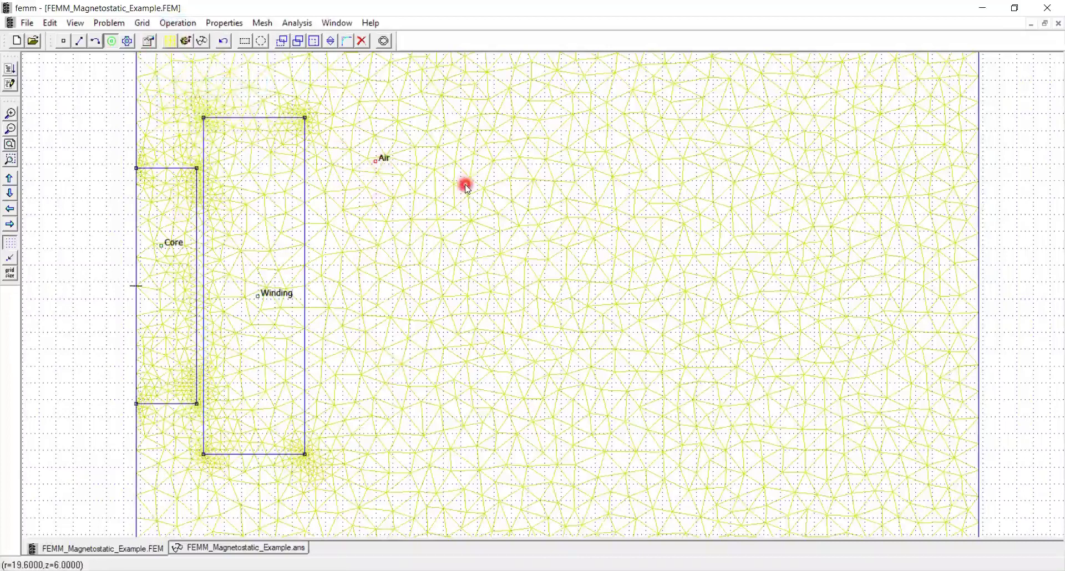
pyautogui.press('space')
pyautogui.click(514, 248)
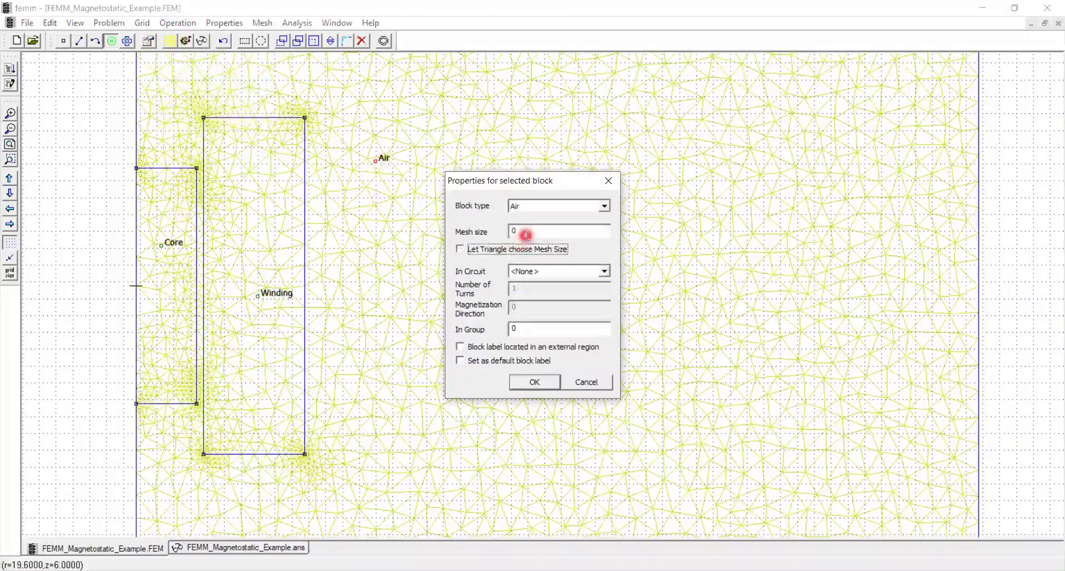
pyautogui.click(526, 232)
pyautogui.write('.5')
pyautogui.click(540, 386)
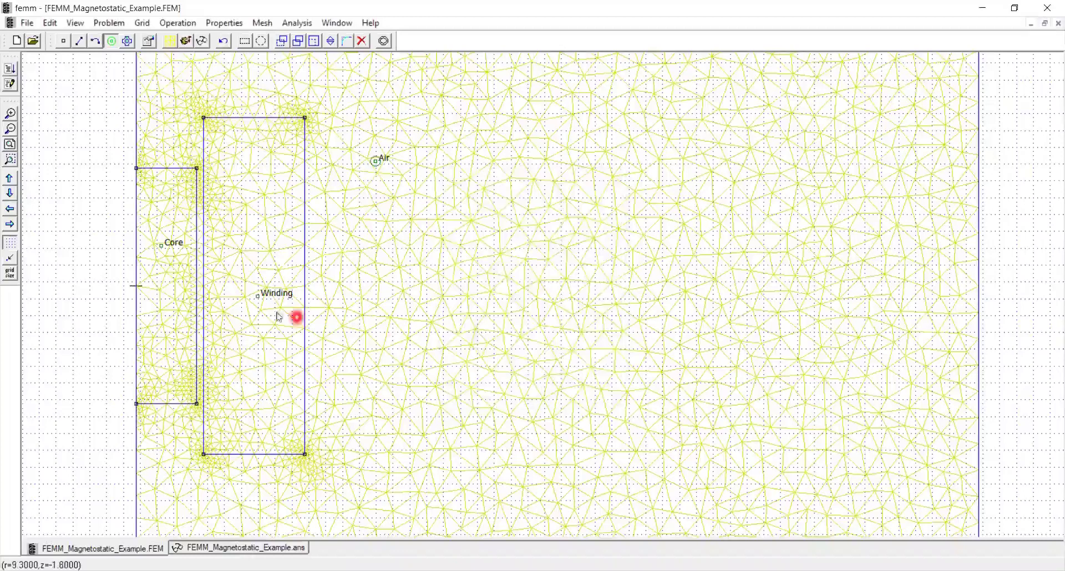
# - Give the Winding block a fixed mesh size of 0.25 with auto-size off
pyautogui.press('space')
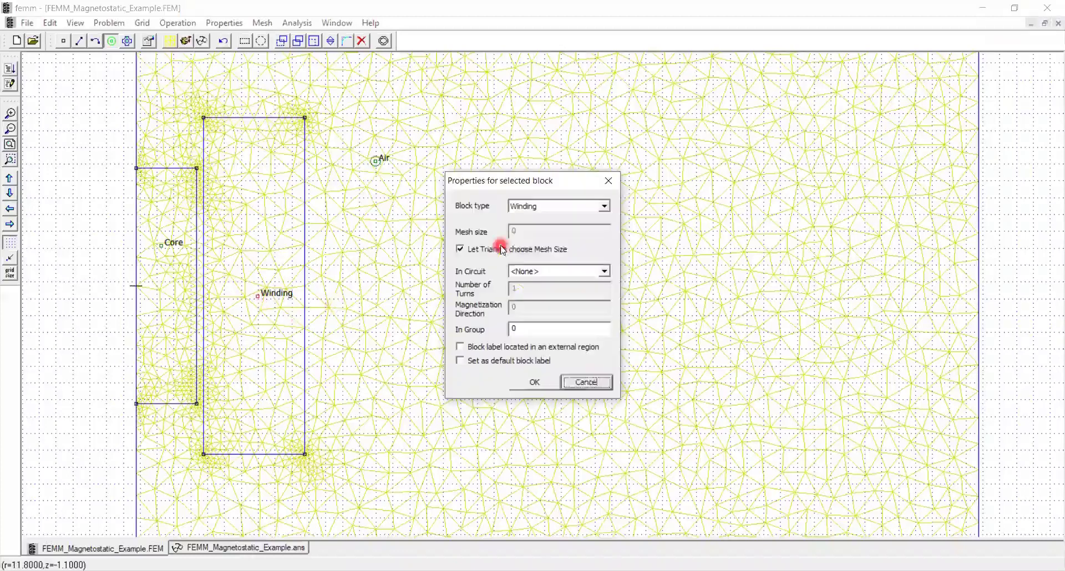
pyautogui.click(501, 245)
pyautogui.click(530, 234)
pyautogui.write('.')
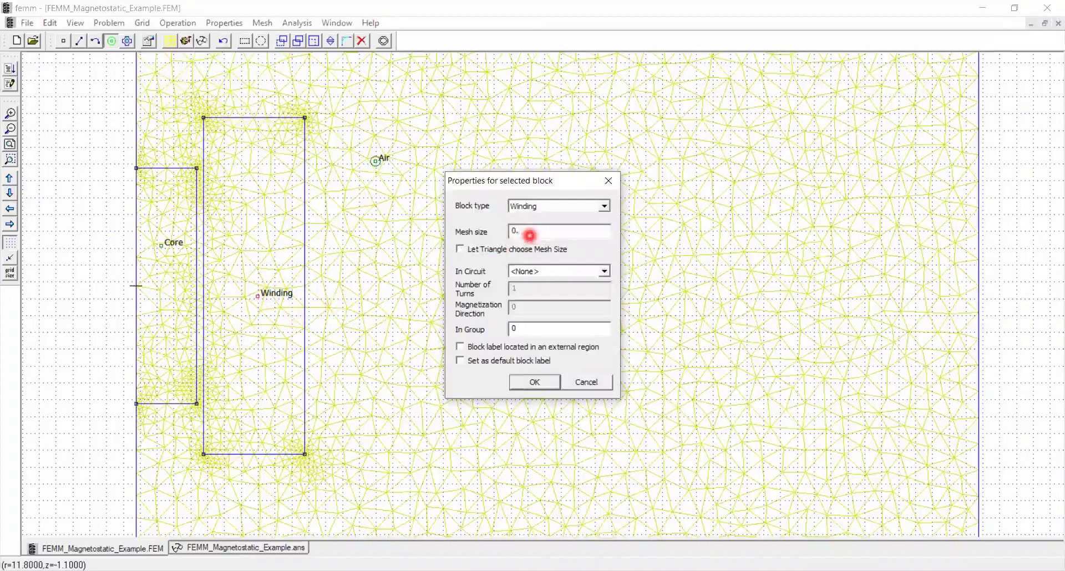
pyautogui.write('25')
pyautogui.click(534, 382)
# - Set the Core block mesh size to 0.25 and regenerate the mesh (24786 nodes)
pyautogui.rightClick(176, 245)
pyautogui.press('space')
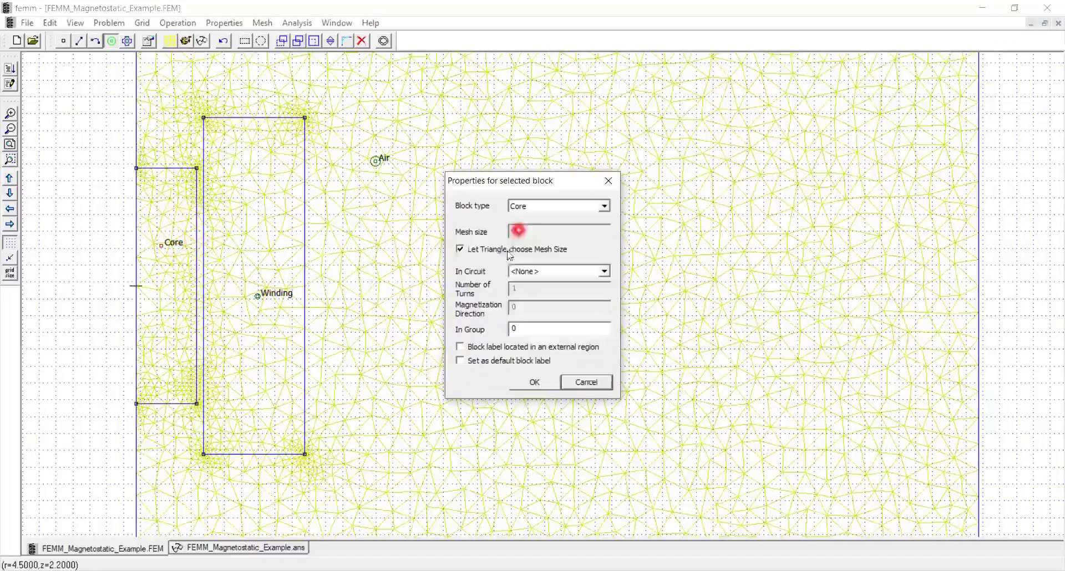
pyautogui.click(508, 250)
pyautogui.click(539, 233)
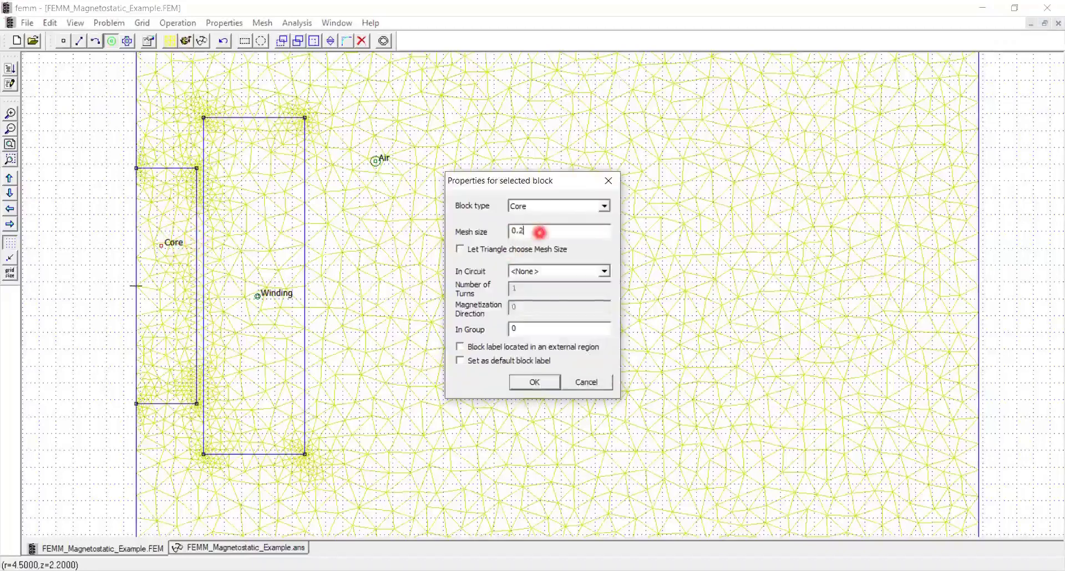
pyautogui.write('25')
pyautogui.click(551, 382)
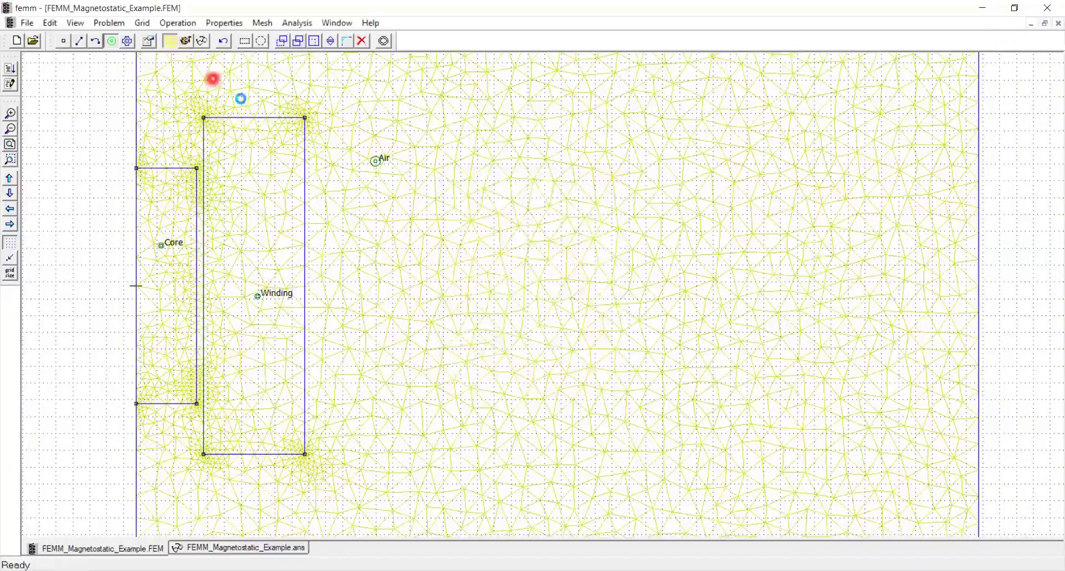
pyautogui.click(586, 324)
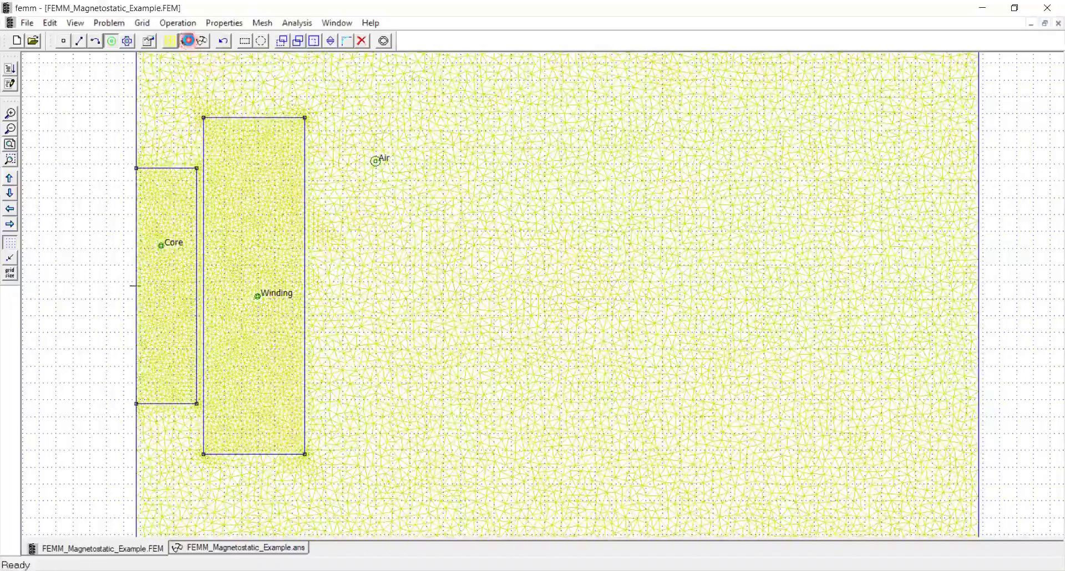
# - Re-solve and integrate the core's weighted stress tensor force: 0 N radial, -6.15404e-006 N axial
pyautogui.click(188, 41)
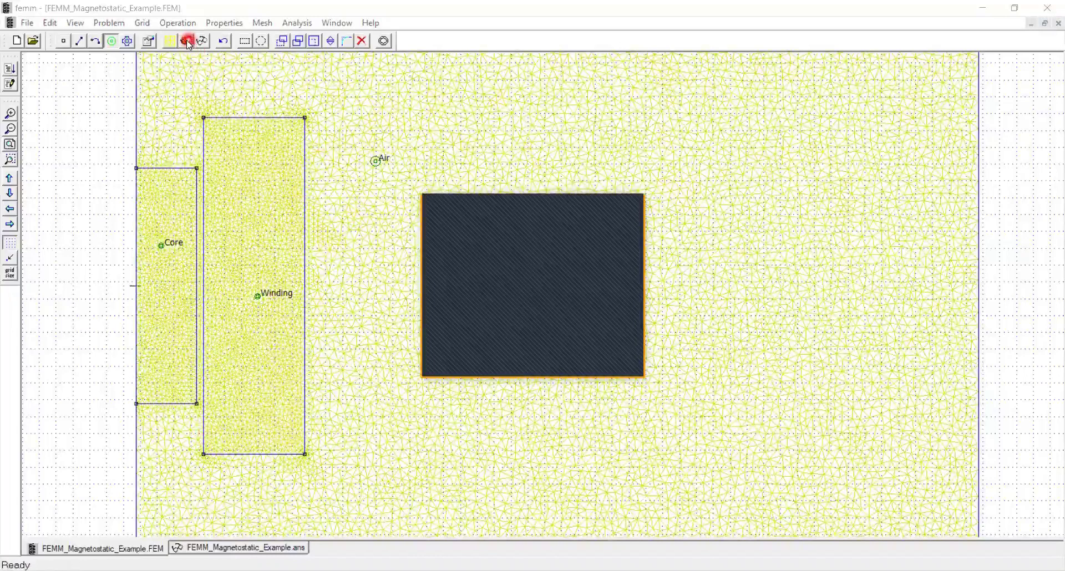
pyautogui.click(202, 41)
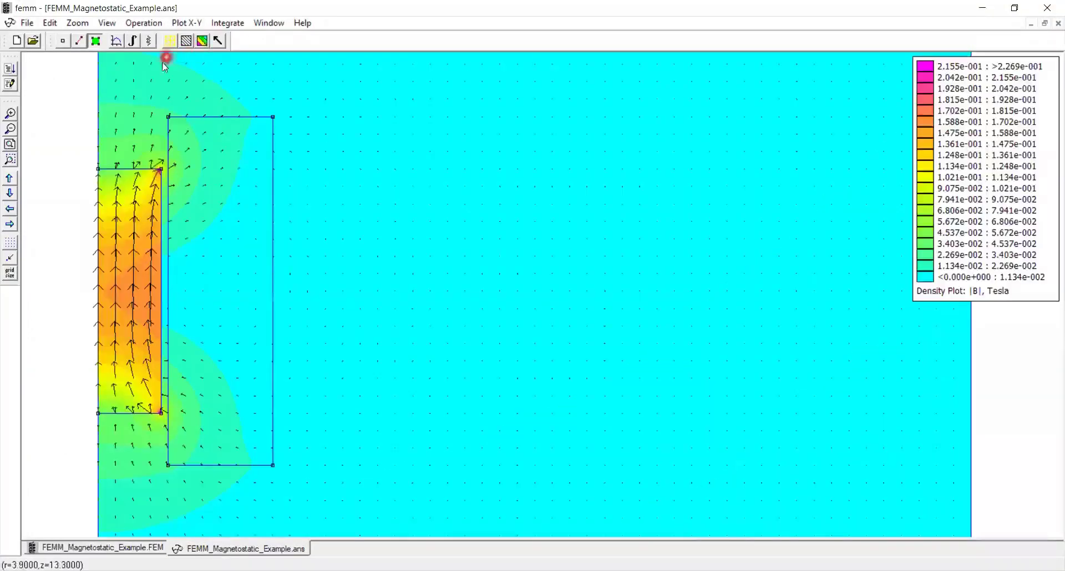
pyautogui.click(141, 196)
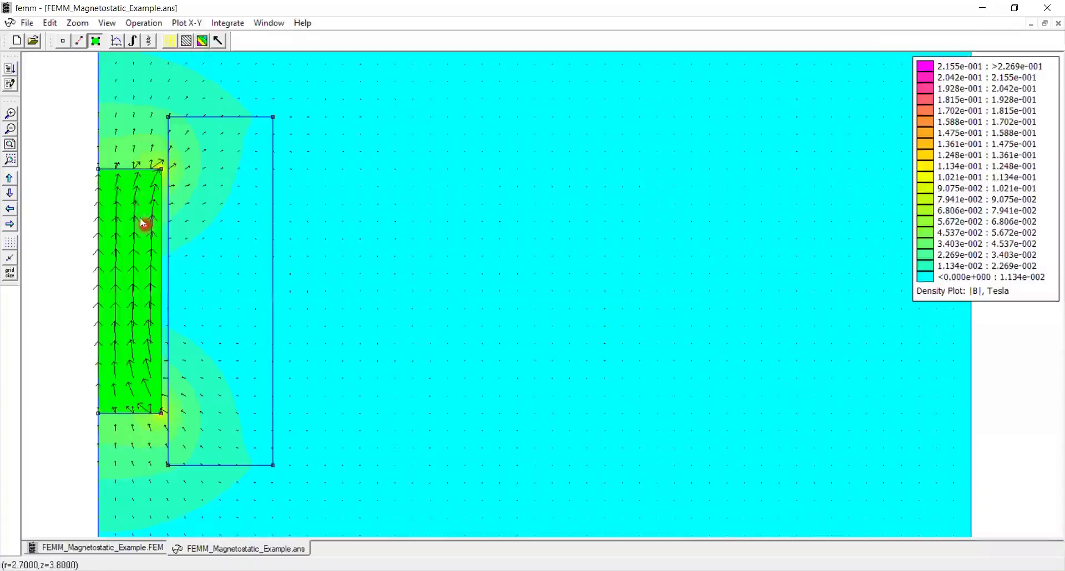
pyautogui.click(133, 41)
pyautogui.click(494, 283)
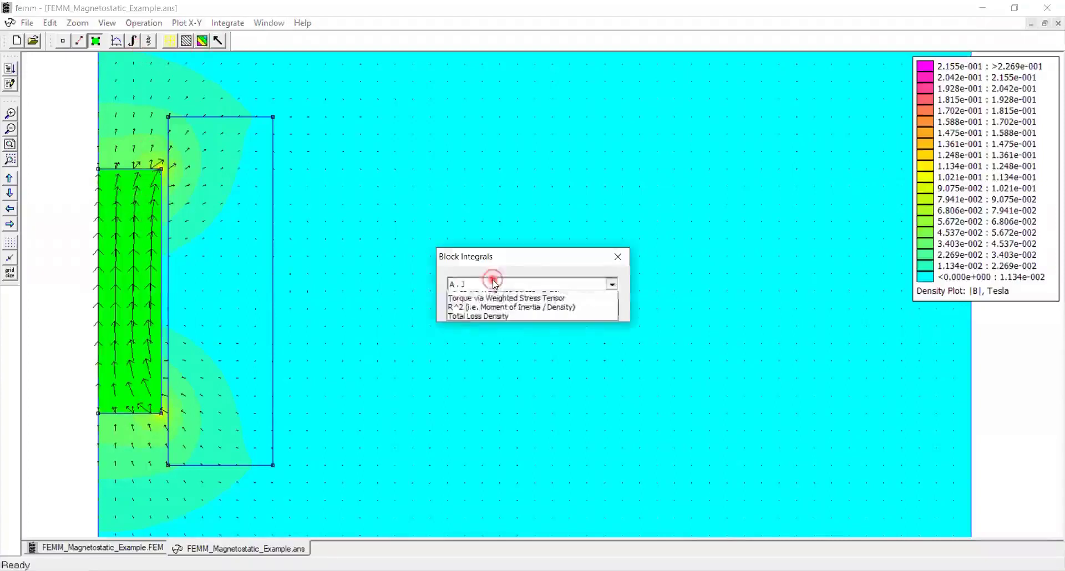
pyautogui.click(512, 414)
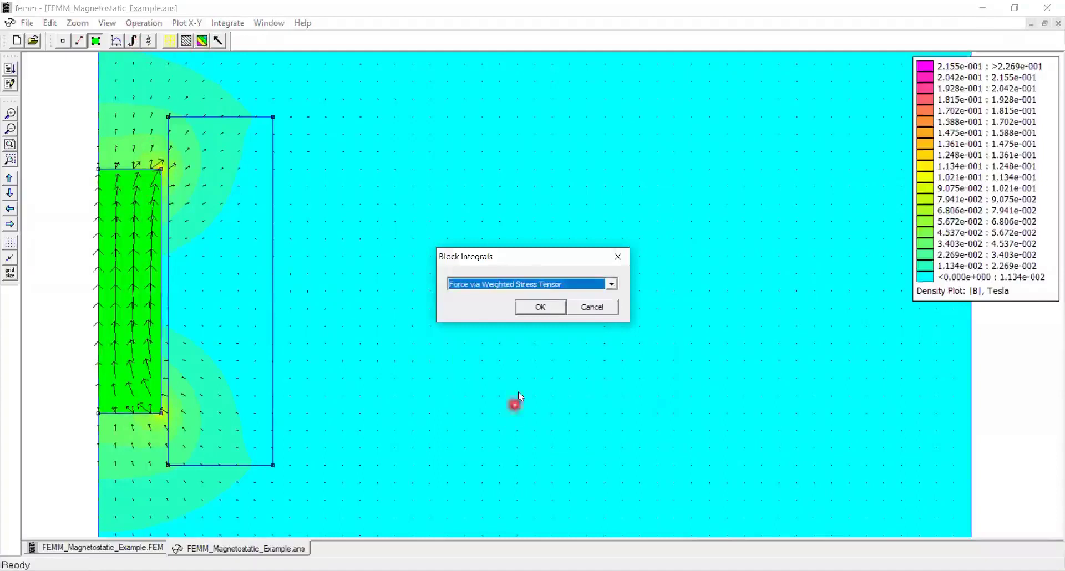
pyautogui.click(542, 307)
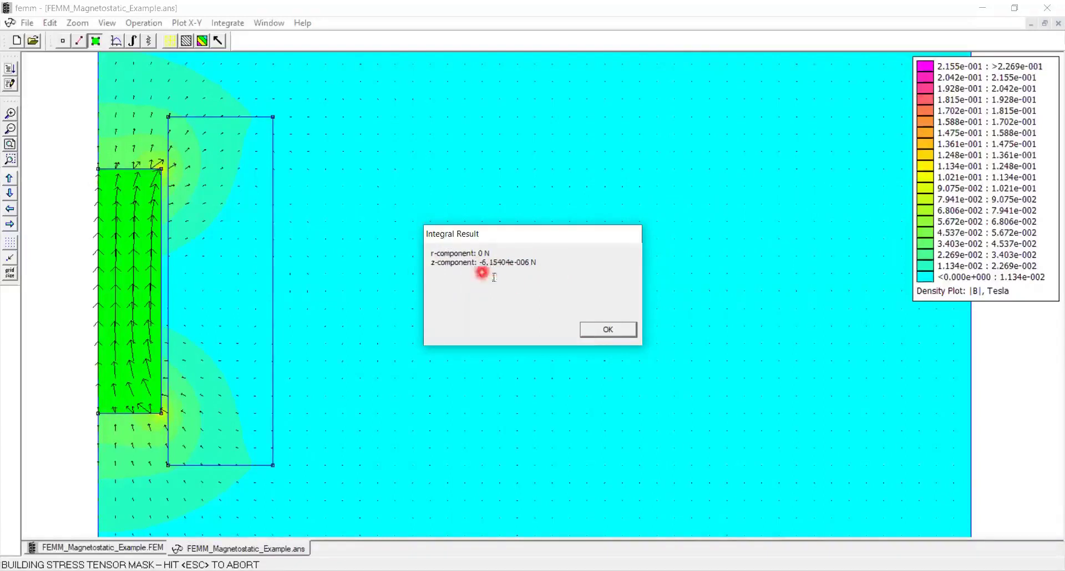
# - Integrate magnetic field energy over core and winding blocks (0.0010359 J) and copy the value
pyautogui.click(615, 336)
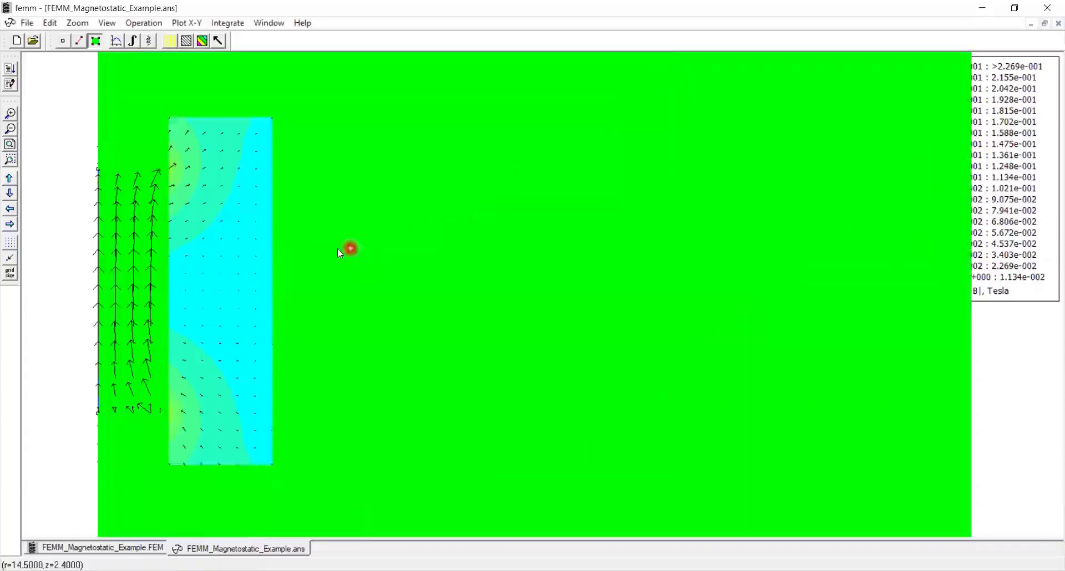
pyautogui.click(238, 244)
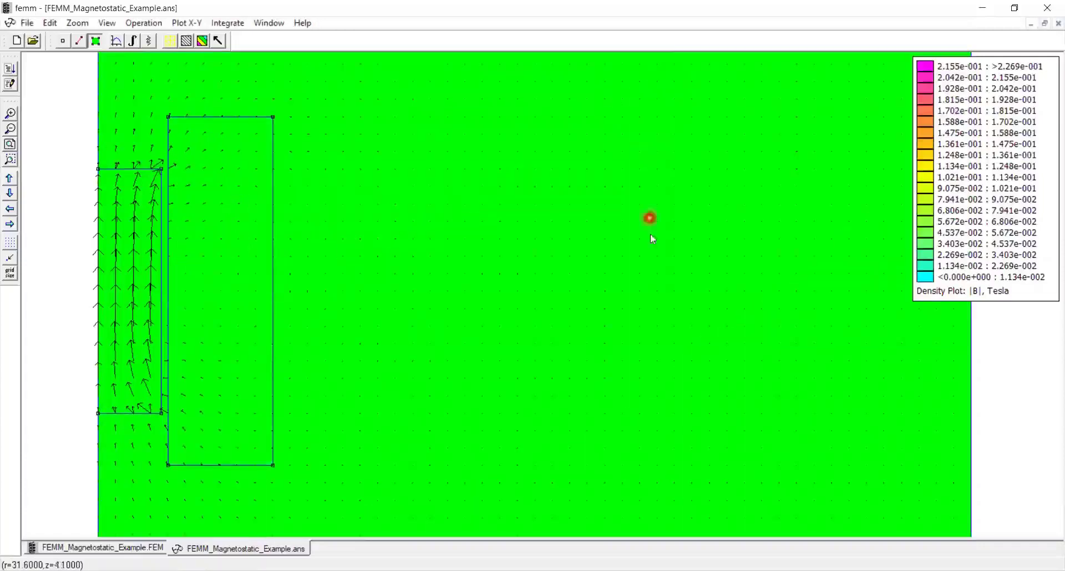
pyautogui.click(133, 41)
pyautogui.click(528, 284)
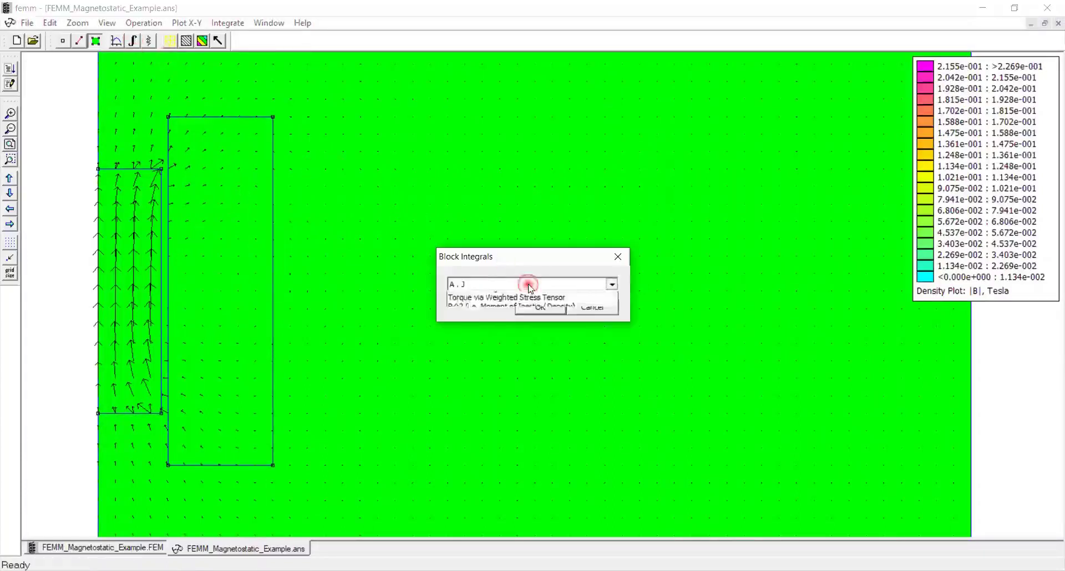
pyautogui.click(526, 315)
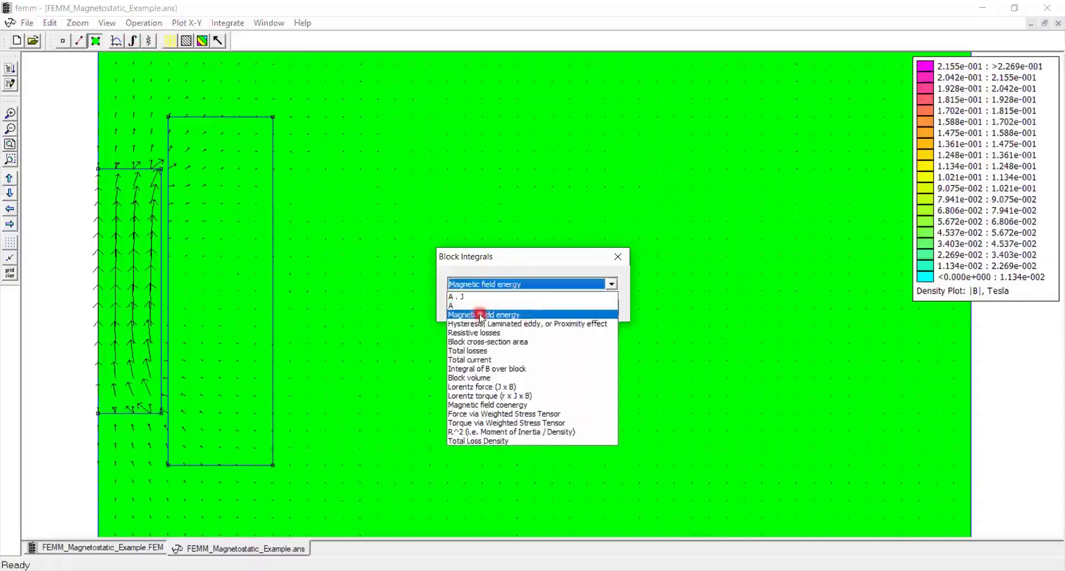
pyautogui.click(541, 309)
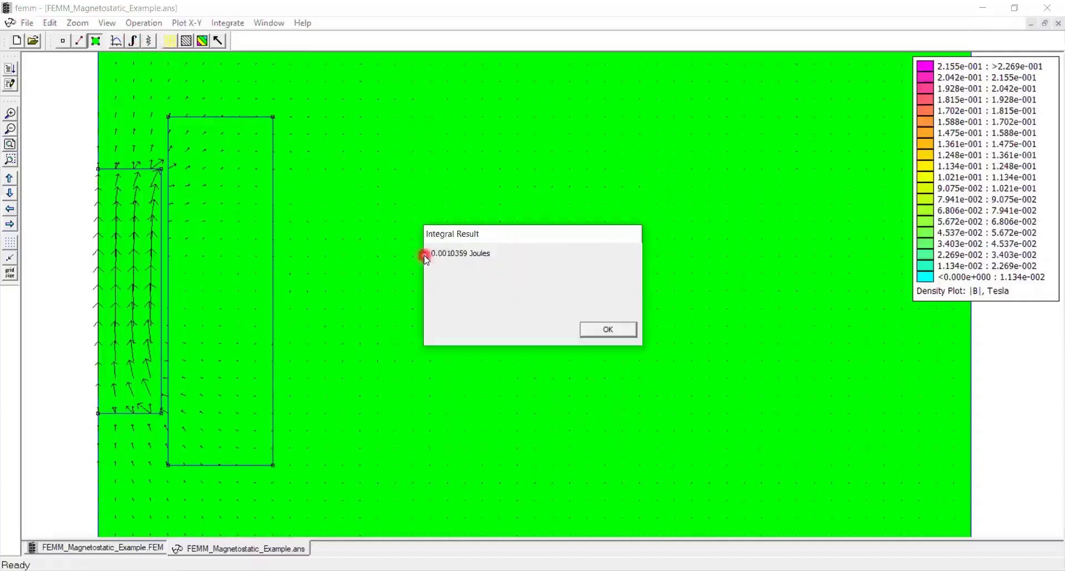
pyautogui.moveTo(430, 254); pyautogui.dragTo(477, 283)
pyautogui.hotkey('ctrl', 'c')
pyautogui.click(609, 331)
# - In the Lua console, set Wm = 0.0010359, compute L = 2*Wm/I^2, and print L*1e3 (51.795)
pyautogui.click(10, 83)
pyautogui.click(699, 323)
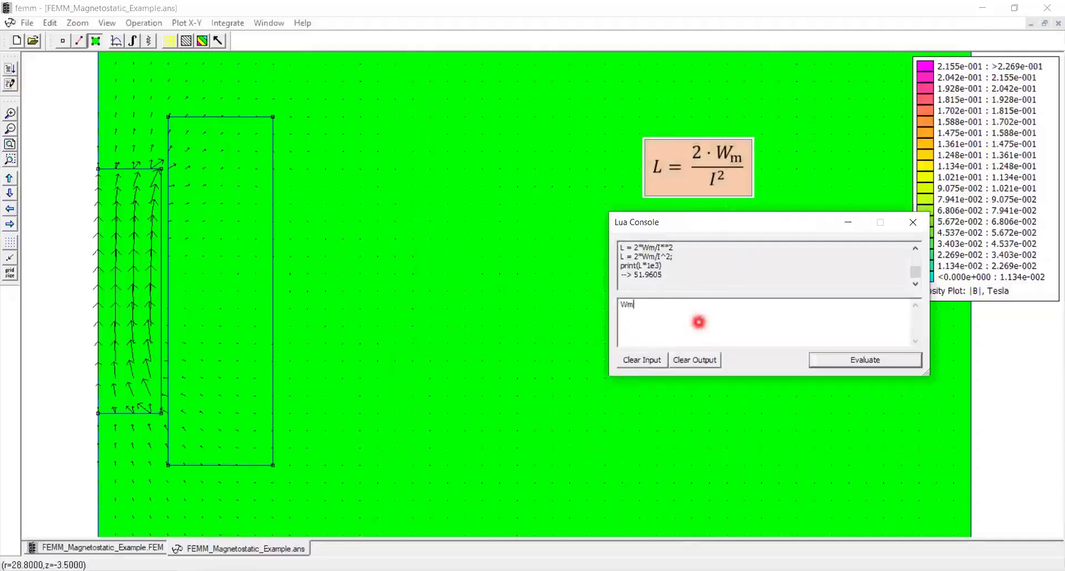
pyautogui.write('Wm =')
pyautogui.hotkey('ctrl', 'v')
pyautogui.write('Wm/I*')
pyautogui.press('BackSpace')
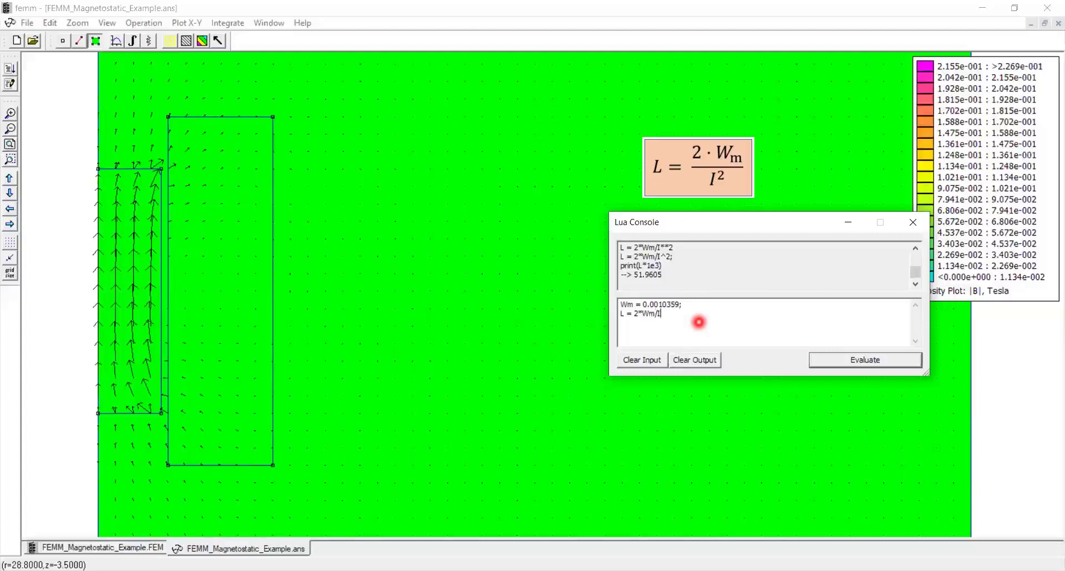
pyautogui.write('^2;')
pyautogui.press('Return')
pyautogui.write('print')
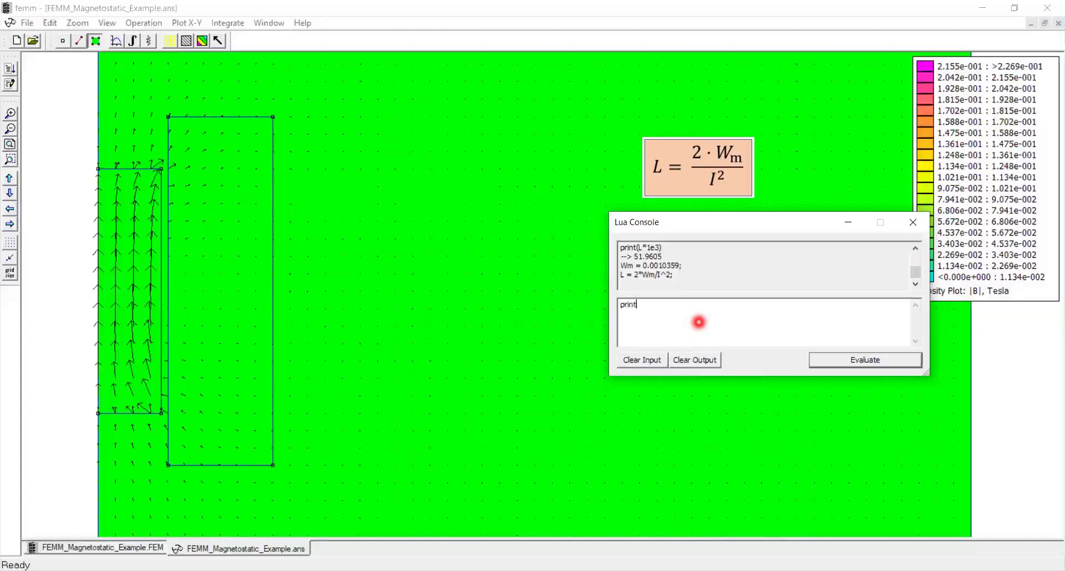
pyautogui.write('(L*1e3)')
pyautogui.click(854, 361)
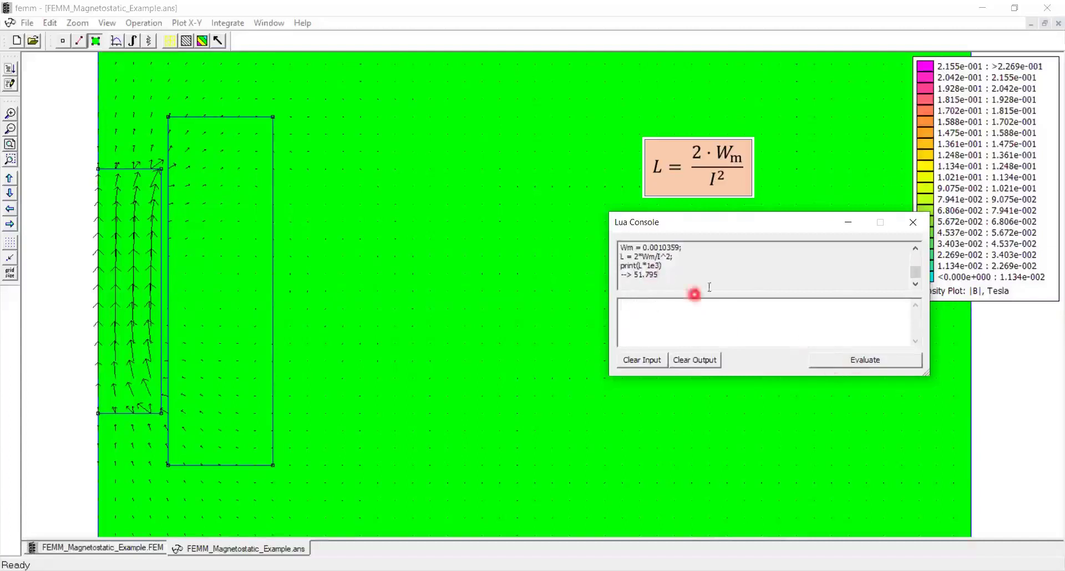